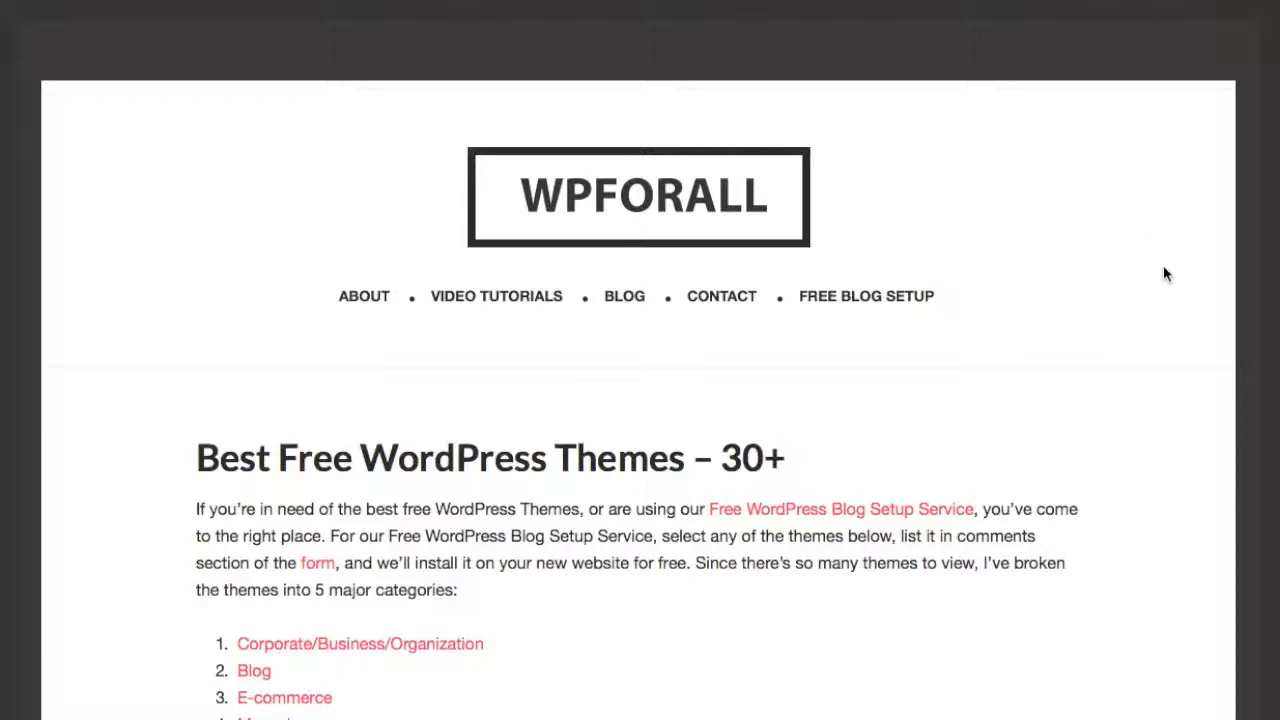
Scroll the Best Free WordPress Themes article down to the 2. BigFoot entry.
scroll(1170, 278, down, 3)
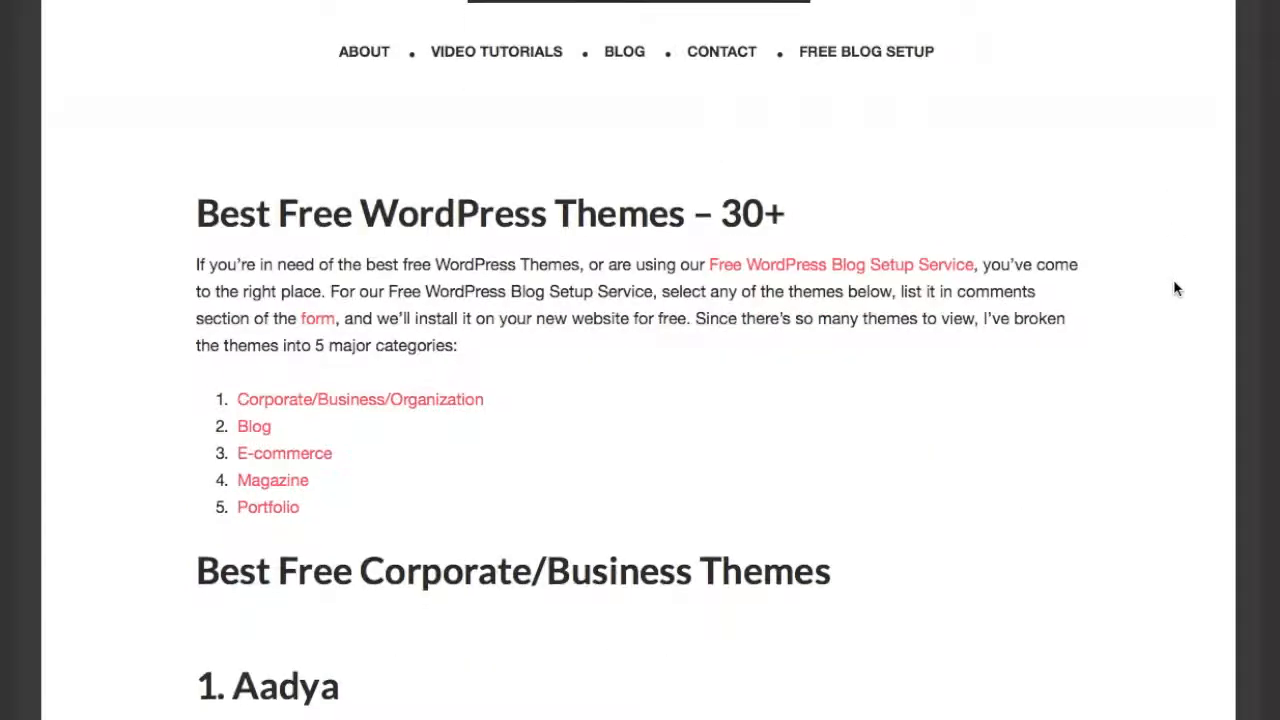
scroll(1173, 281, down, 2)
scroll(1173, 281, down, 2)
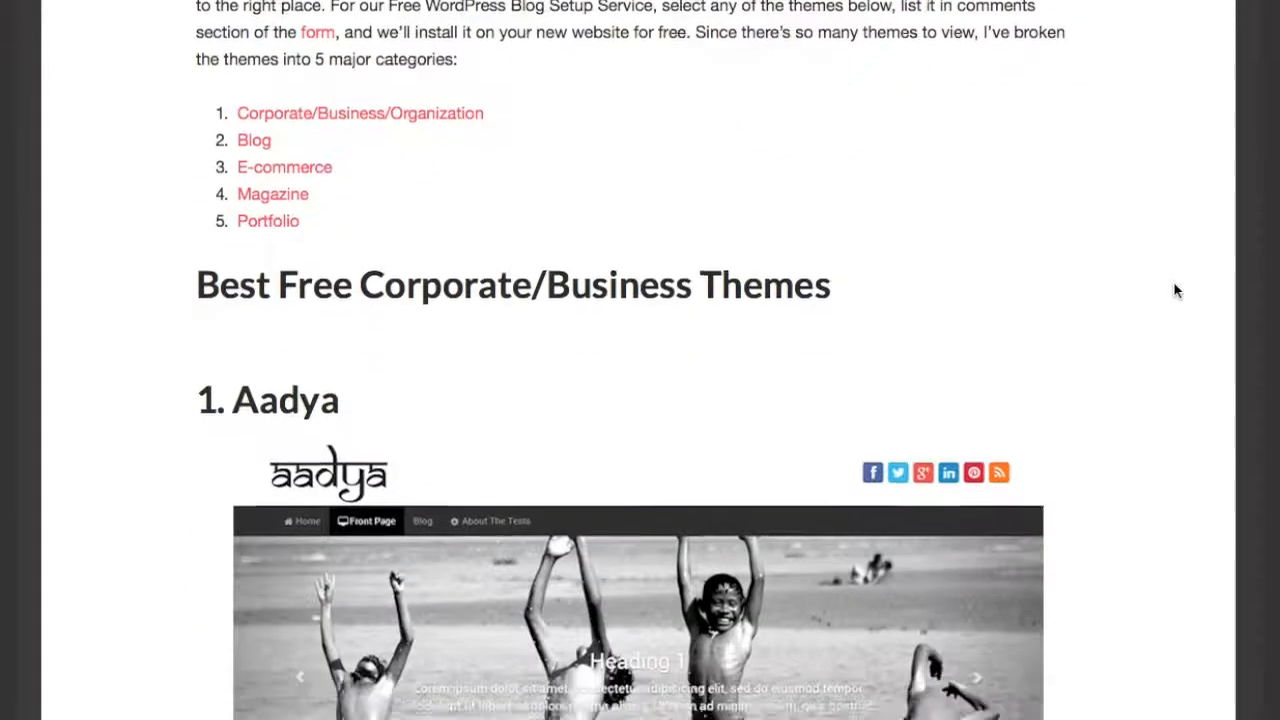
scroll(1174, 285, down, 3)
scroll(1174, 285, down, 2)
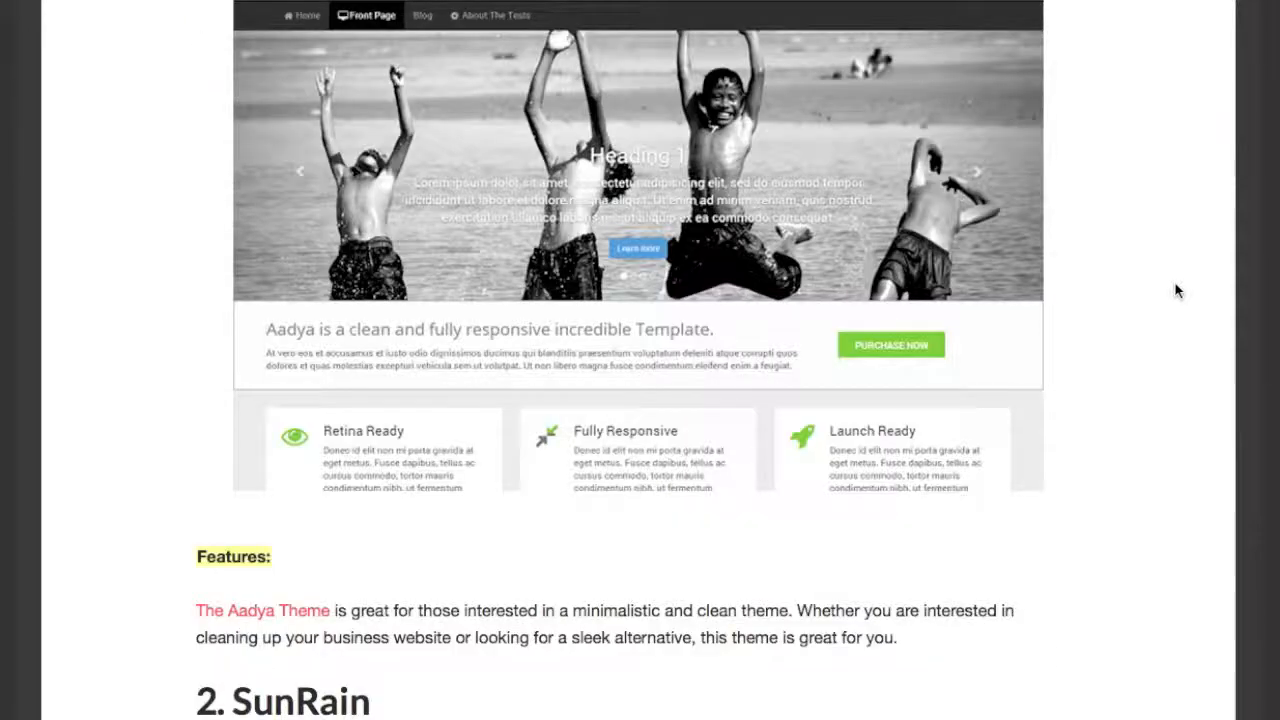
scroll(1176, 290, down, 6)
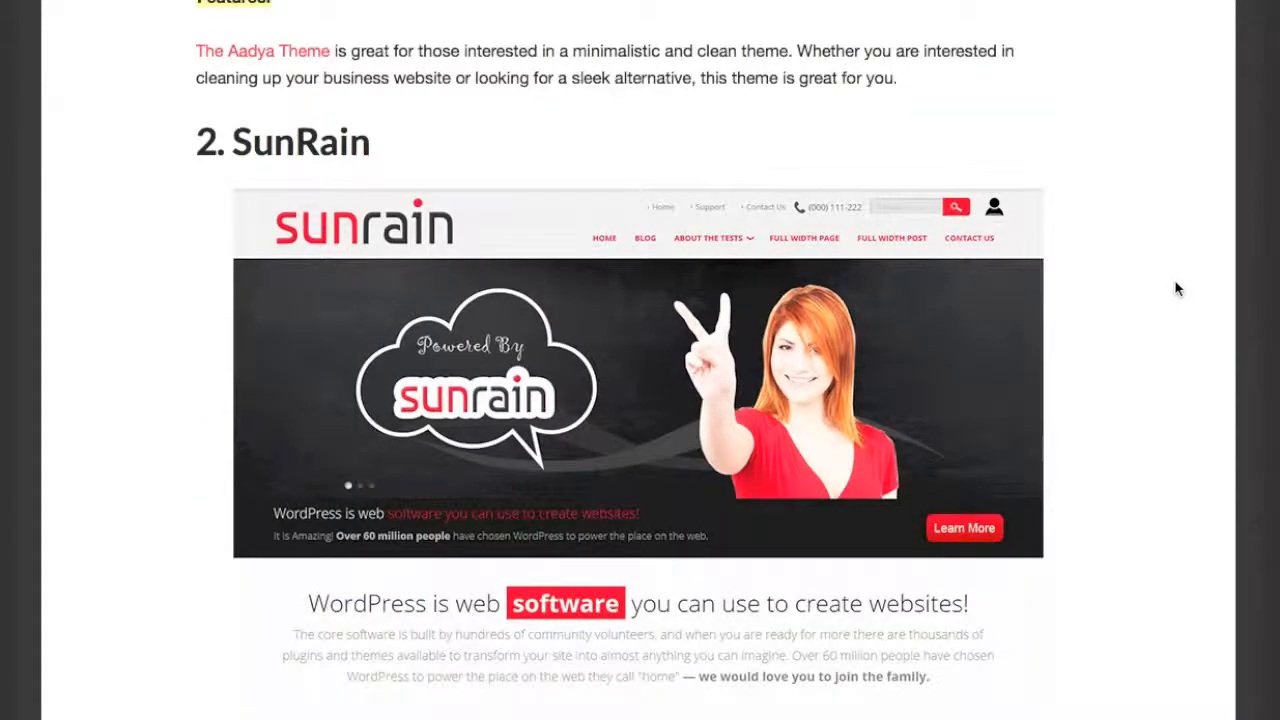
scroll(1175, 290, down, 6)
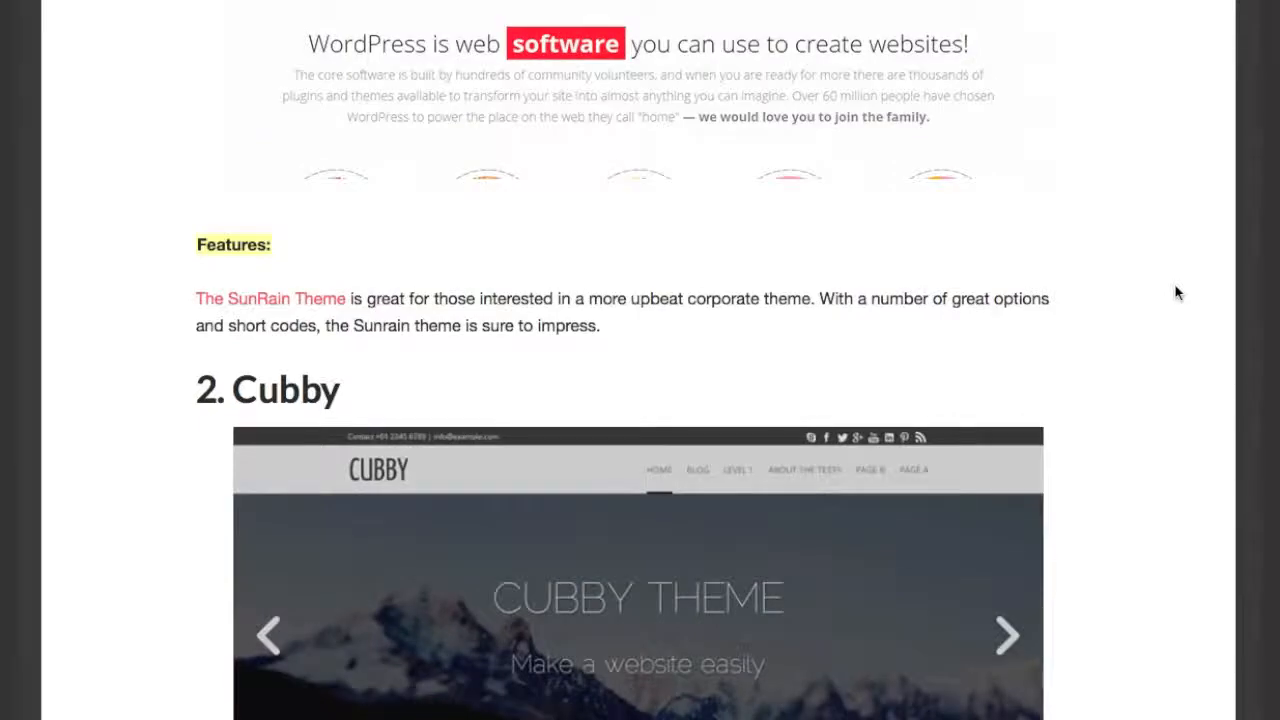
scroll(1175, 292, down, 10)
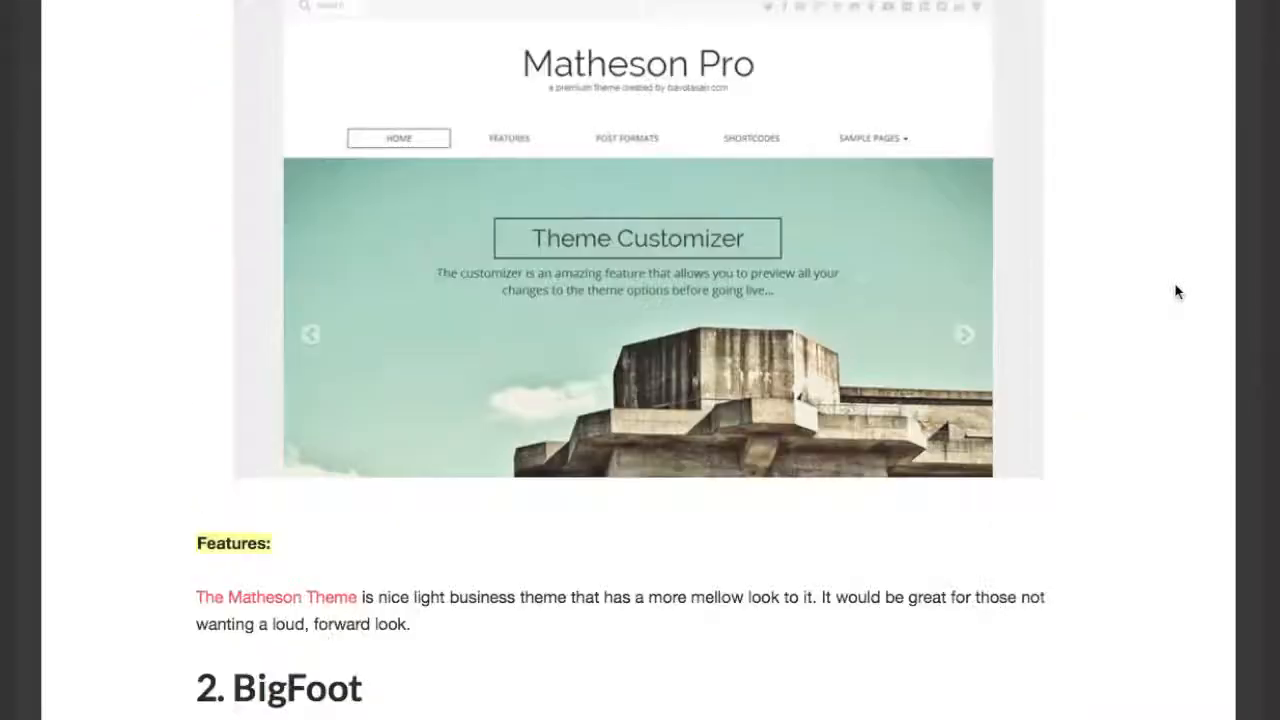
scroll(1175, 291, down, 7)
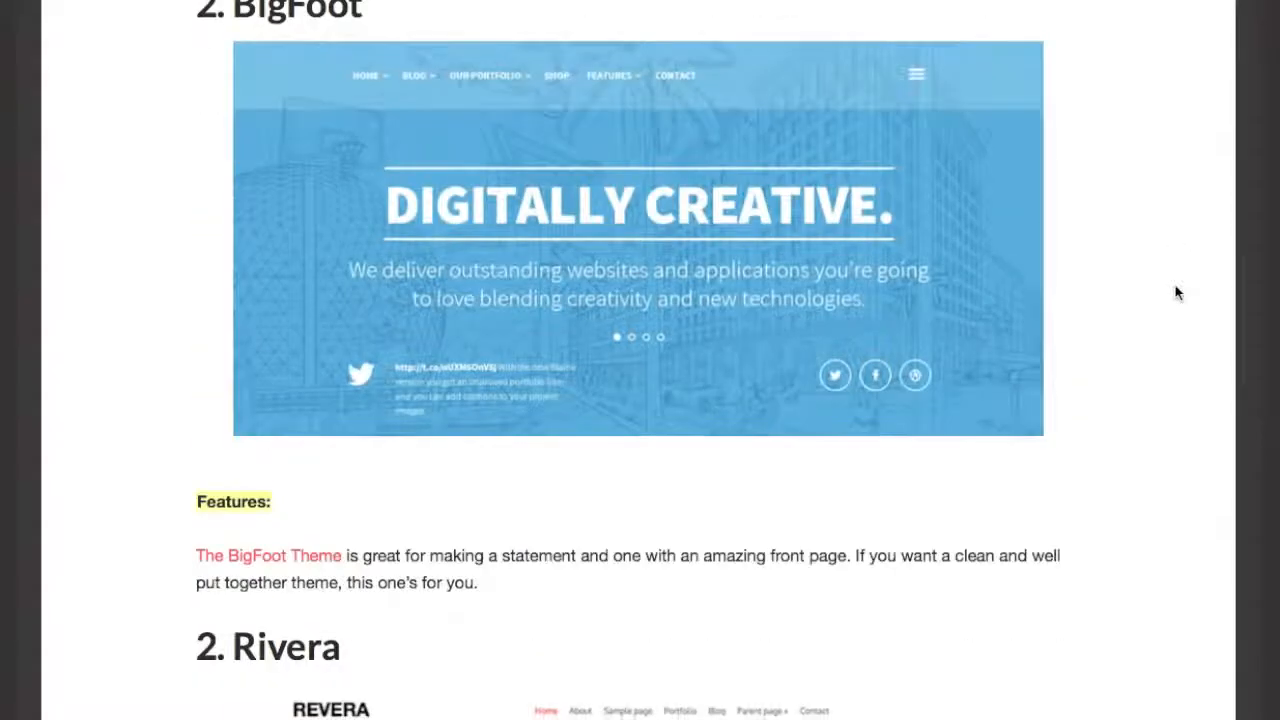
scroll(1176, 292, up, 1)
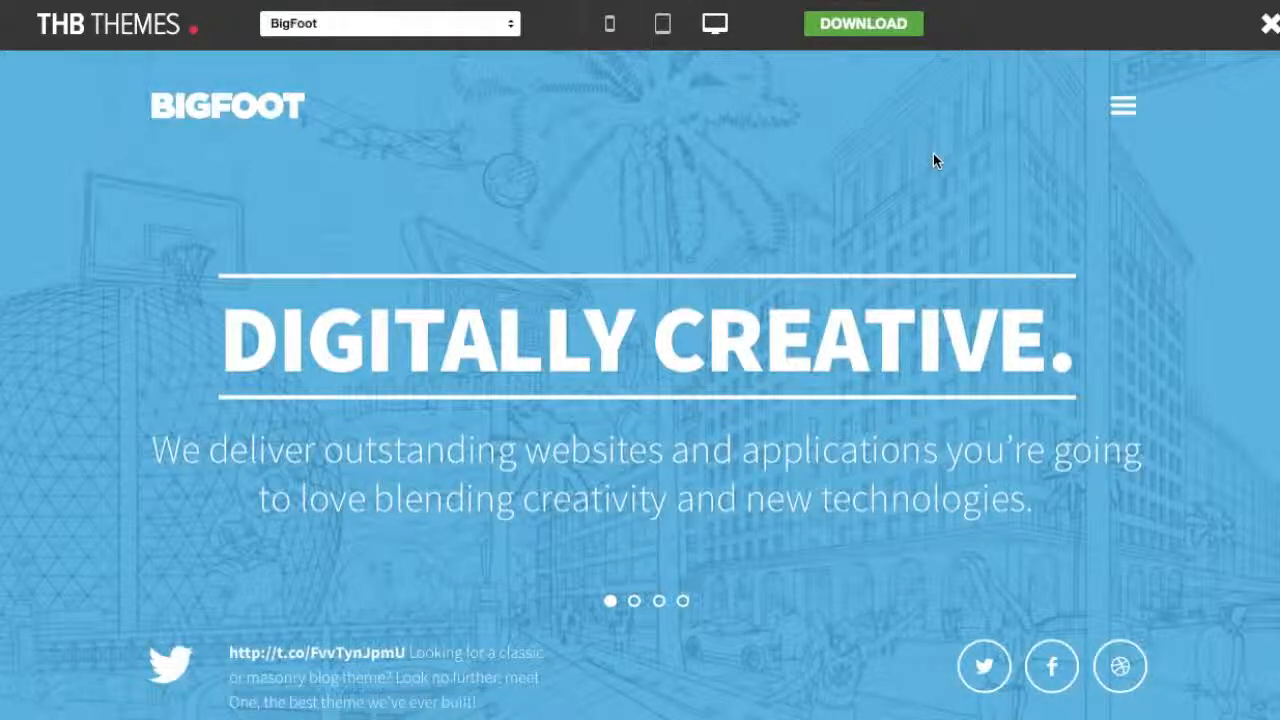
Preview the Home Personal page, cycling through its WooCommerce, I've Got It Covered and Get in touch slides.
click(1125, 110)
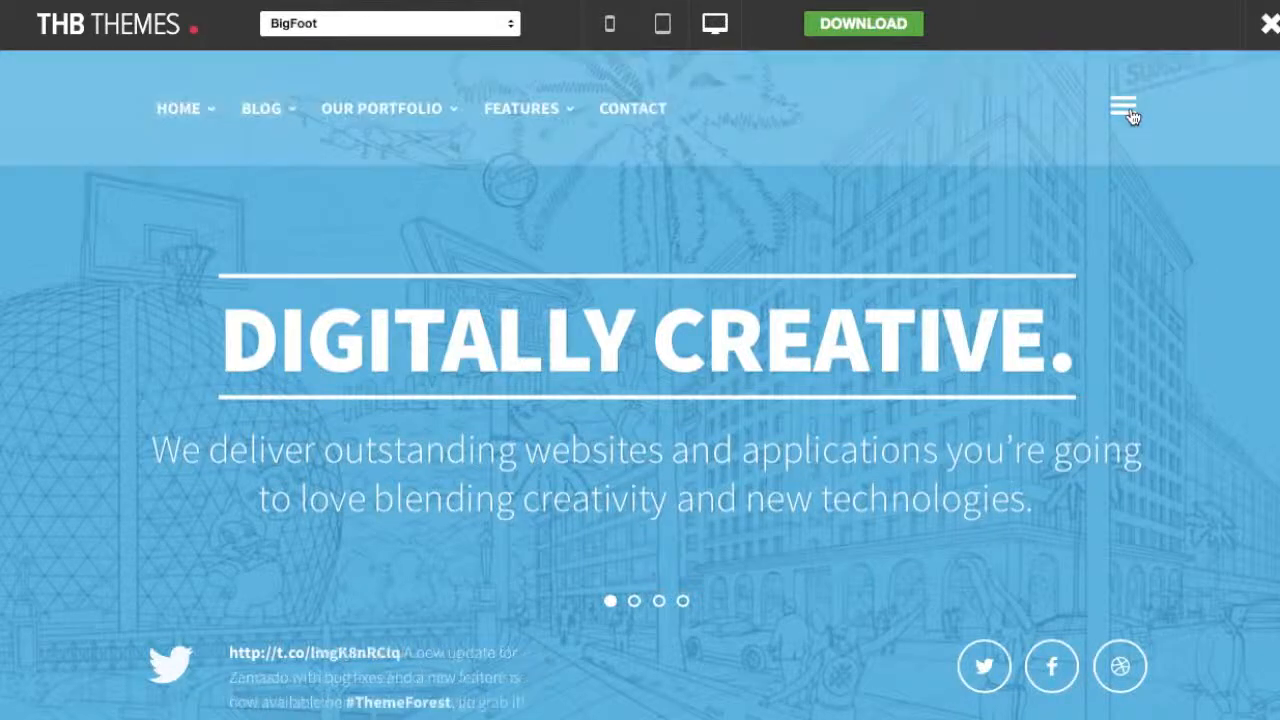
mouse_move(200, 122)
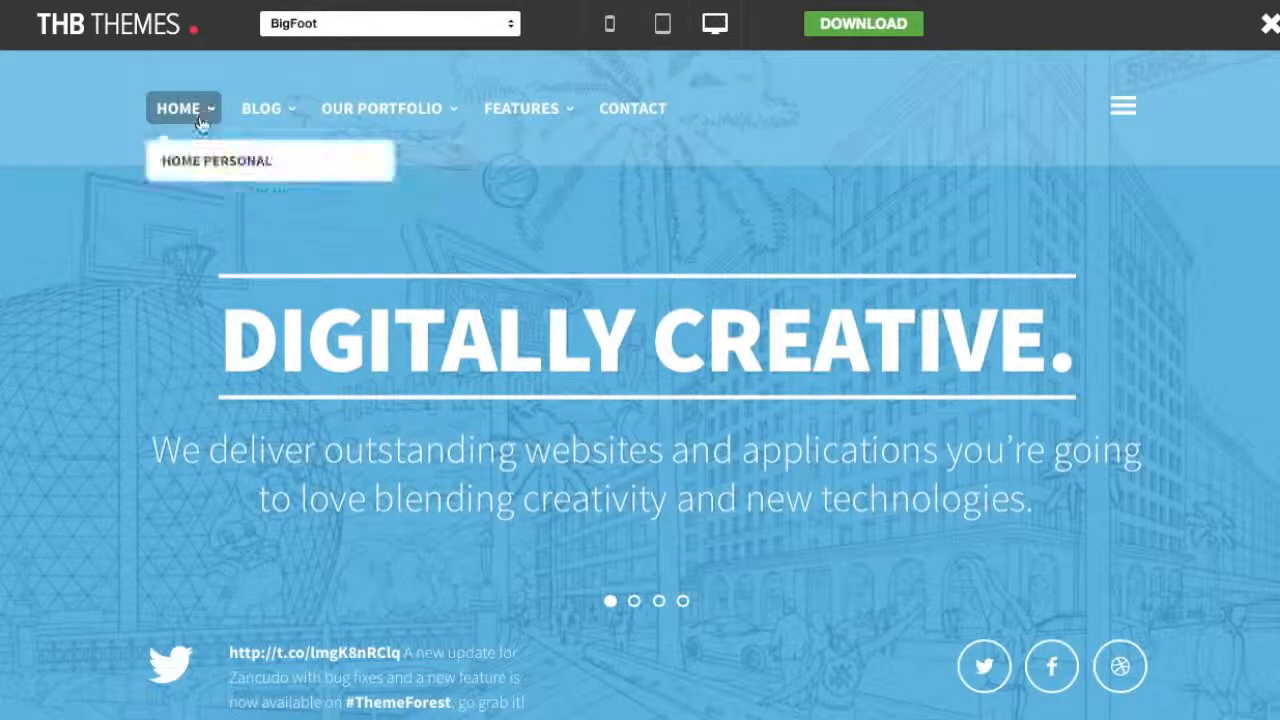
click(197, 170)
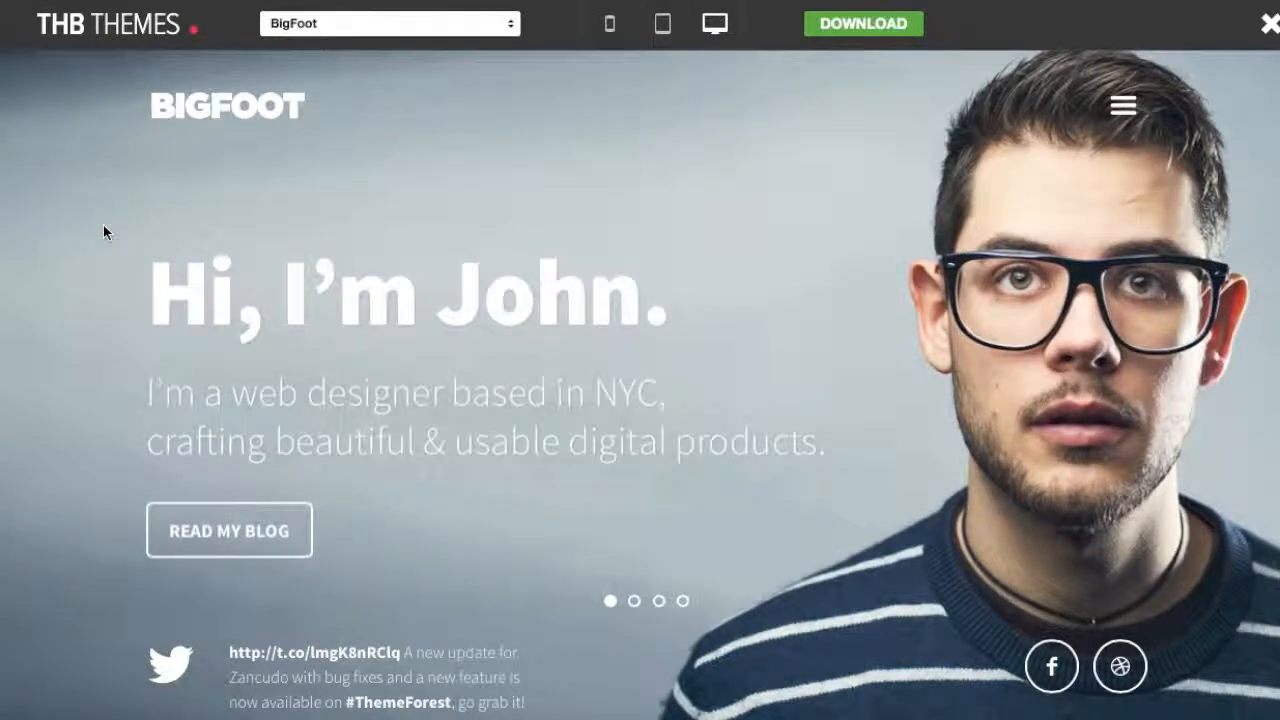
click(634, 601)
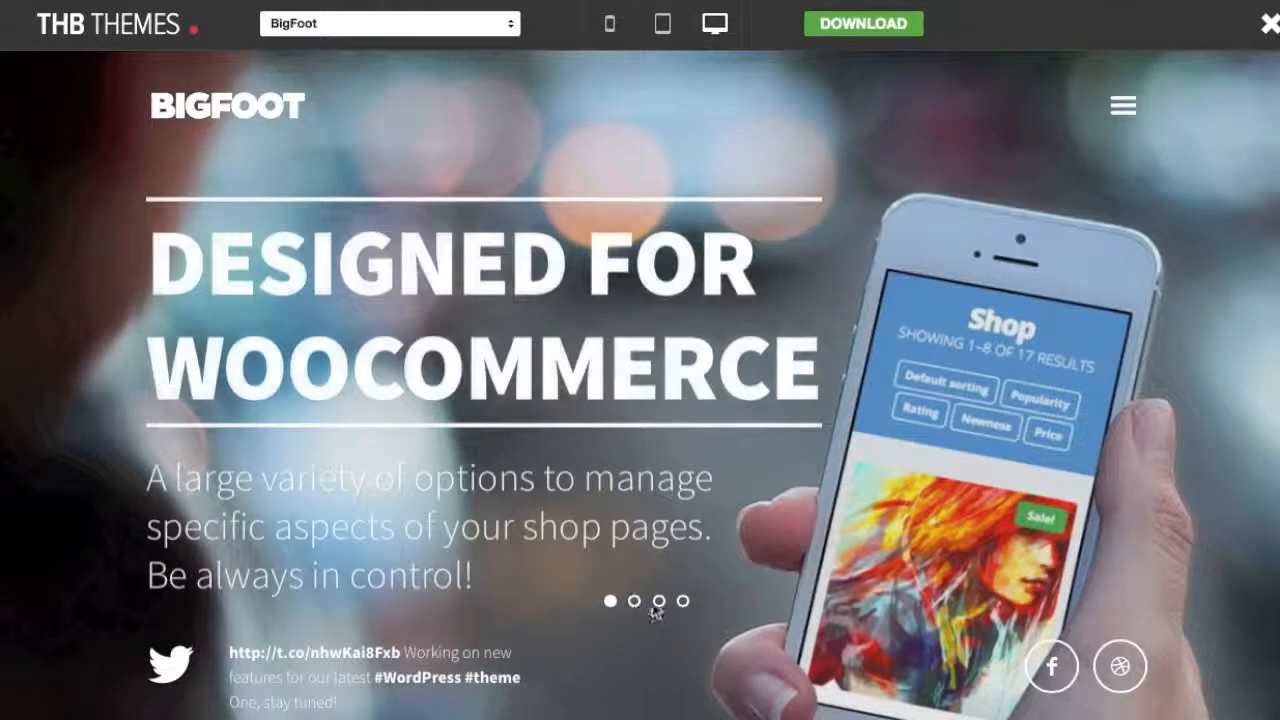
click(659, 601)
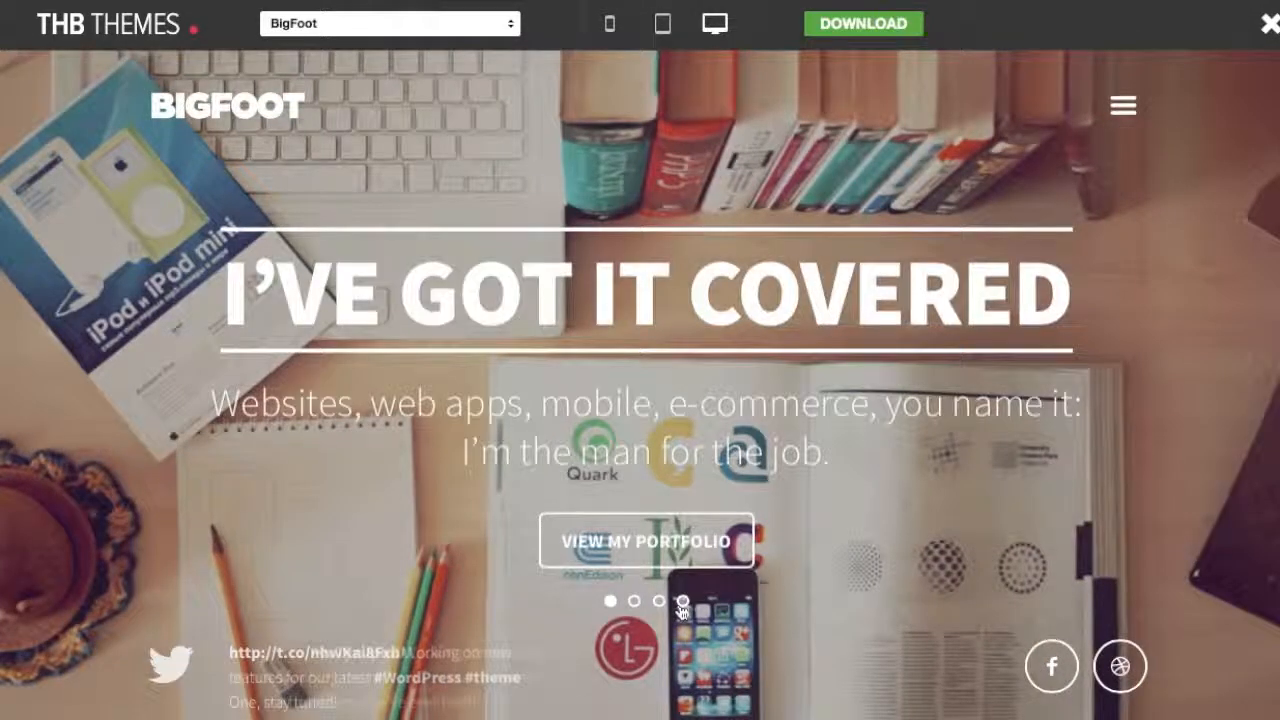
click(682, 601)
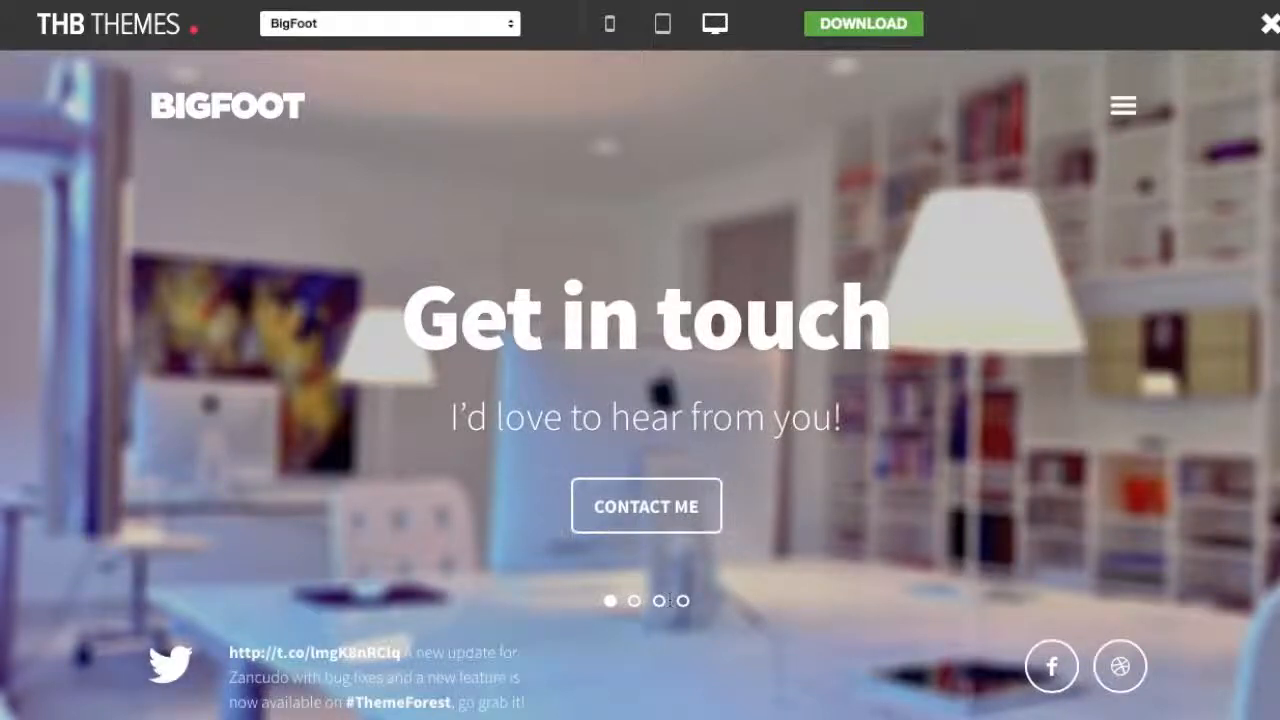
Open the Blog Standard demo page and scroll through its posts.
click(1124, 110)
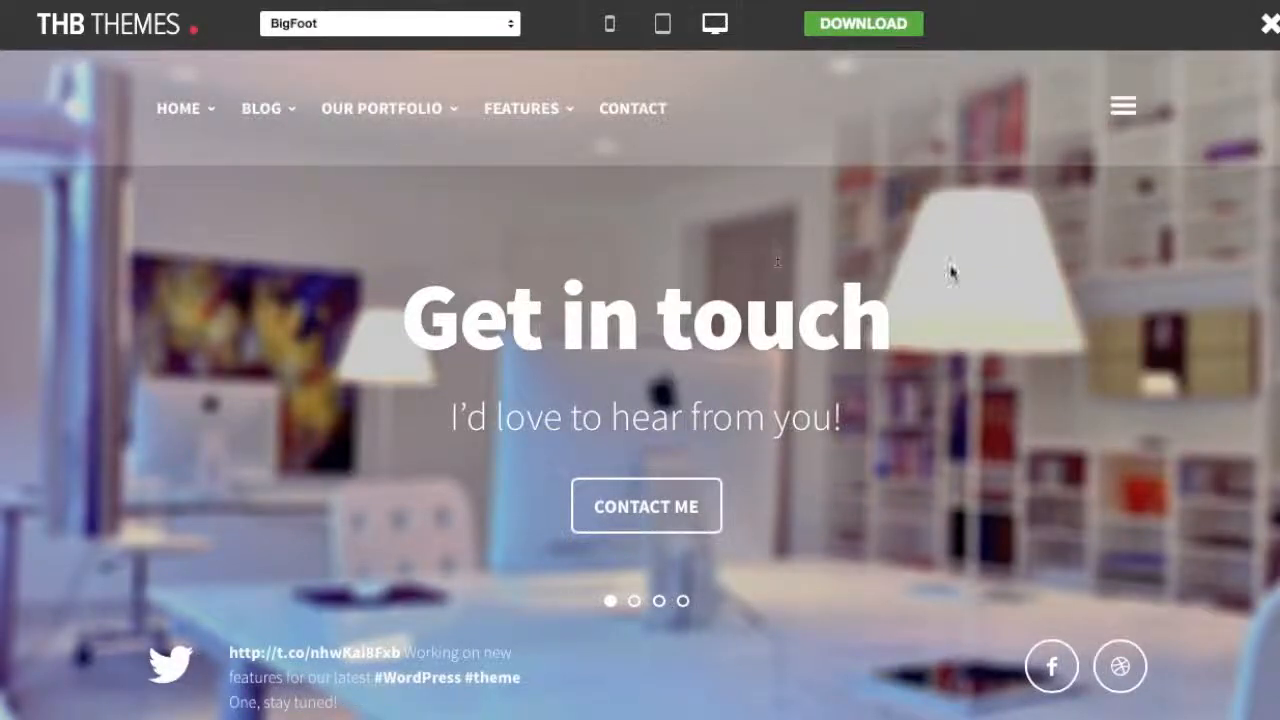
mouse_move(288, 110)
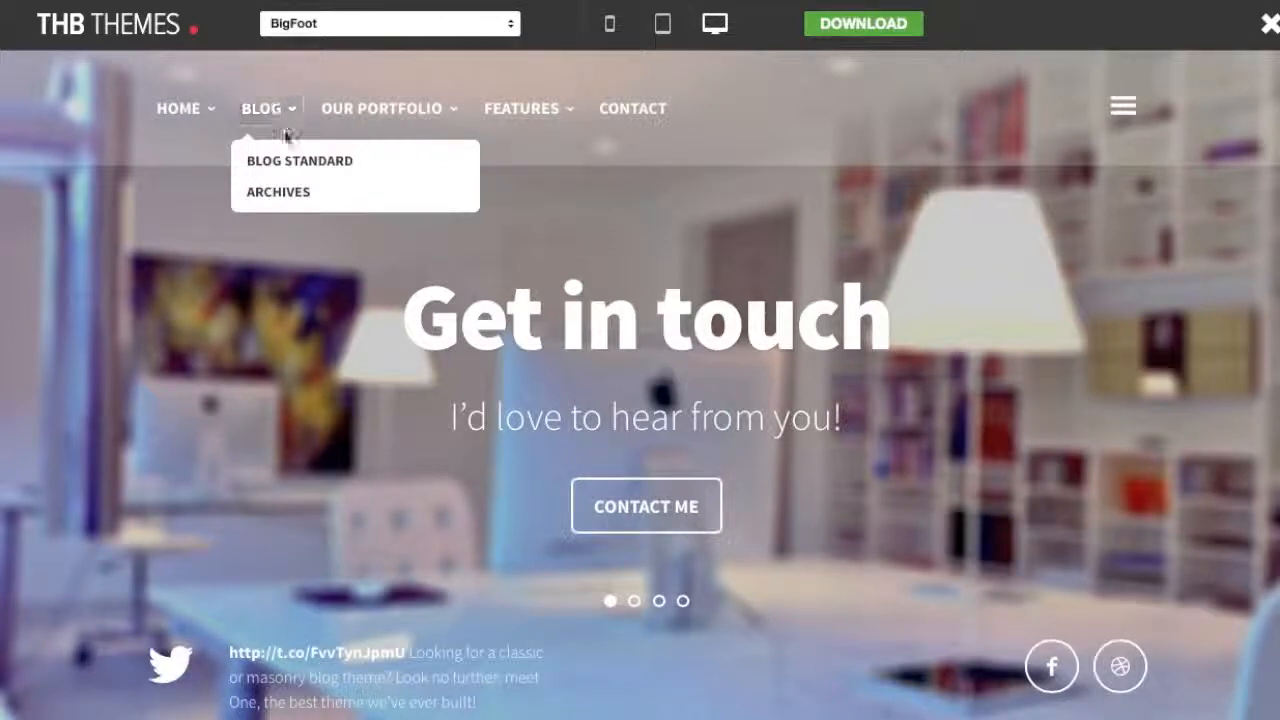
click(293, 168)
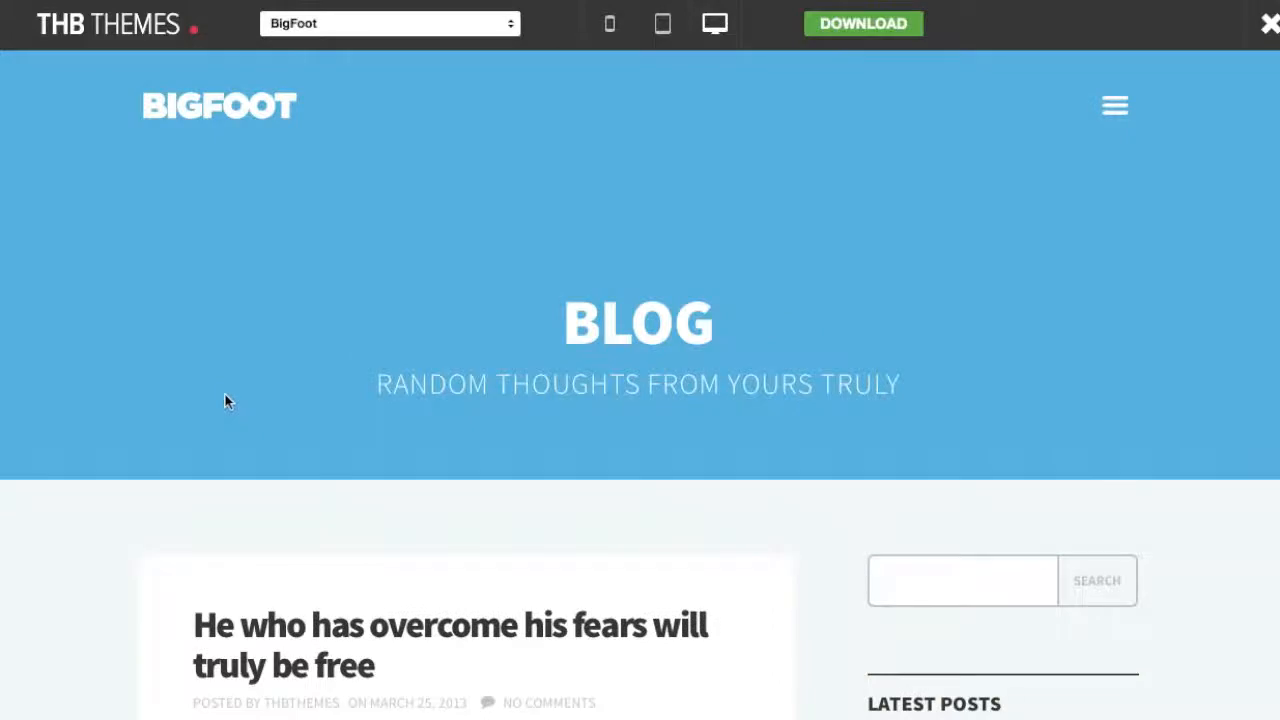
scroll(200, 420, down, 10)
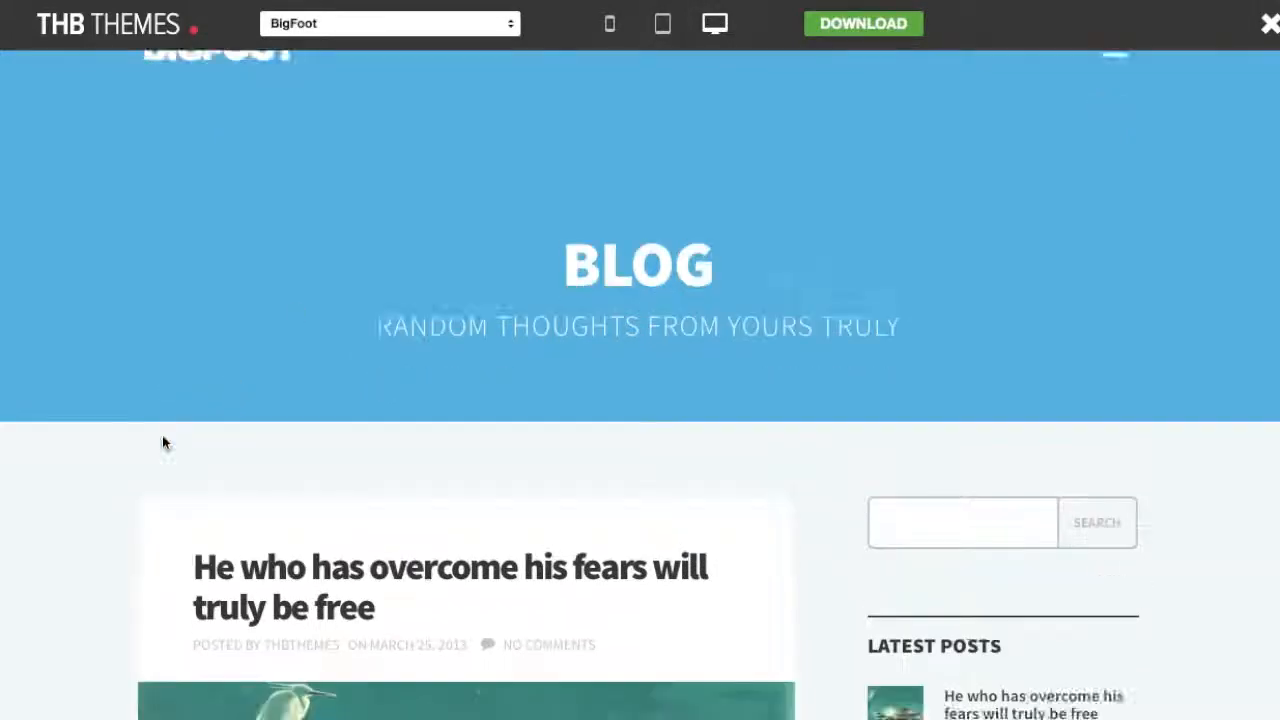
scroll(173, 423, down, 8)
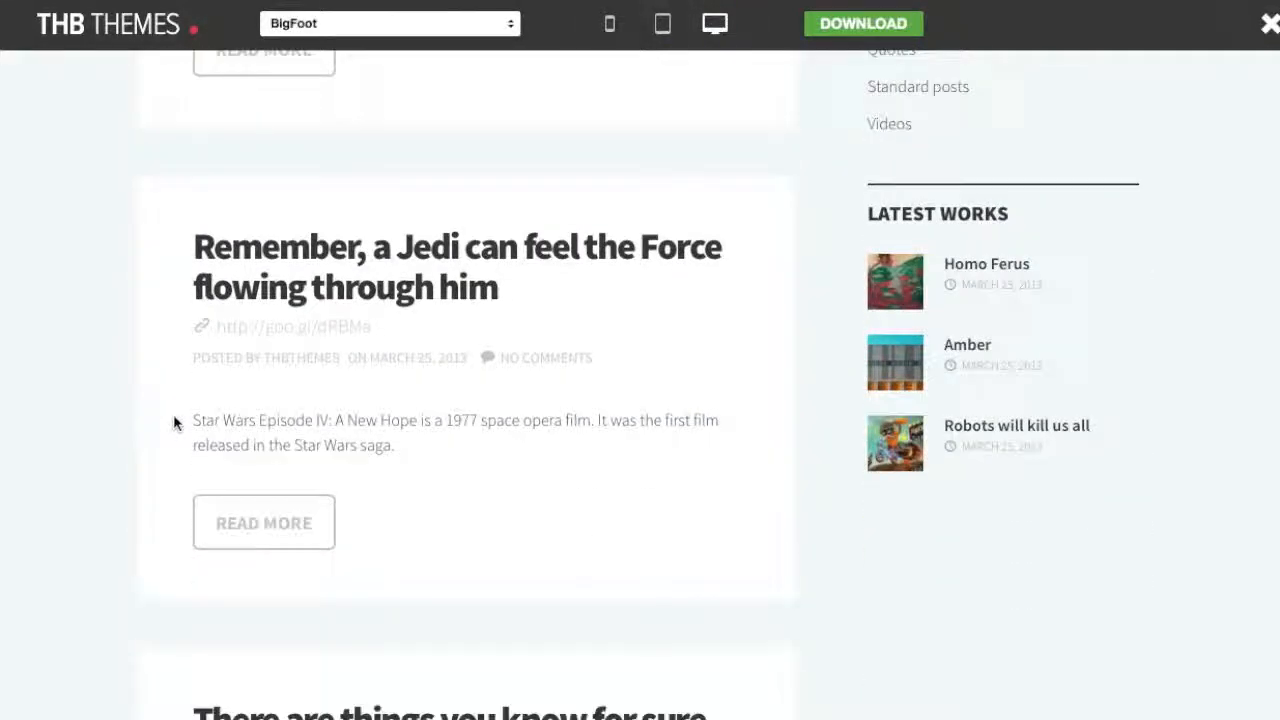
scroll(103, 447, up, 18)
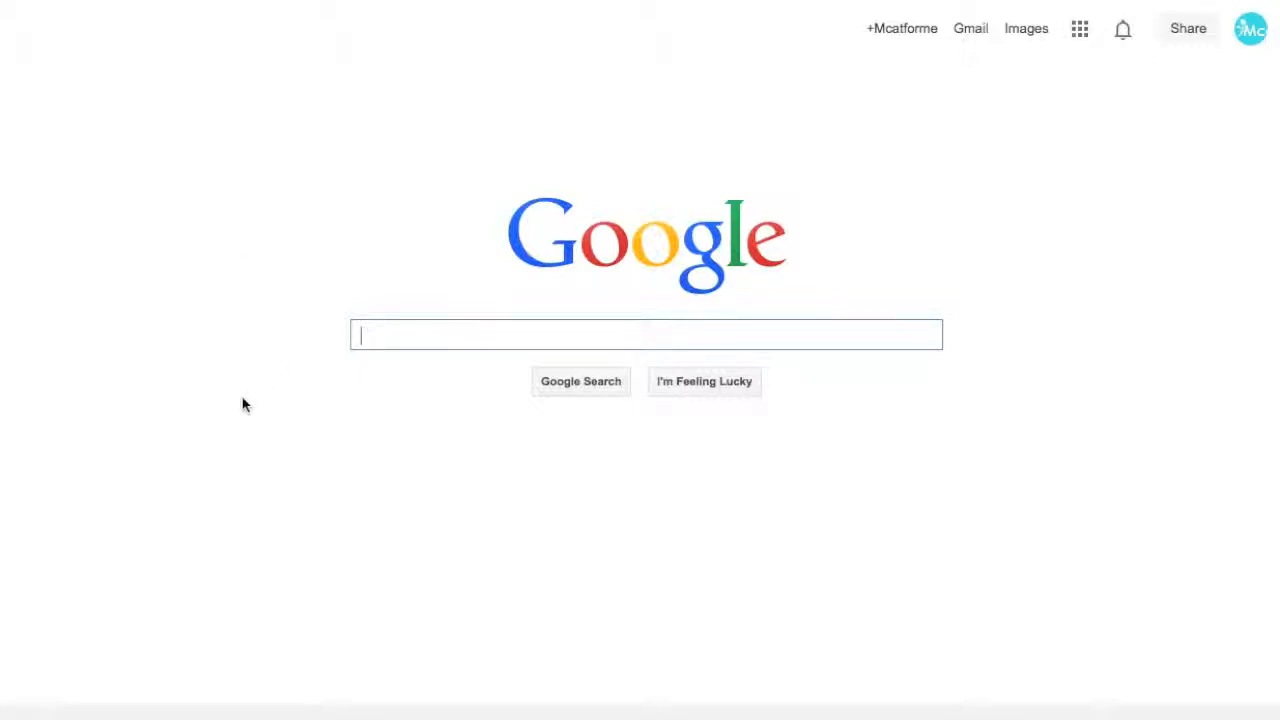
Search Google for 'godaddy .99 domain 2014' and open the GoDaddy - Official Site ad.
text(godaddy )
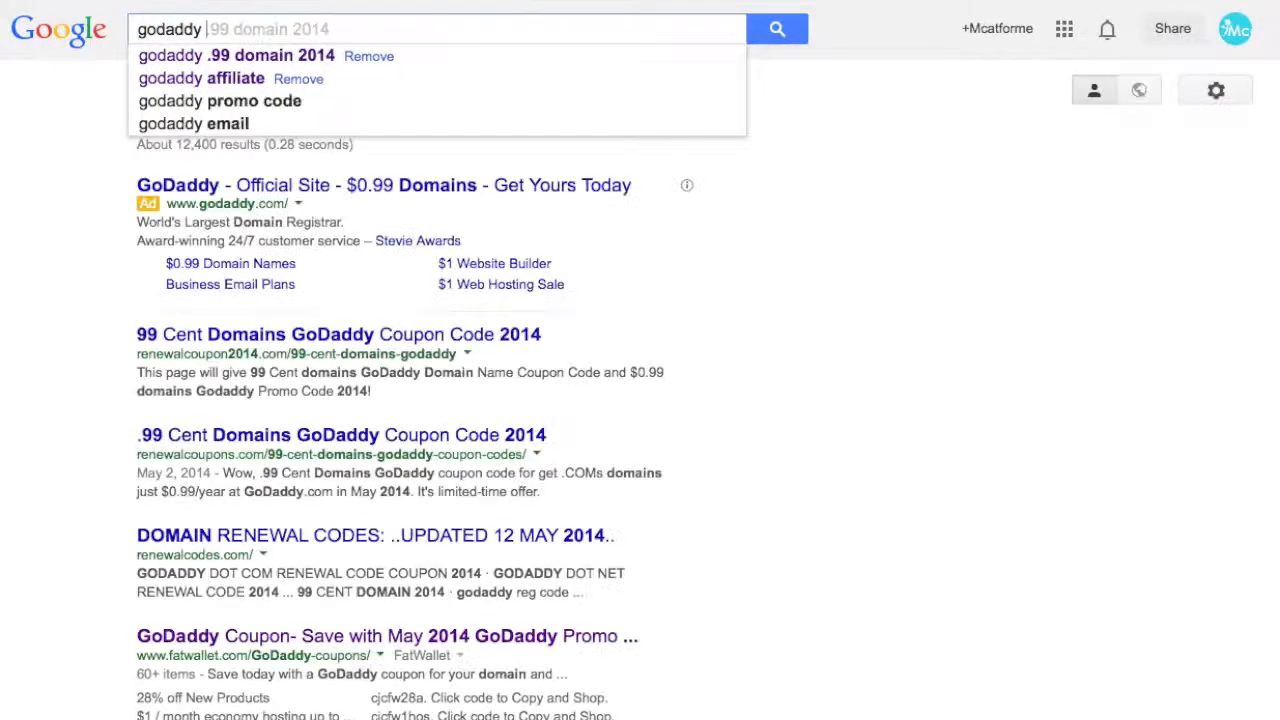
text(.0)
key(BackSpace)
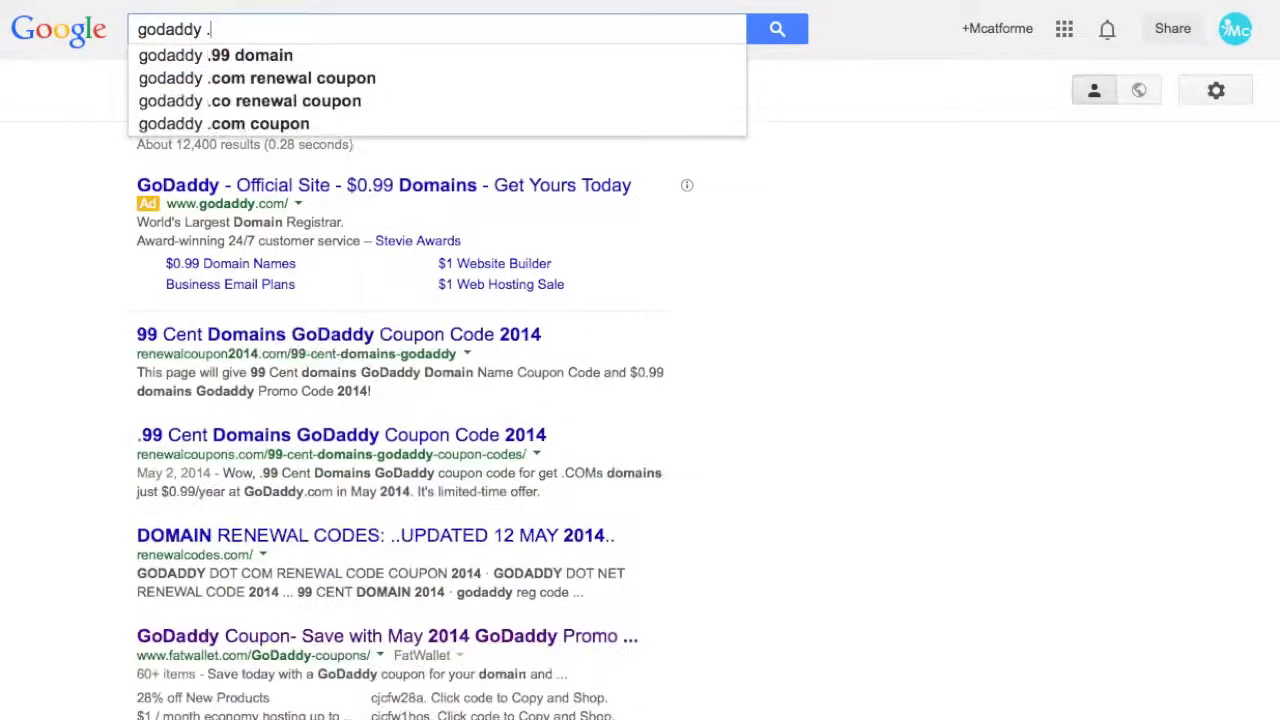
text(99 domain 2014)
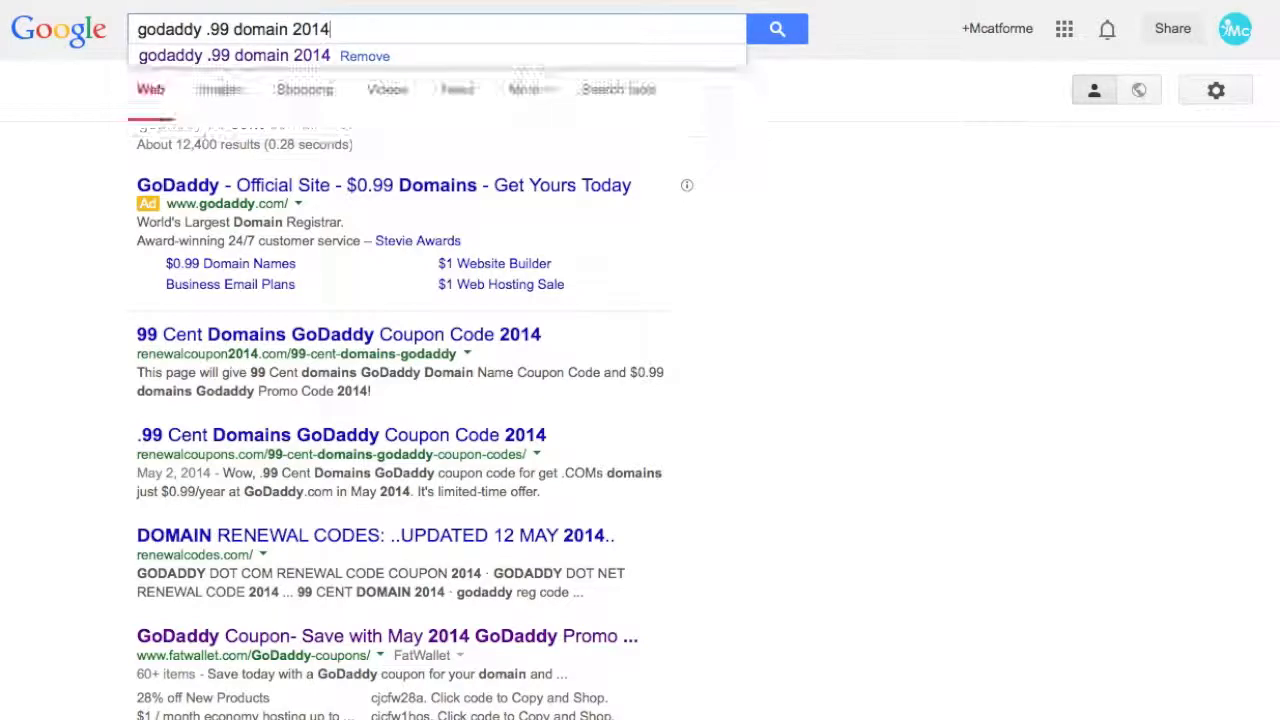
key(Return)
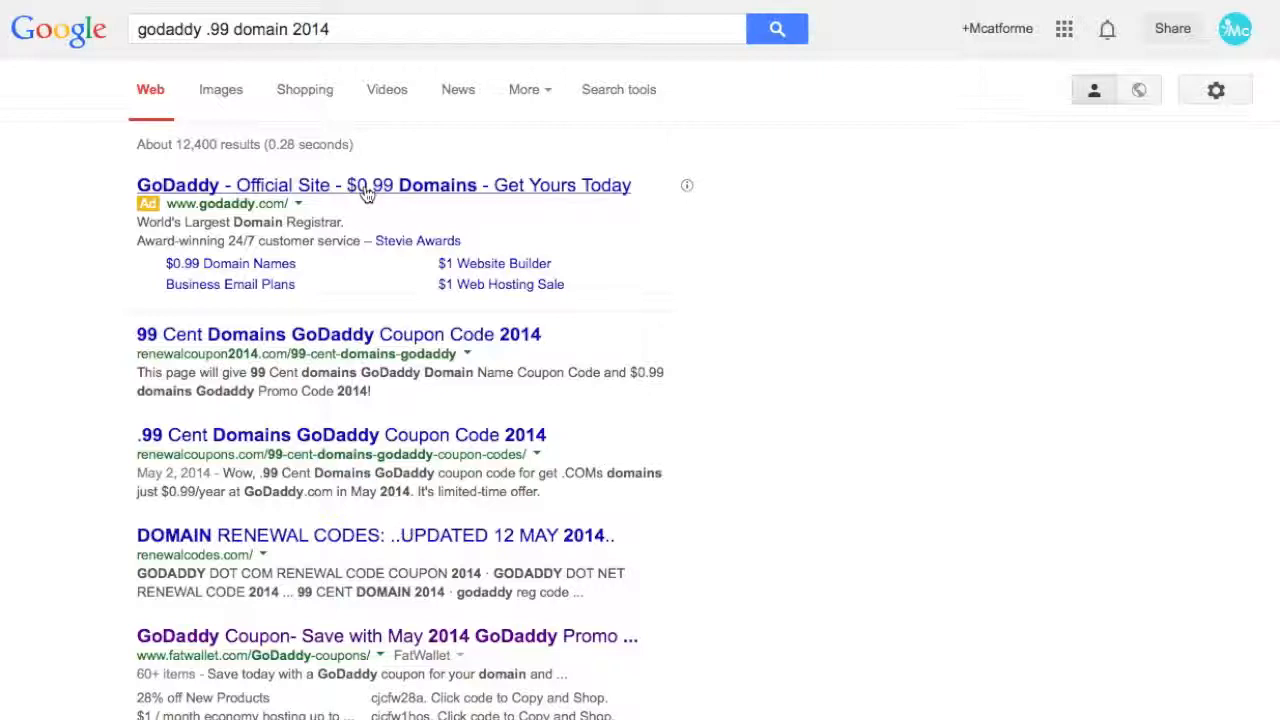
click(366, 190)
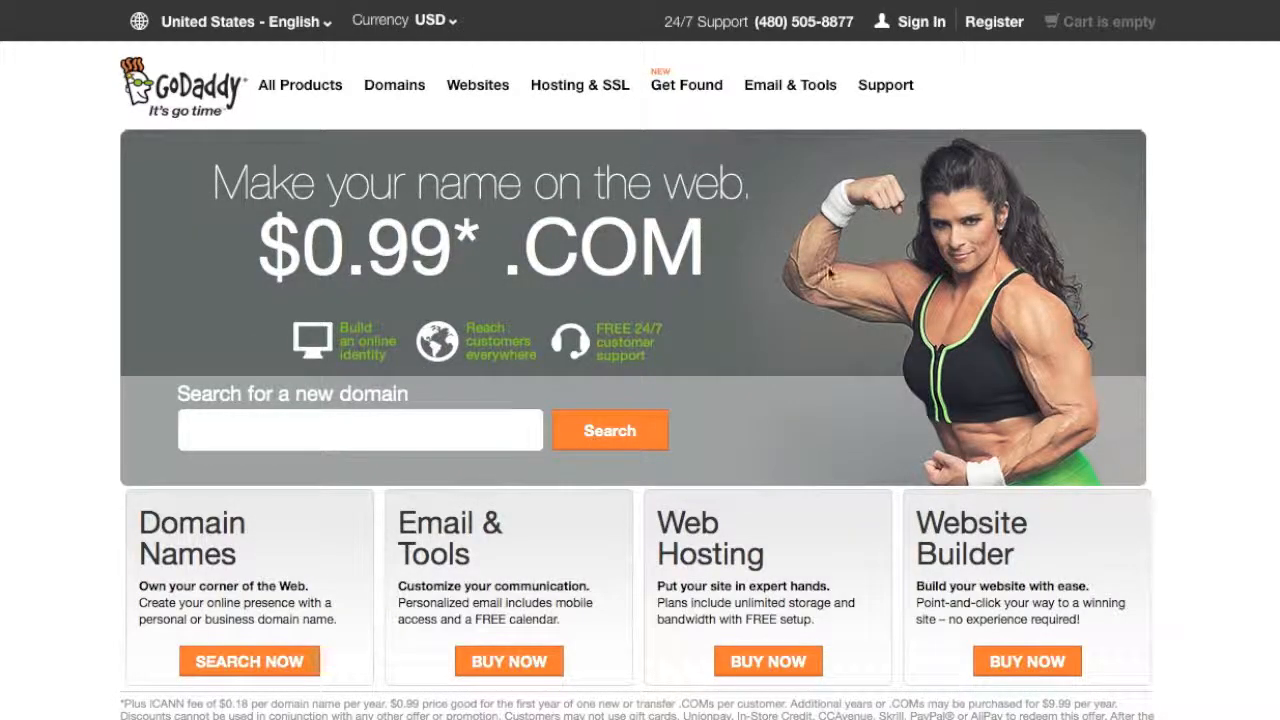
Click into GoDaddy's 'Search for a new domain' box.
click(376, 437)
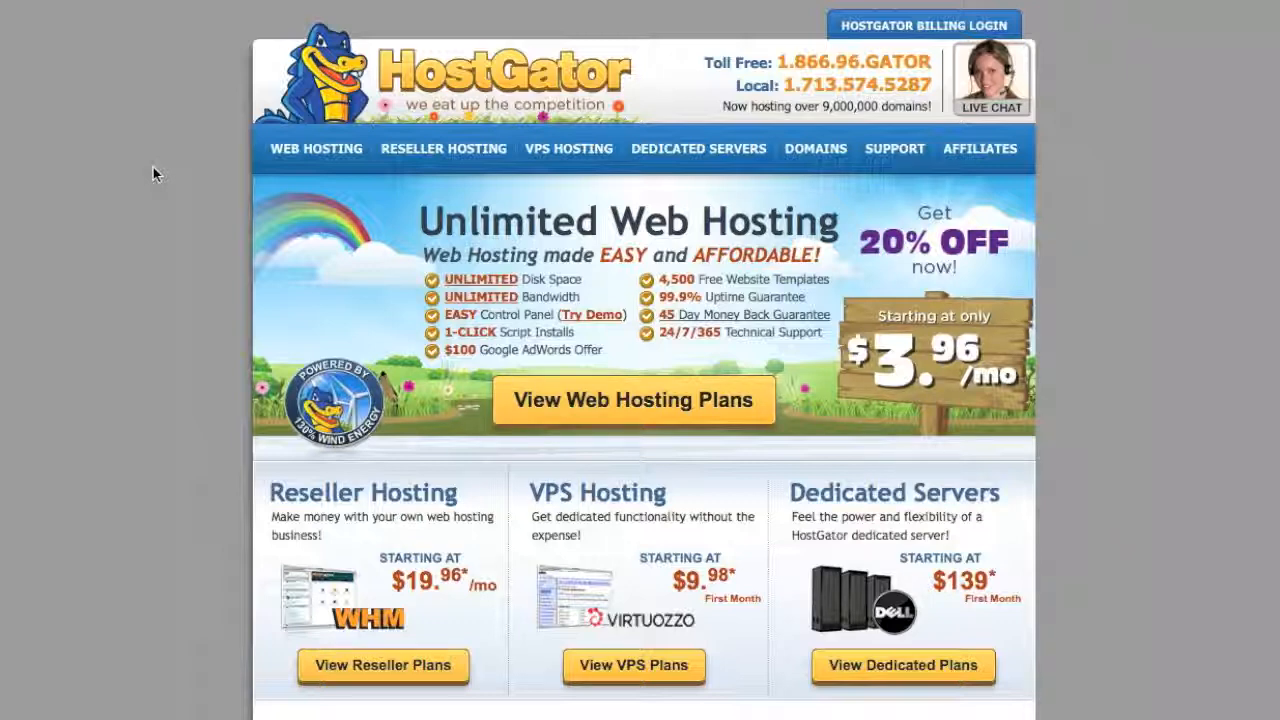
Go to HostGator's web hosting plans to begin an order.
click(595, 401)
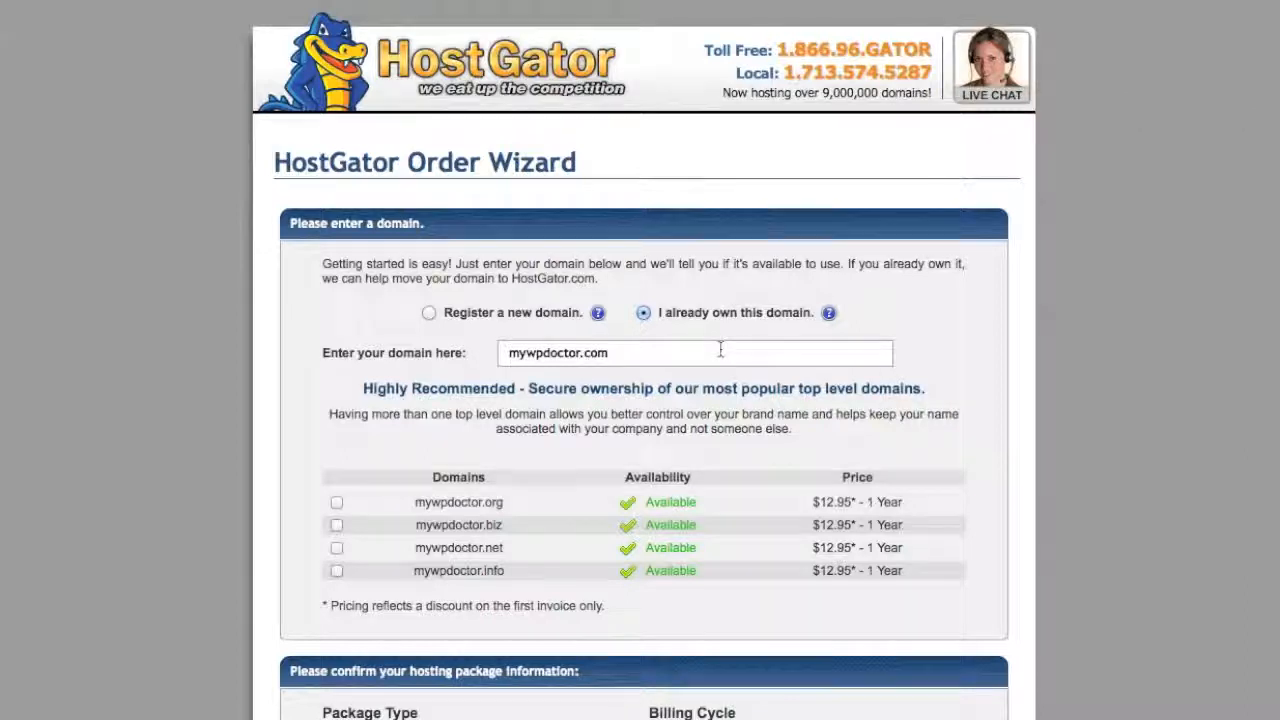
Confirm the domain mywpdoctor.com and keep the 1 Month @ 7.16/mo billing cycle.
triple_click(661, 350)
scroll(1069, 330, down, 4)
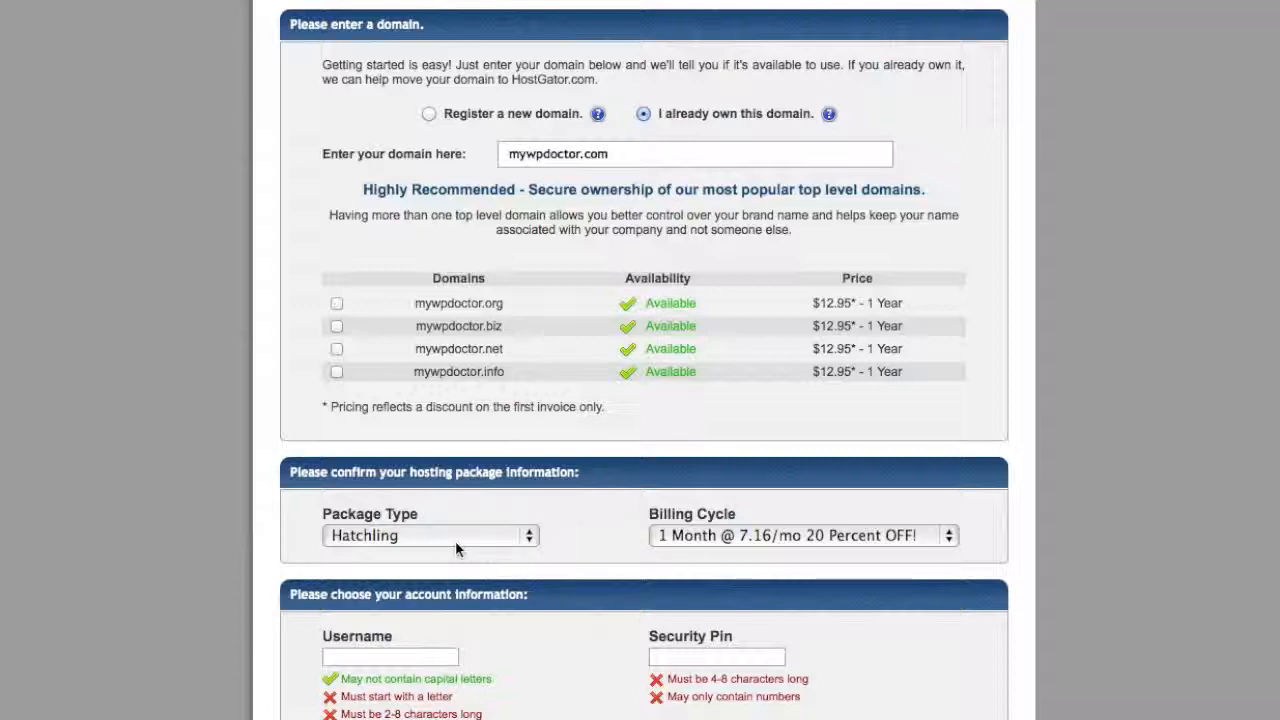
click(842, 537)
click(845, 540)
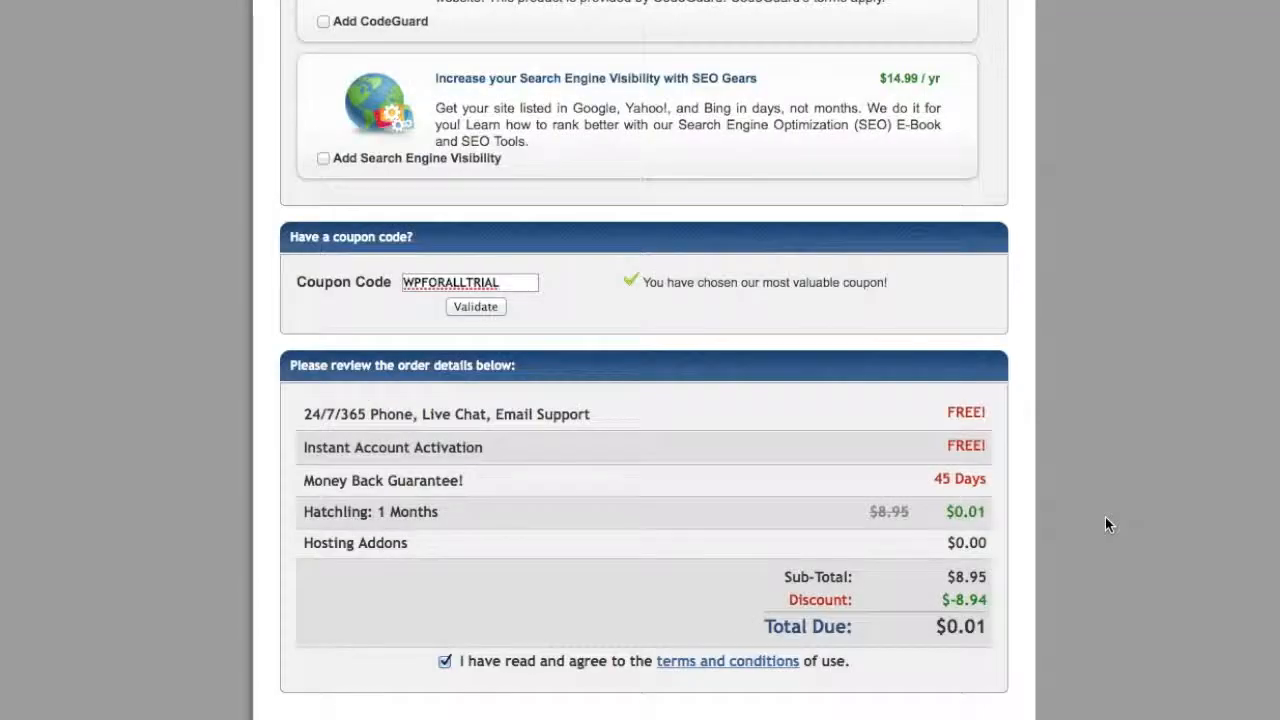
Check the WPFORALLTRIAL coupon and submit the Hatchling order with Create Account.
scroll(1105, 517, down, 1)
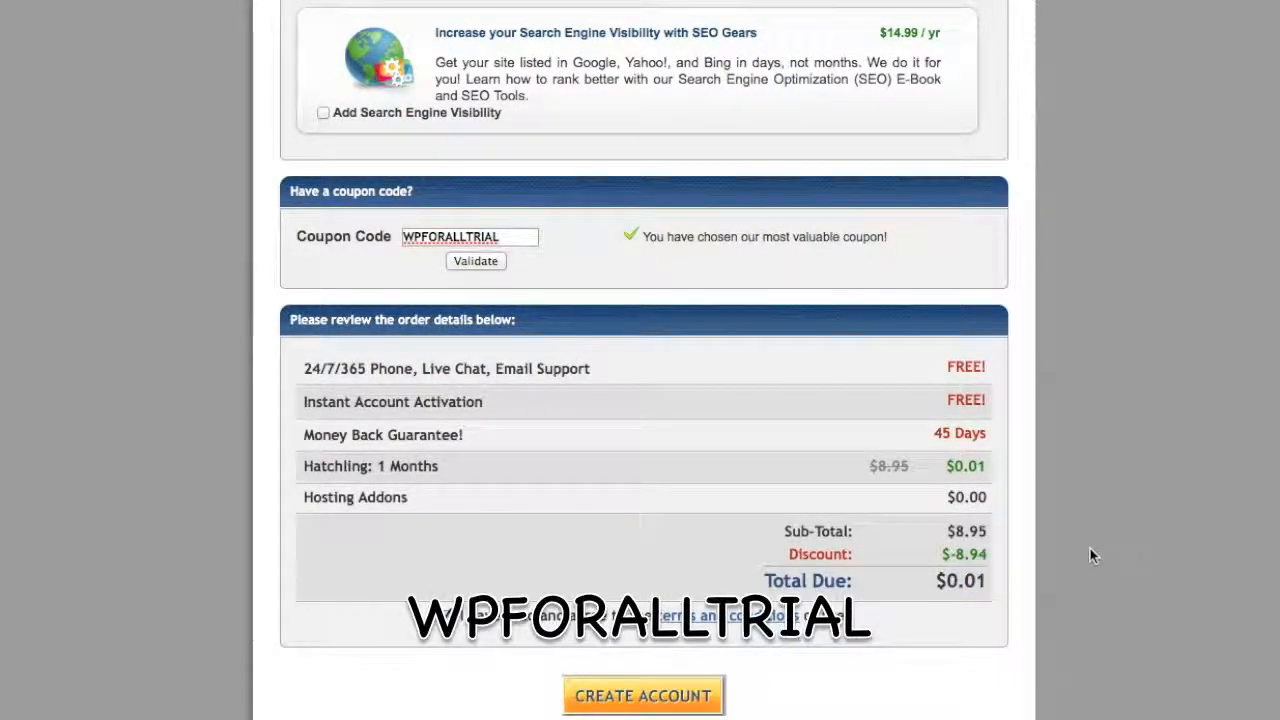
double_click(536, 242)
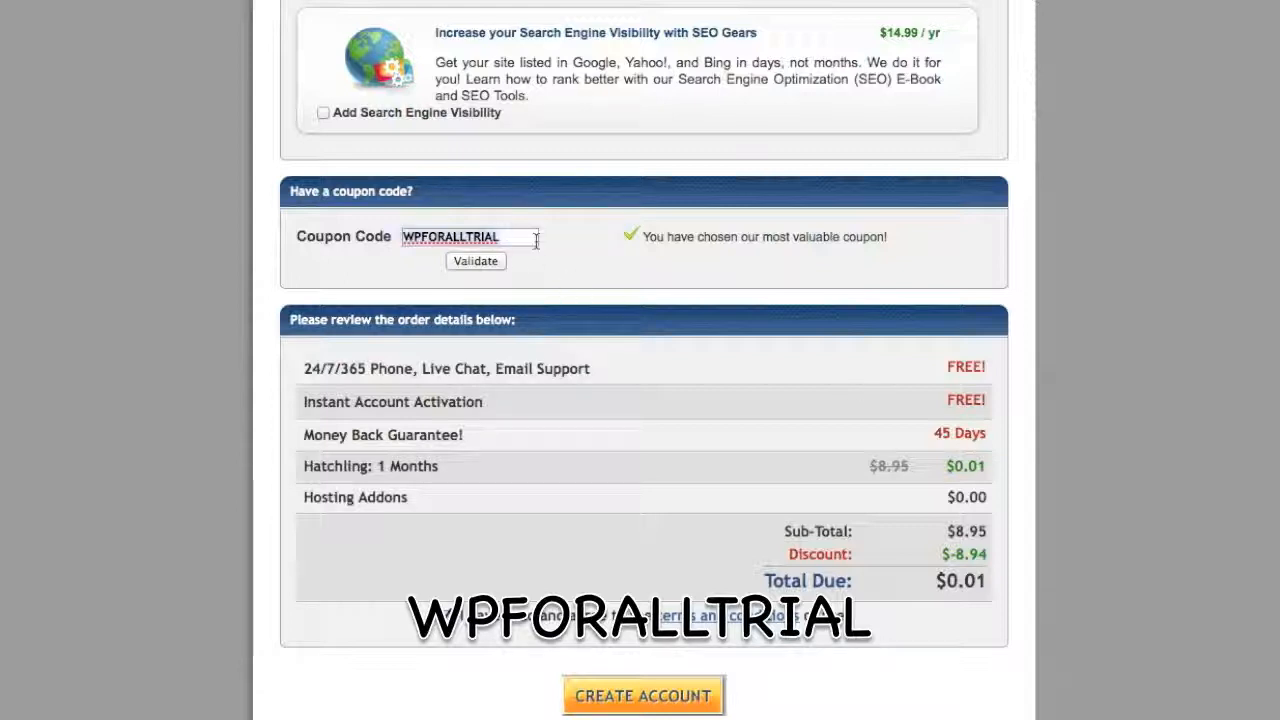
click(612, 274)
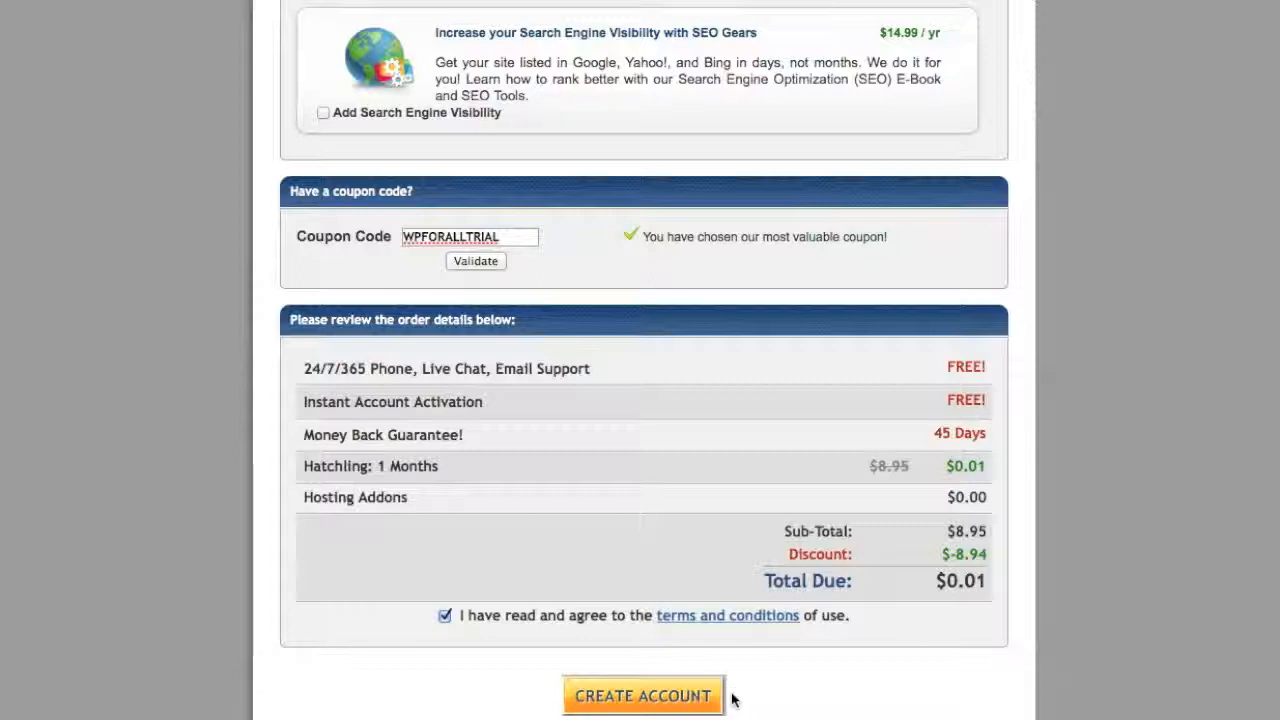
click(680, 698)
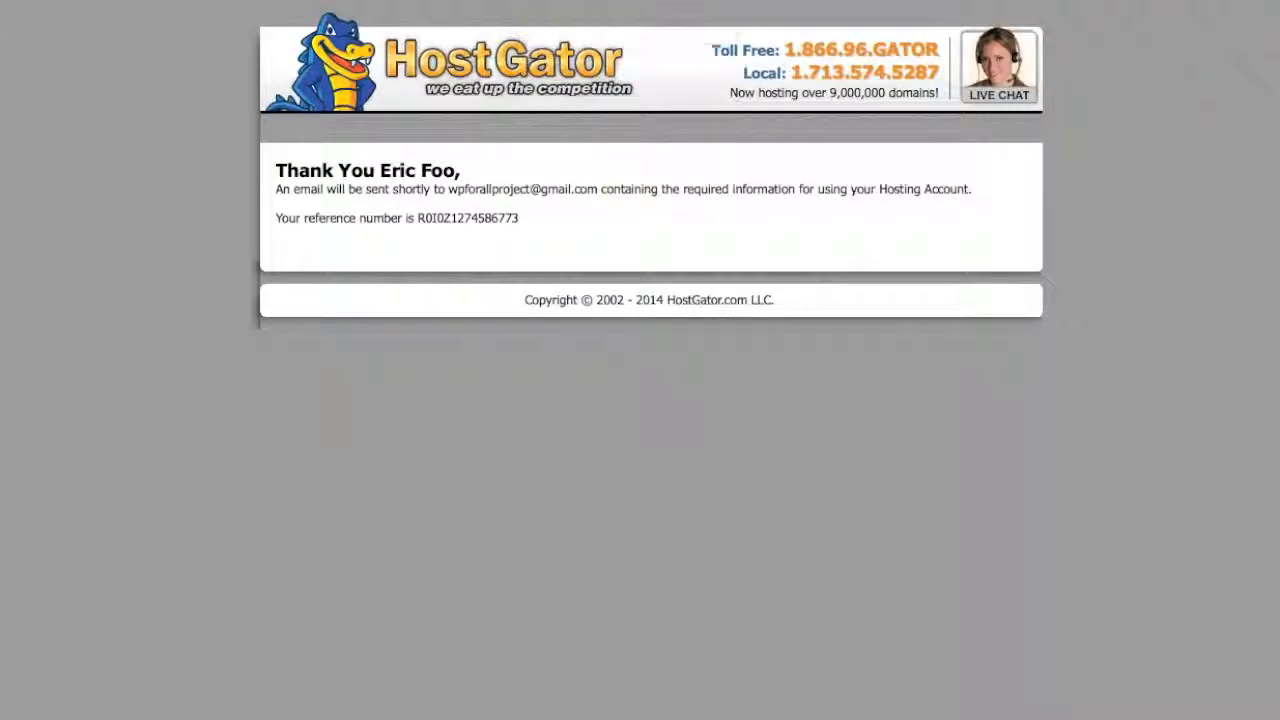
Open the HostGator account info email, select the username, and follow the Control Panel link.
click(566, 0)
click(695, 396)
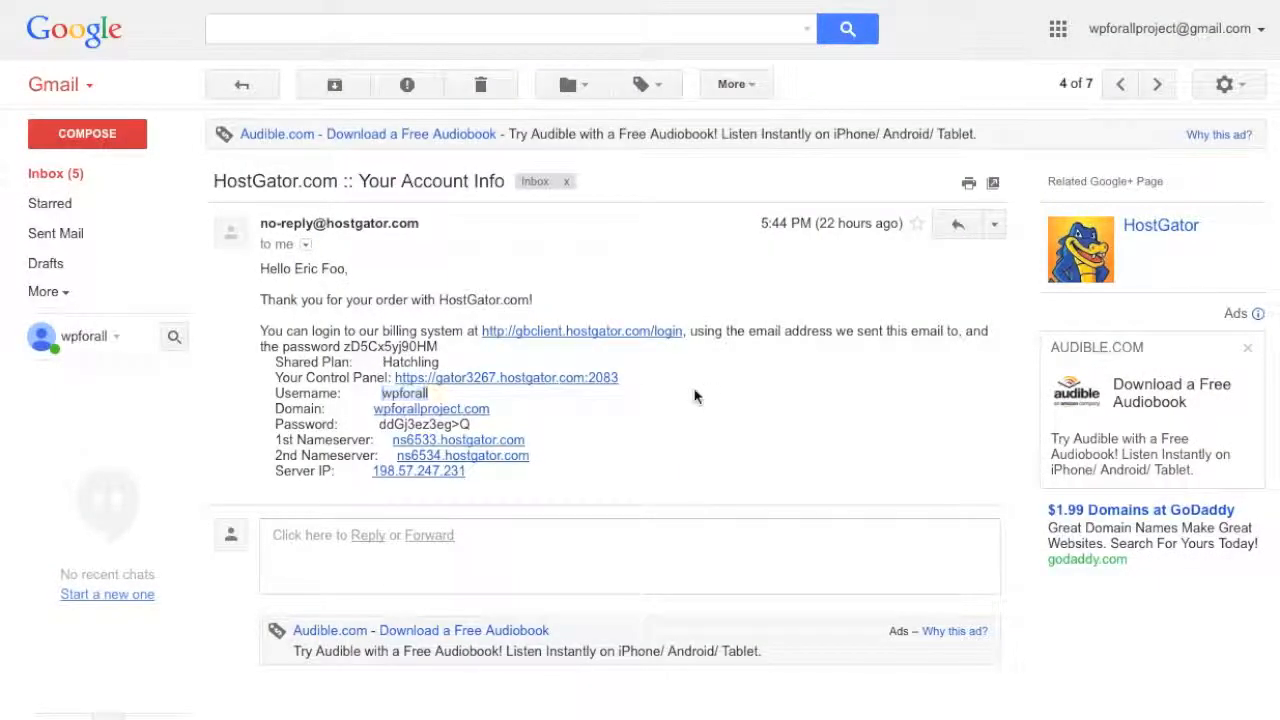
double_click(418, 397)
click(632, 379)
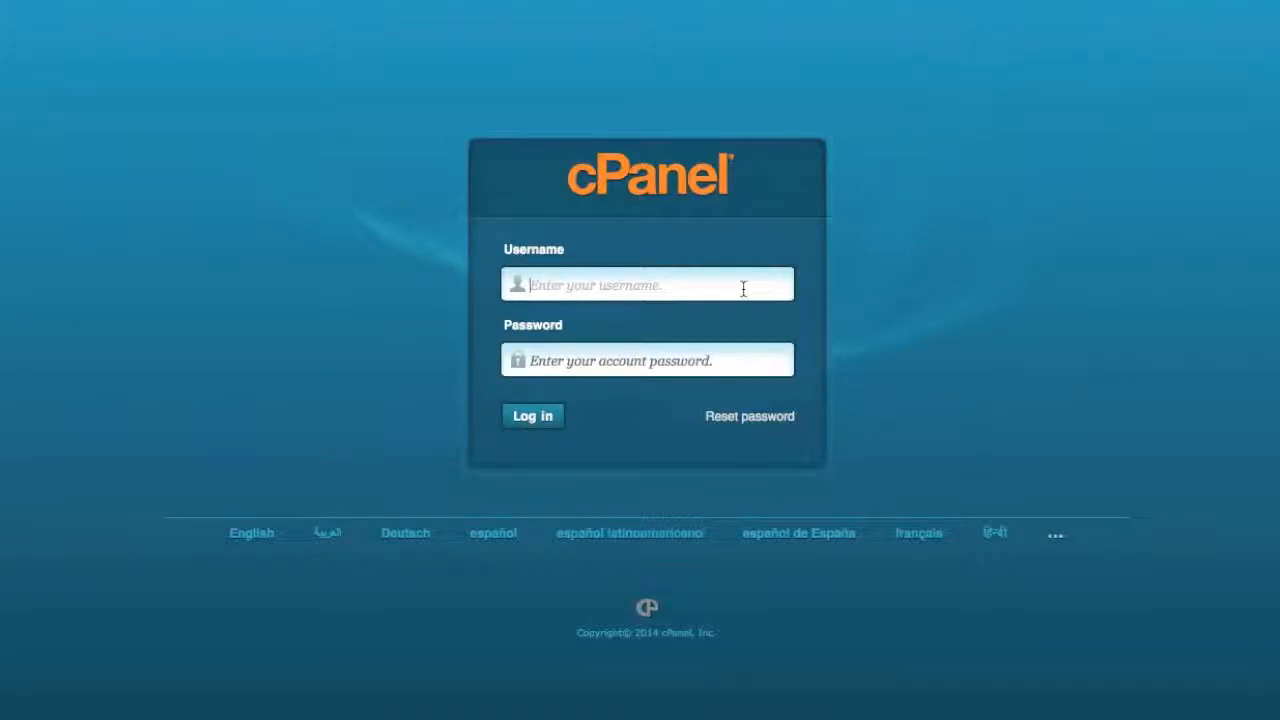
Log into cPanel with the account username and the password copied from the email, declining to save it.
text(wpforall)
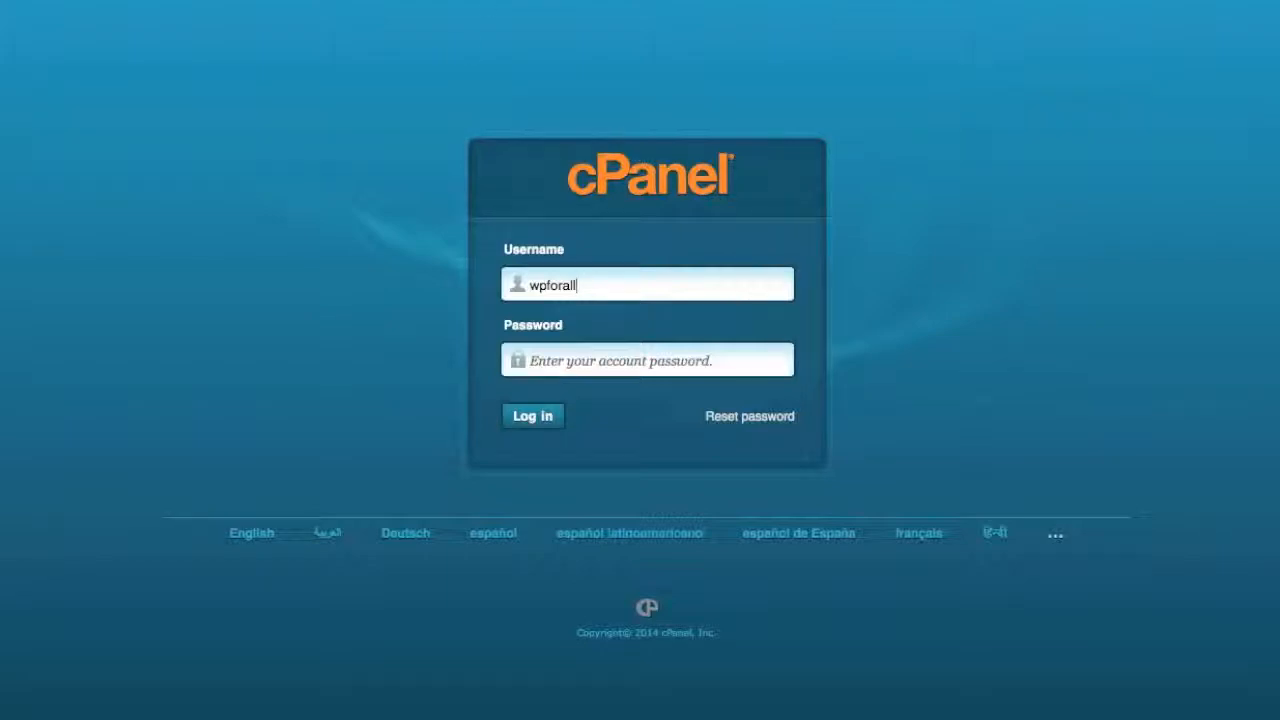
click(615, 5)
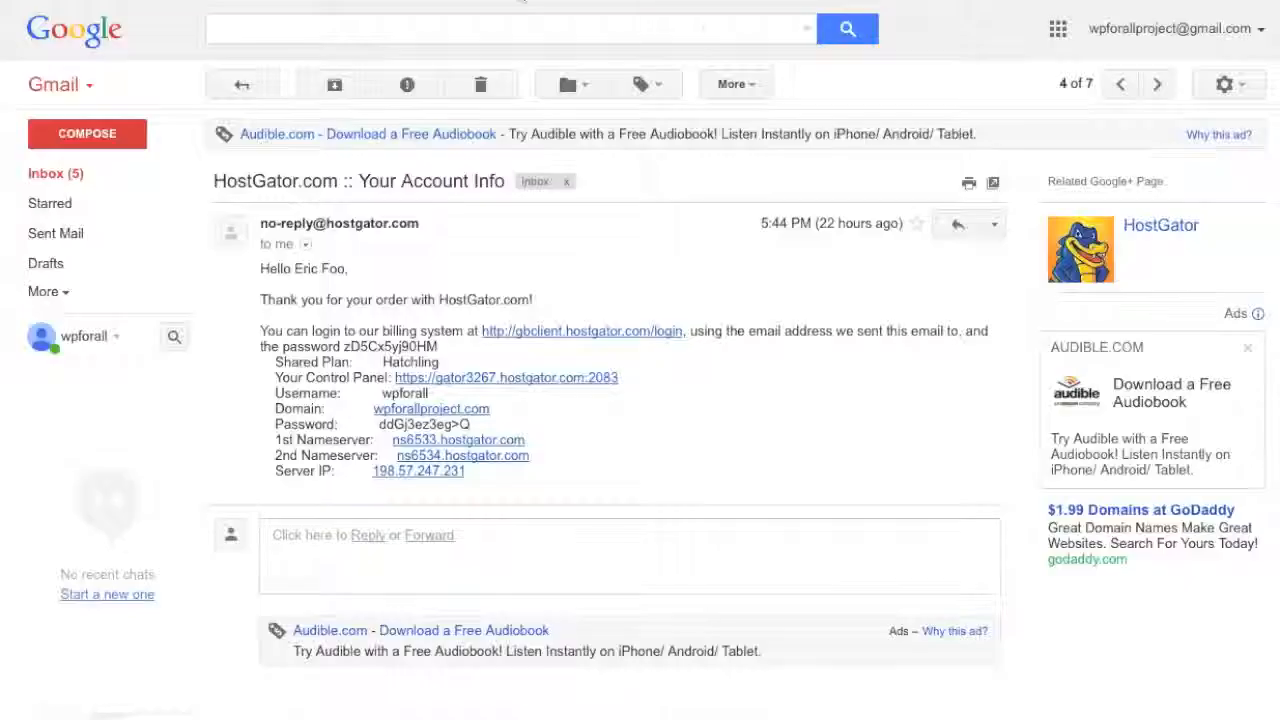
drag(508, 430, 386, 425)
key(ctrl+c)
click(624, 6)
click(636, 364)
key(ctrl+v)
click(548, 424)
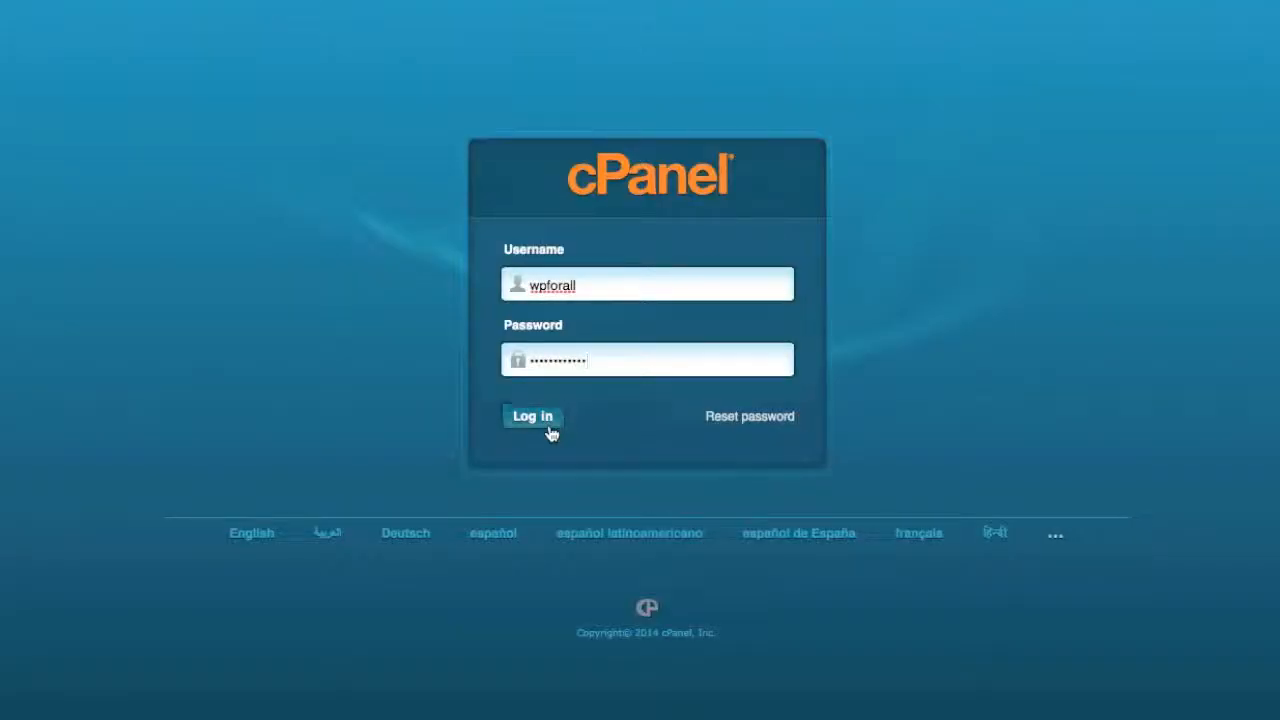
click(727, 102)
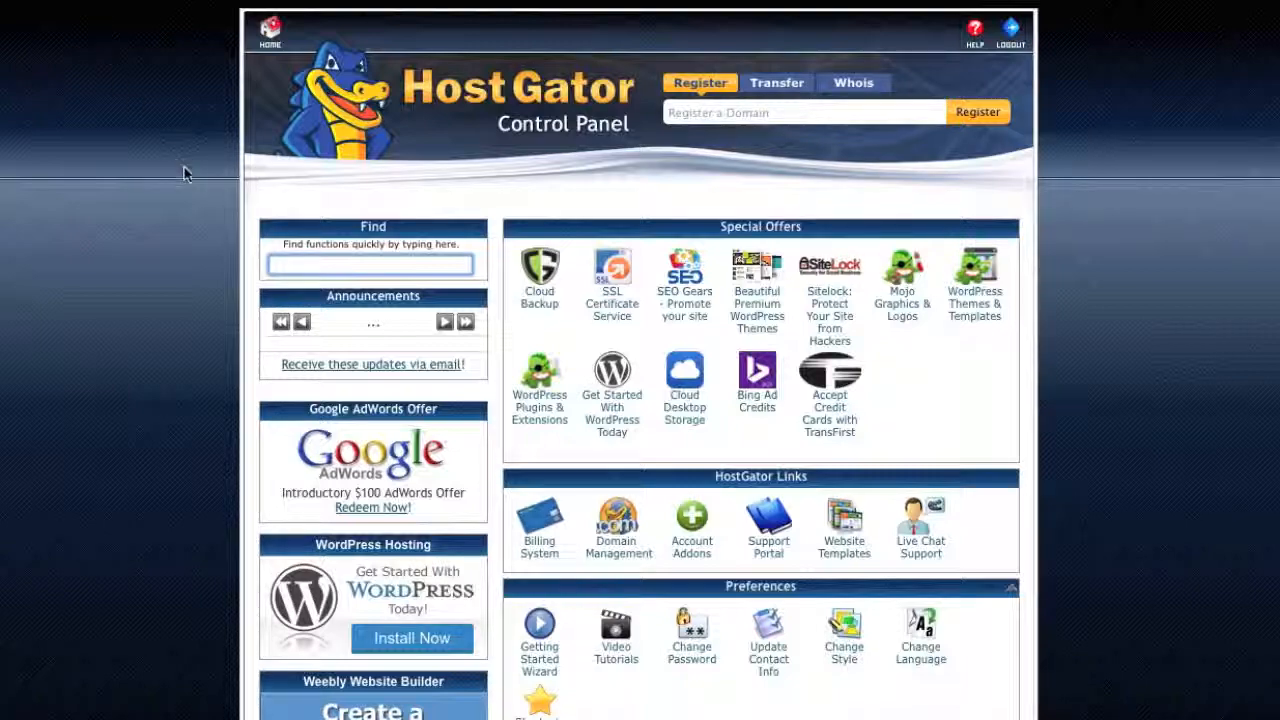
Scroll down through the cPanel home page sections.
scroll(184, 174, down, 7)
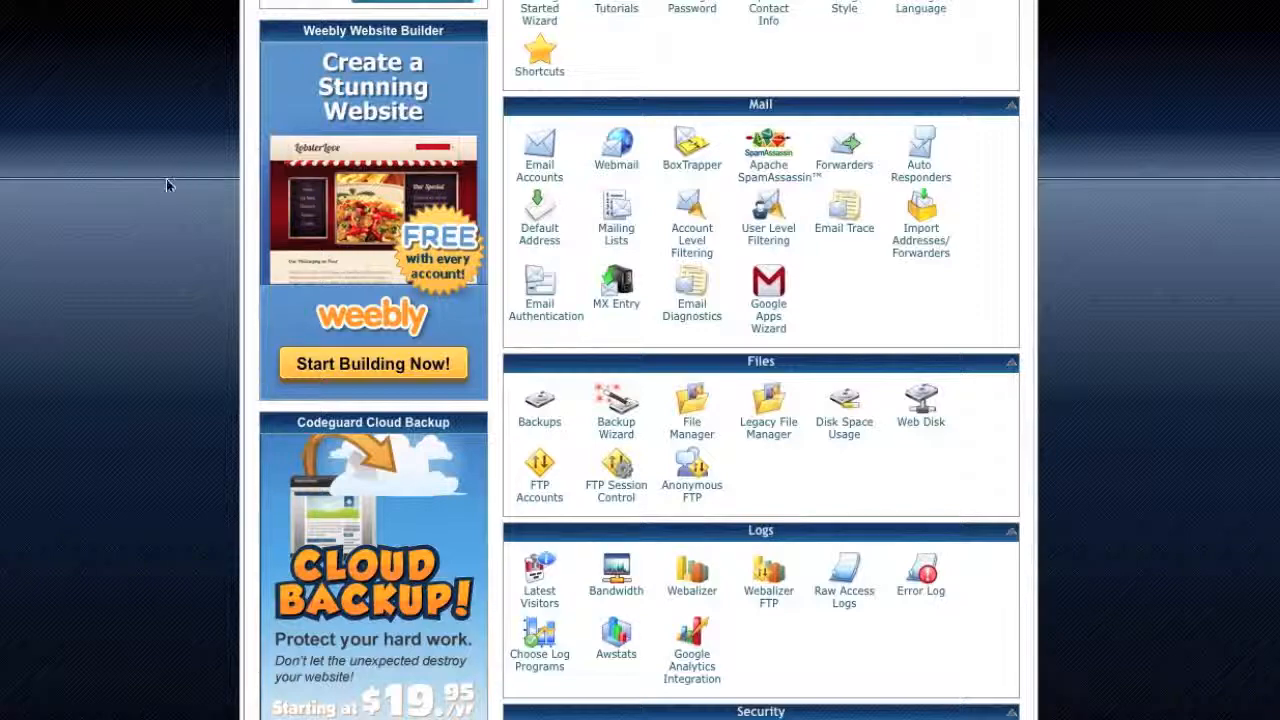
scroll(175, 195, down, 7)
scroll(175, 197, down, 9)
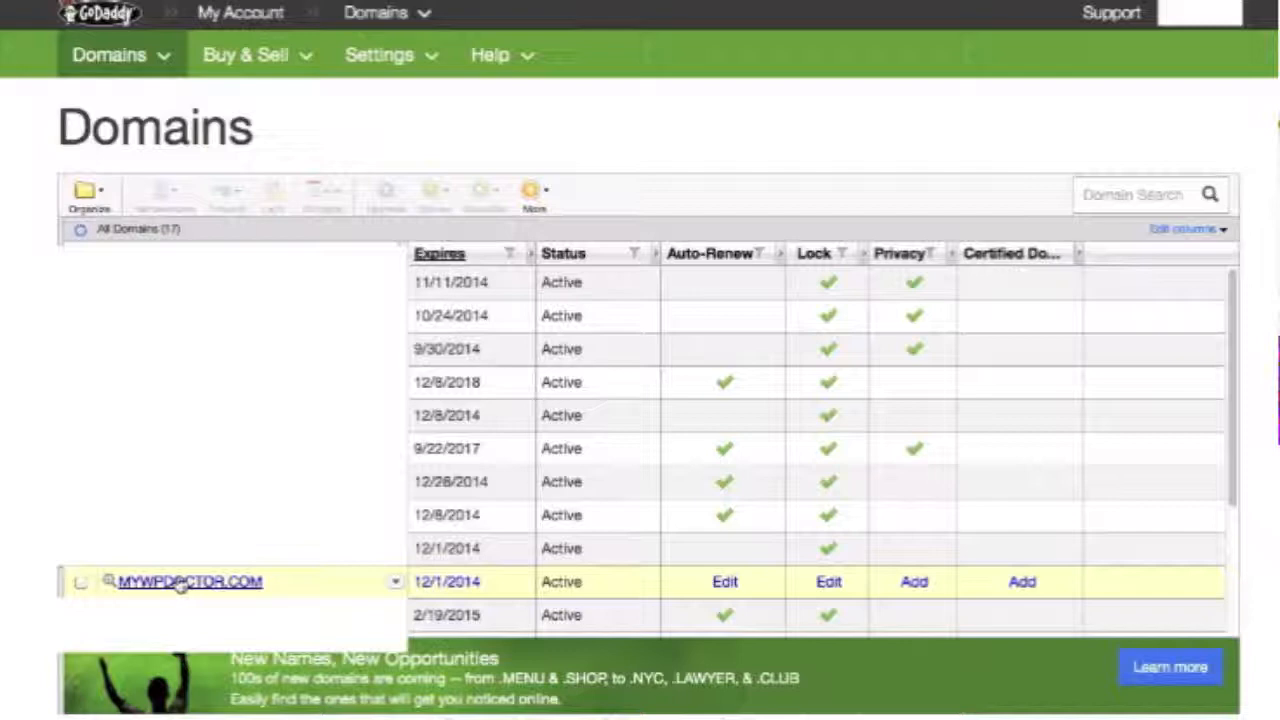
Switch MYWPDOCTOR.COM to custom nameservers and paste the HostGator nameserver into both fields.
click(182, 583)
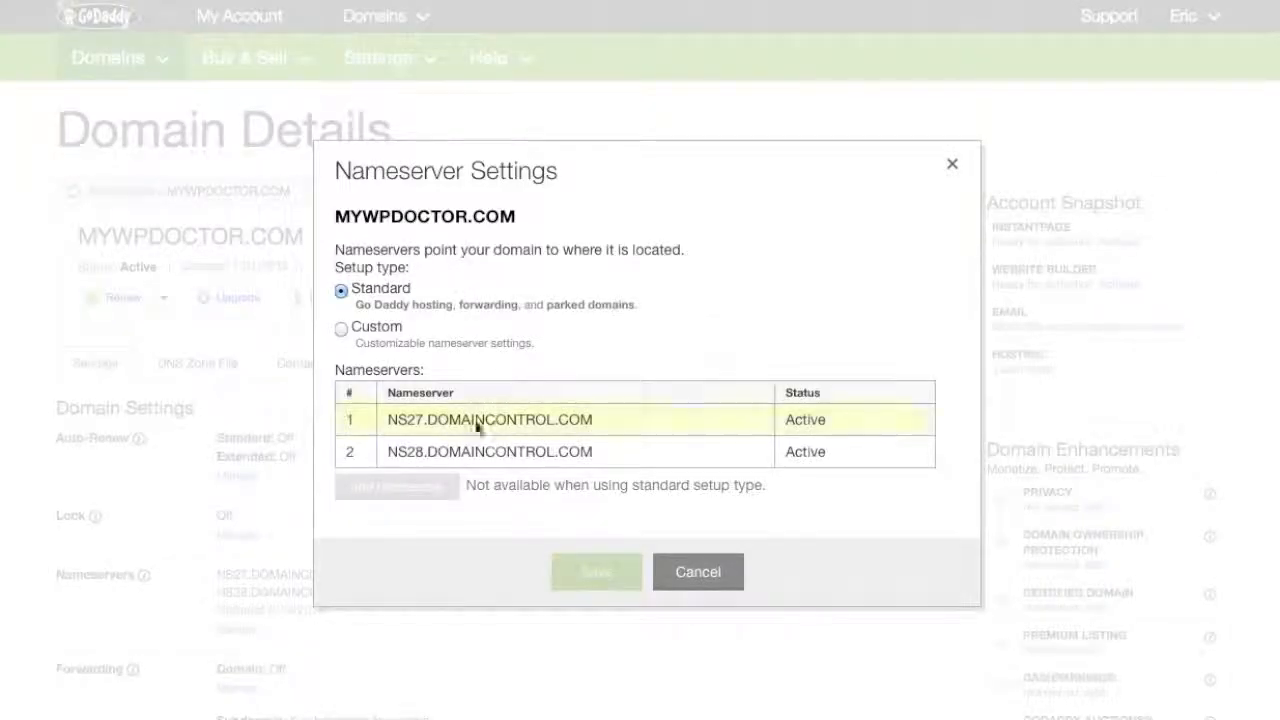
click(358, 330)
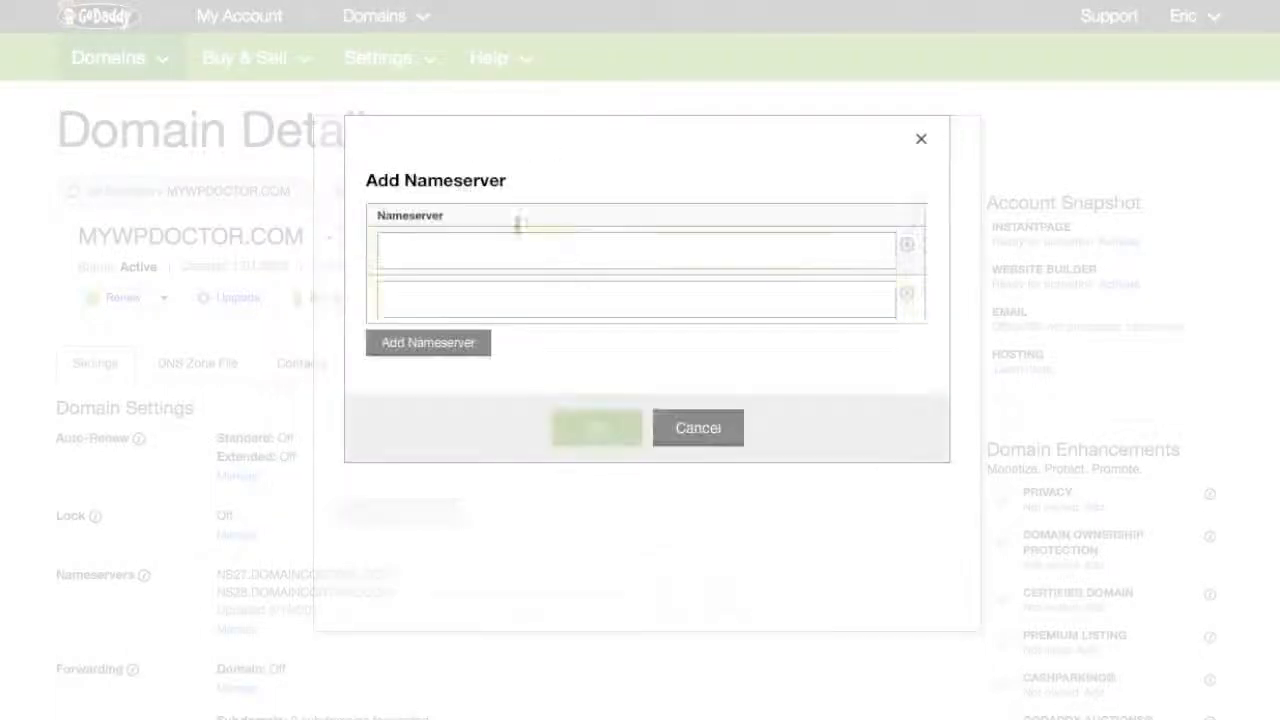
click(507, 249)
key(super+v)
click(507, 296)
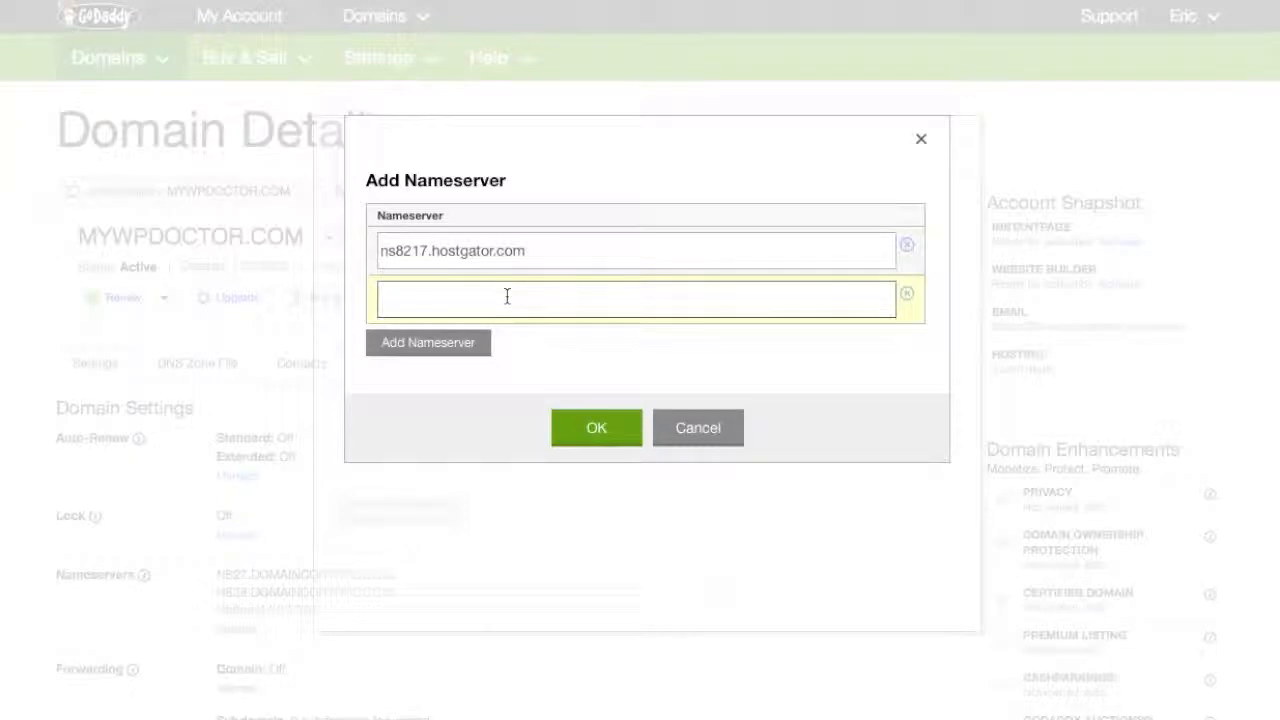
key(super+v)
Correct the second nameserver to NS8218.HOSTGATOR.COM and save the custom nameservers.
click(428, 299)
key(BackSpace)
text(8)
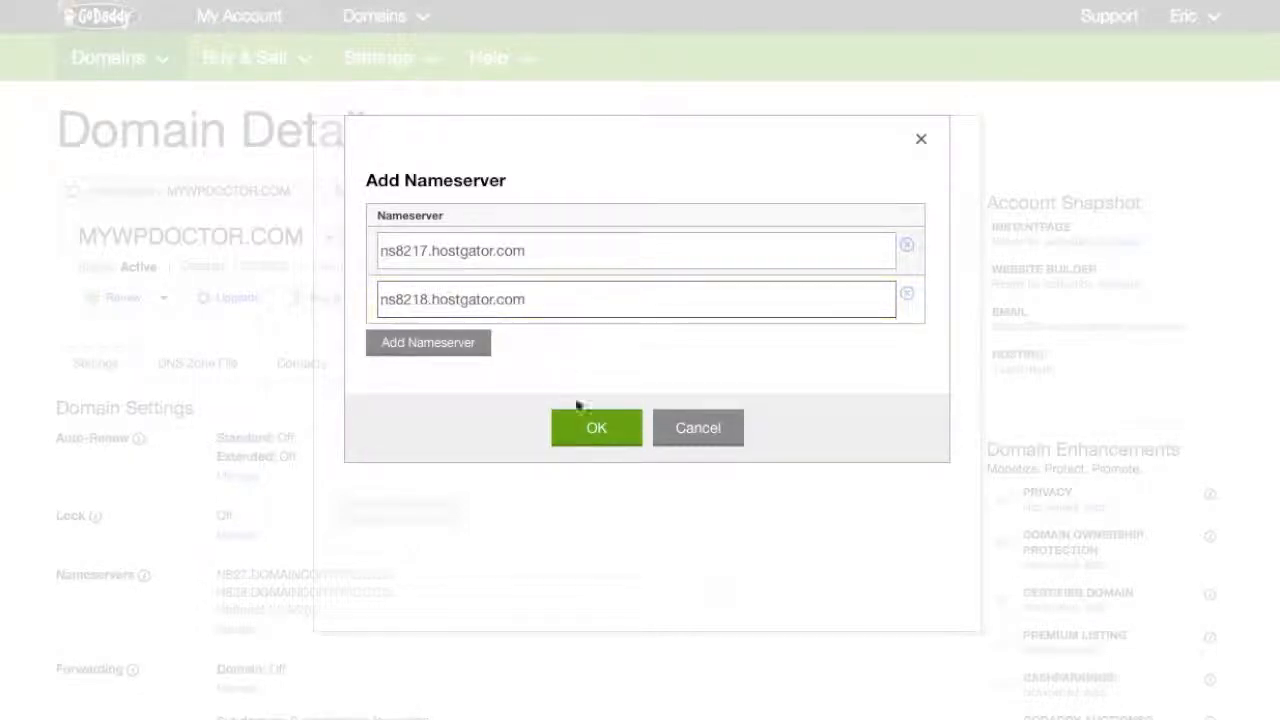
click(596, 431)
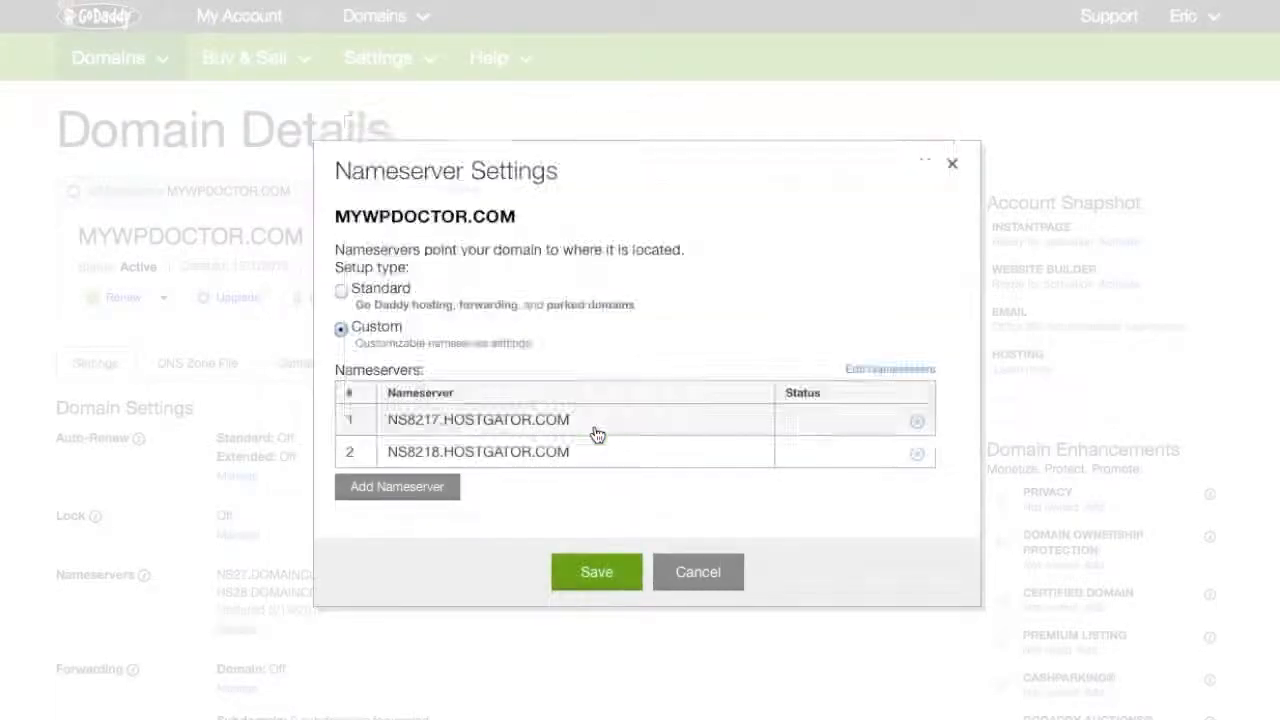
click(596, 573)
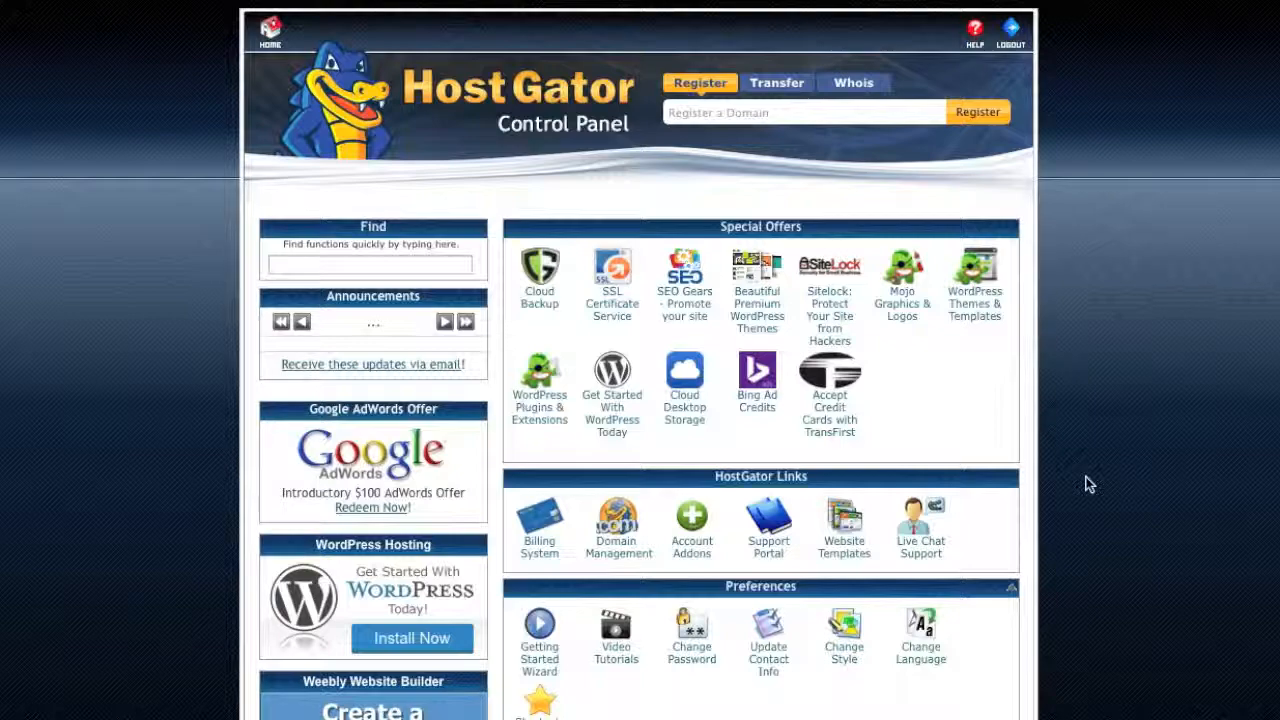
Scroll the cPanel home page down to the Software/Services section with QuickInstall.
scroll(1088, 457, down, 3)
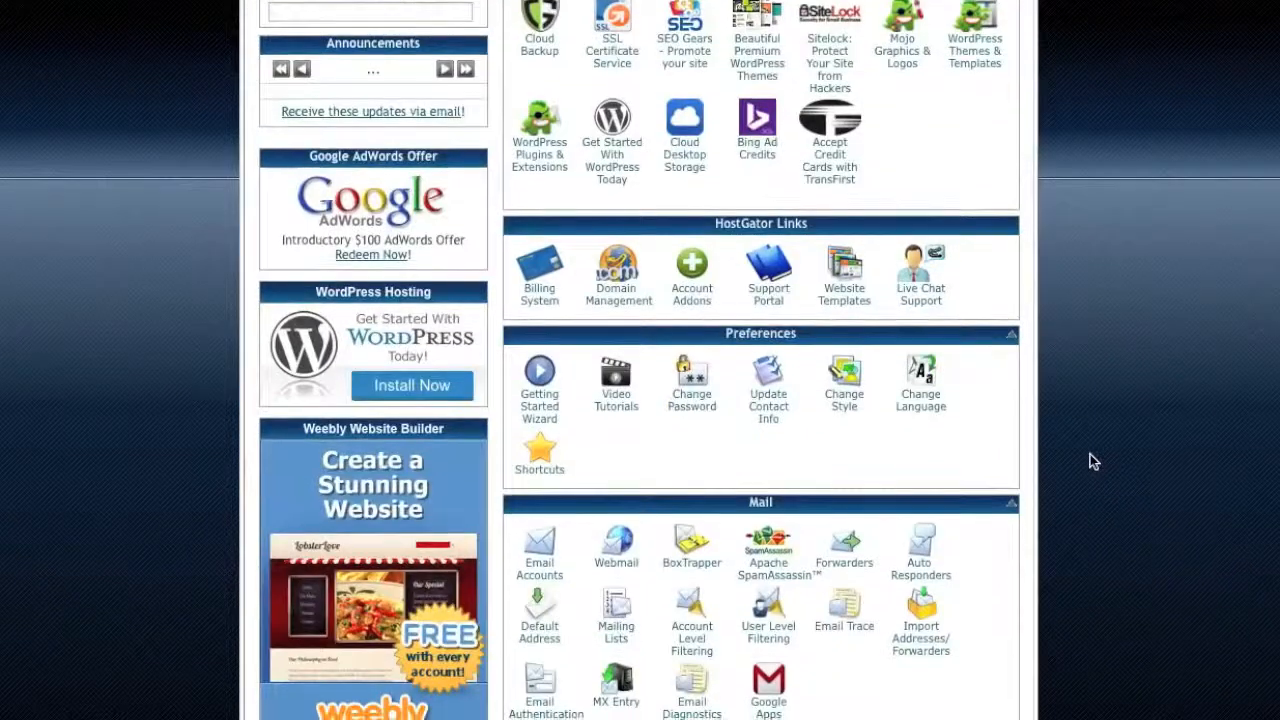
scroll(1090, 461, down, 1)
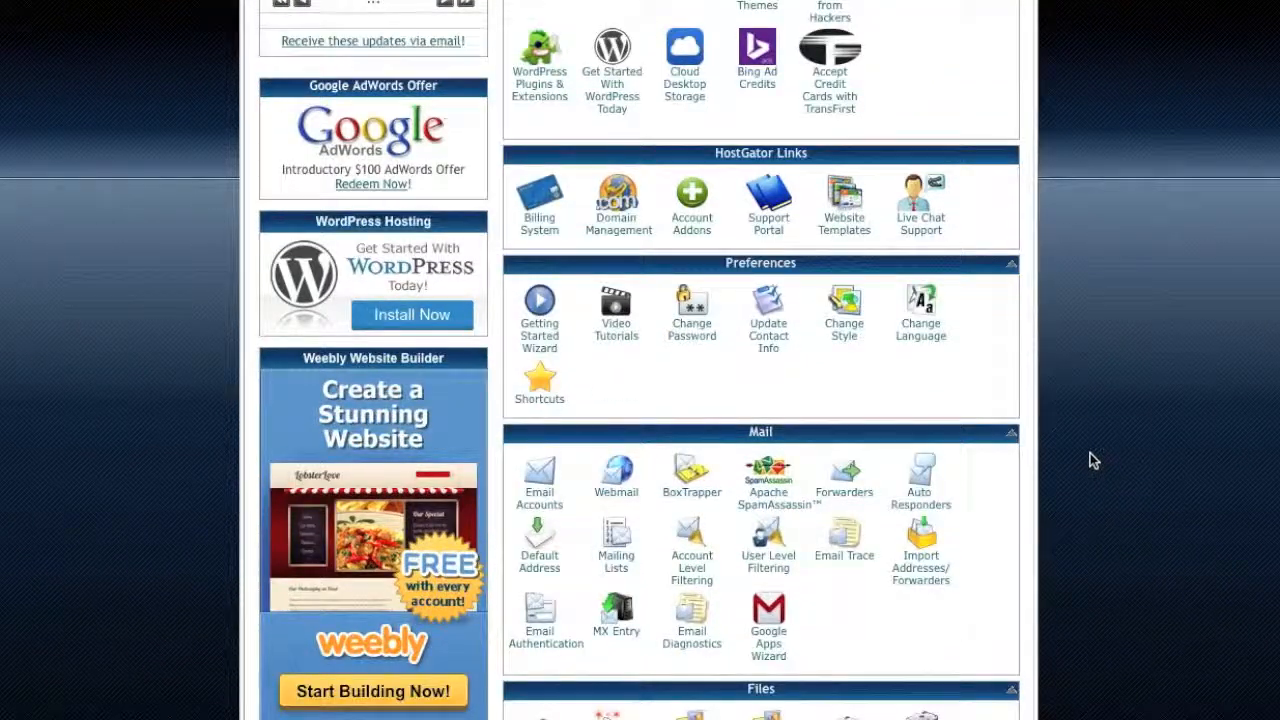
scroll(1092, 460, down, 8)
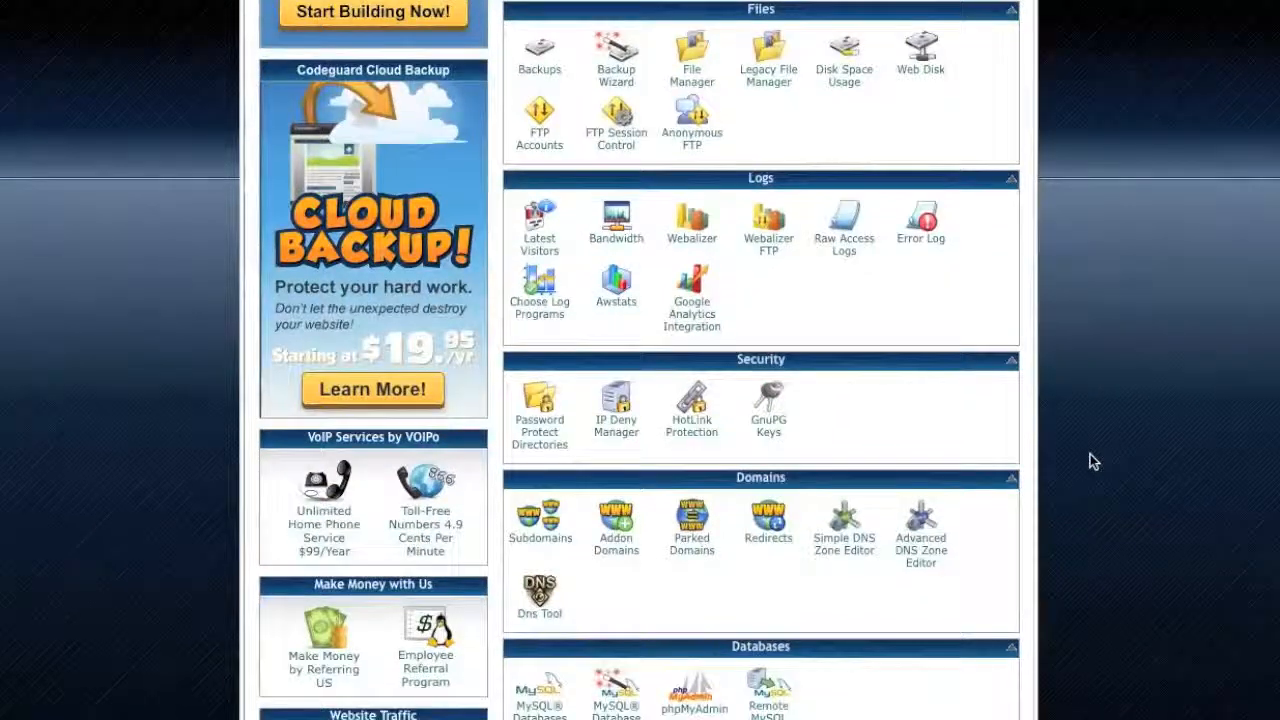
scroll(1093, 461, down, 1)
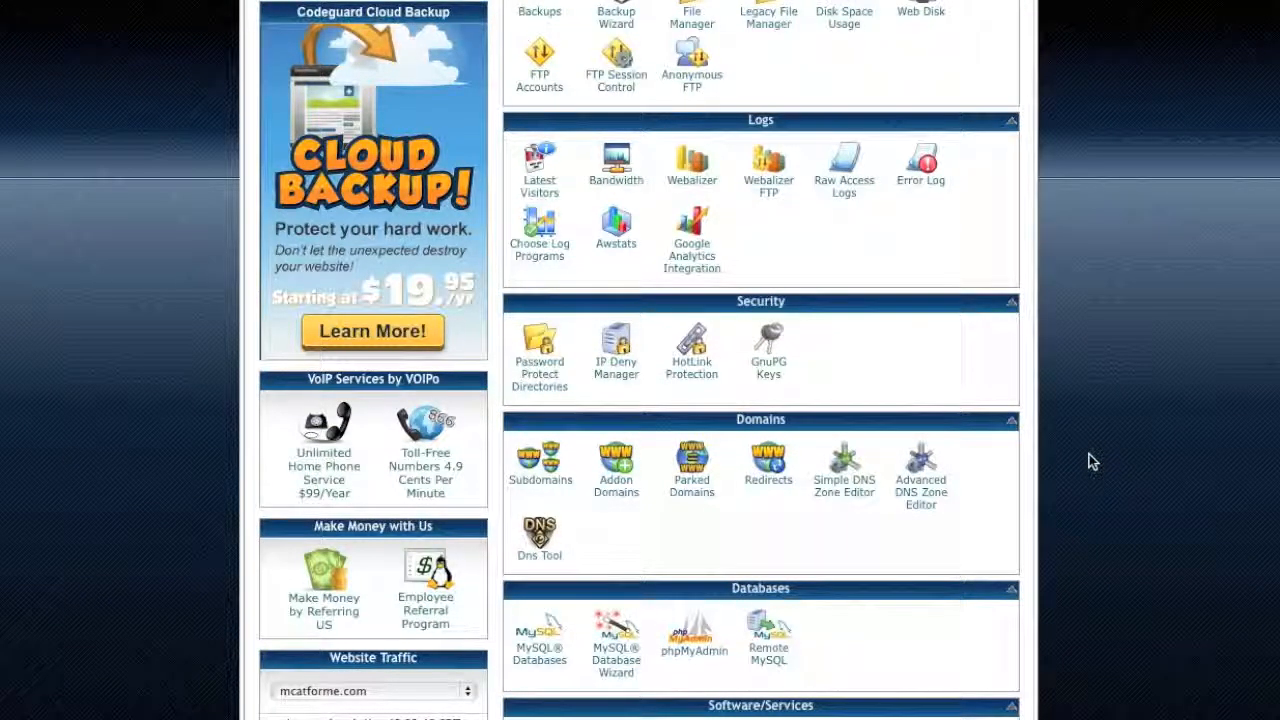
scroll(1078, 441, down, 2)
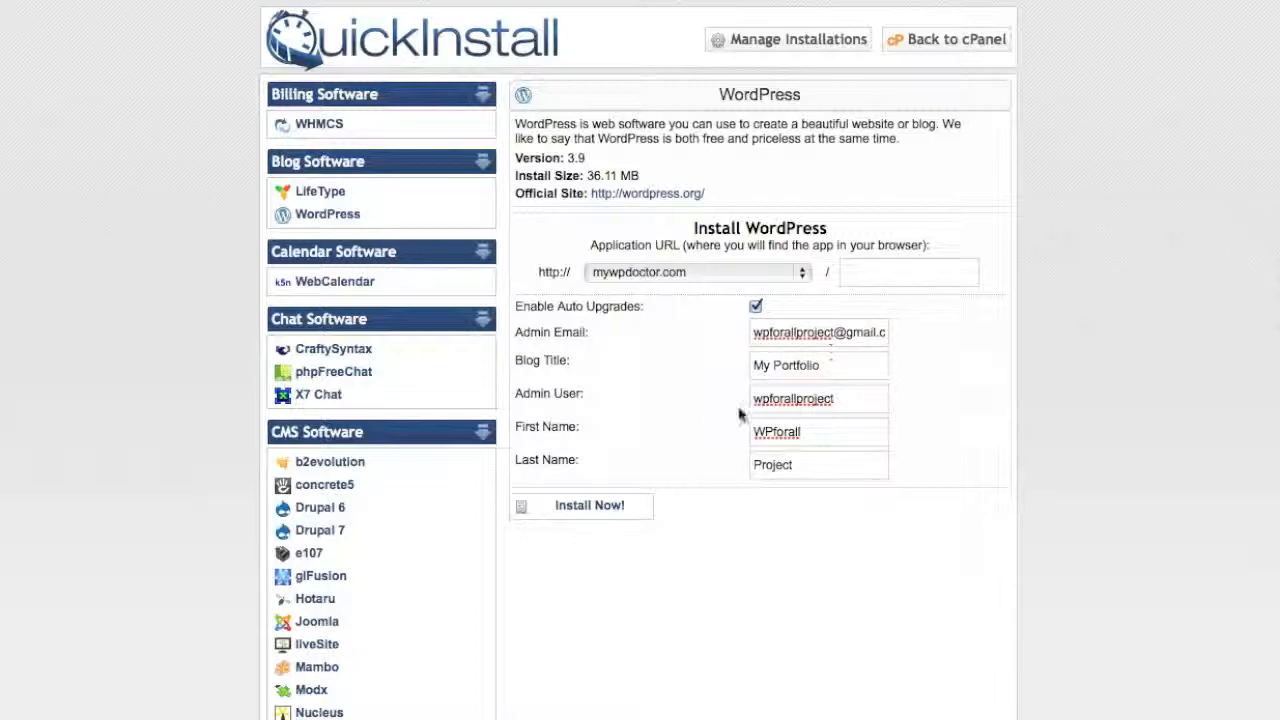
Install WordPress on mywpdoctor.com and log in with the admin username and generated password.
click(617, 510)
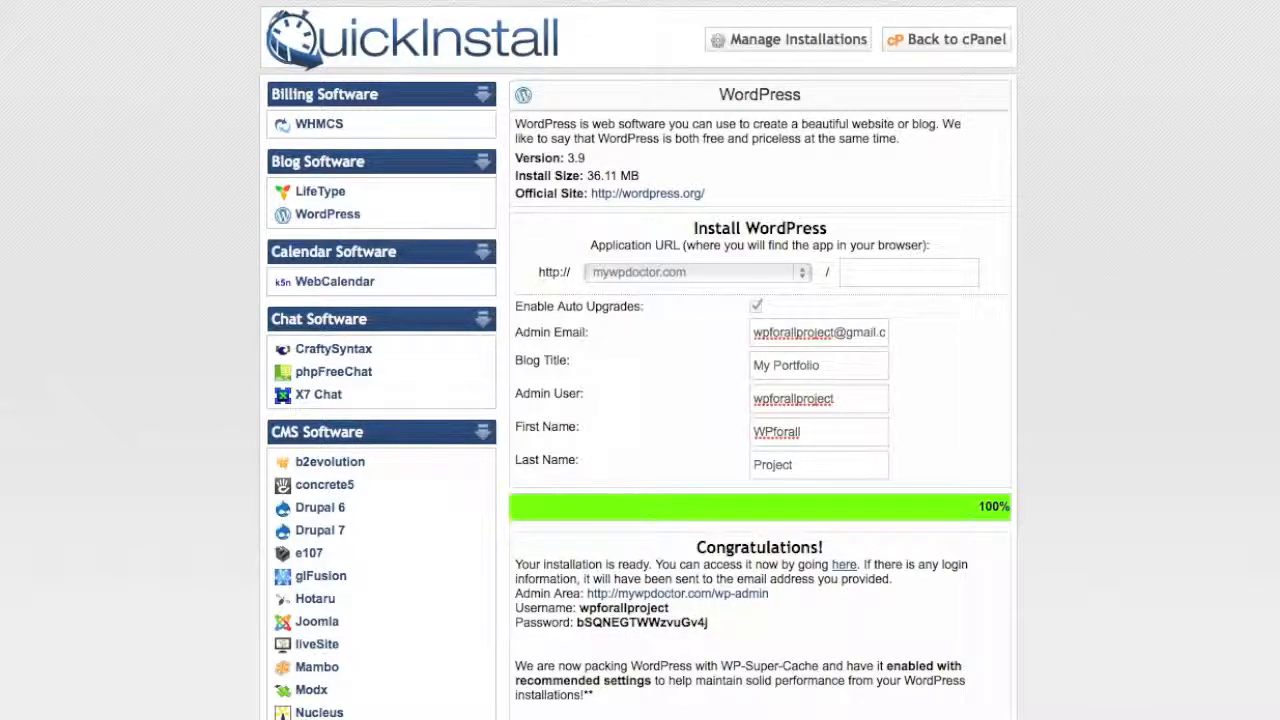
click(677, 594)
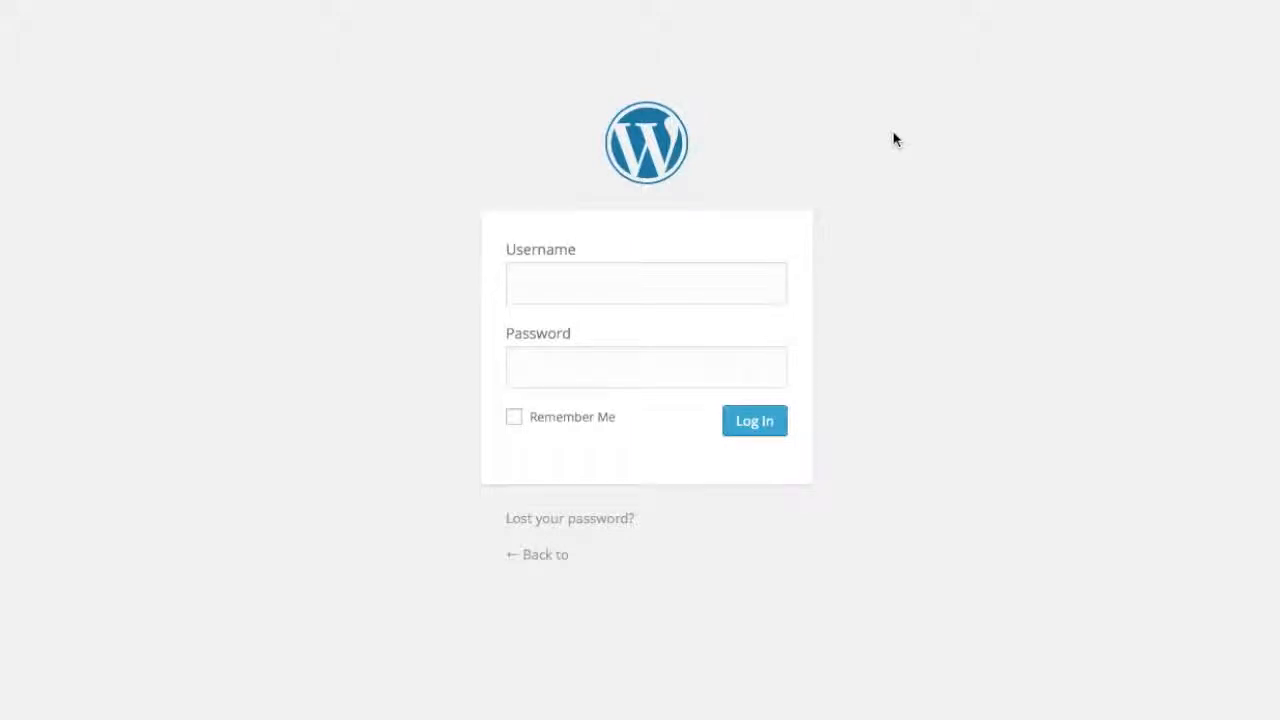
click(690, 291)
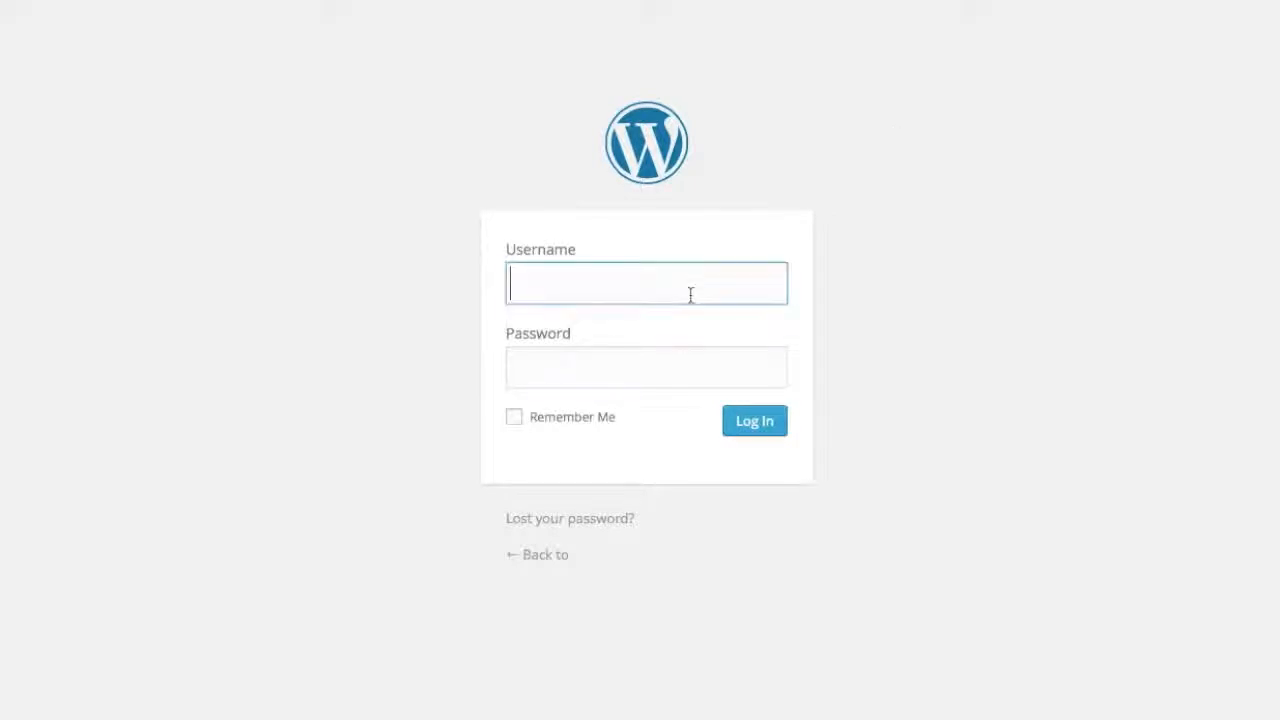
text(wpforallproject)
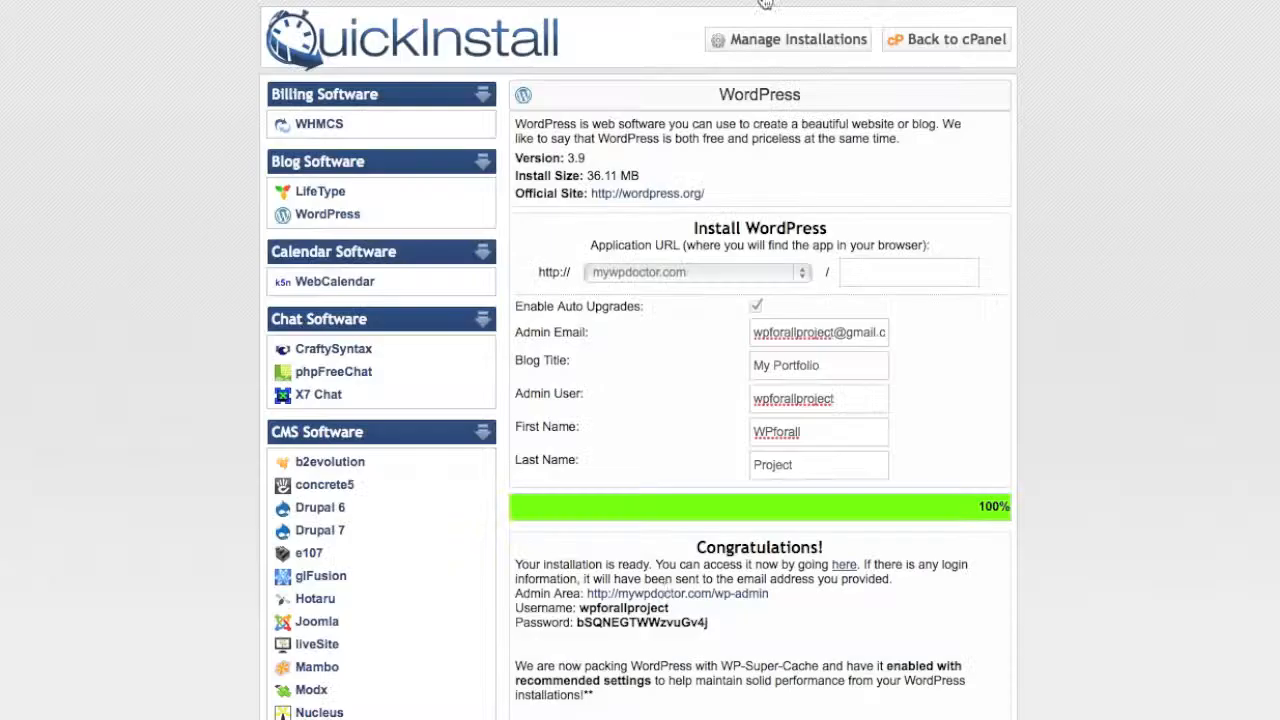
double_click(642, 622)
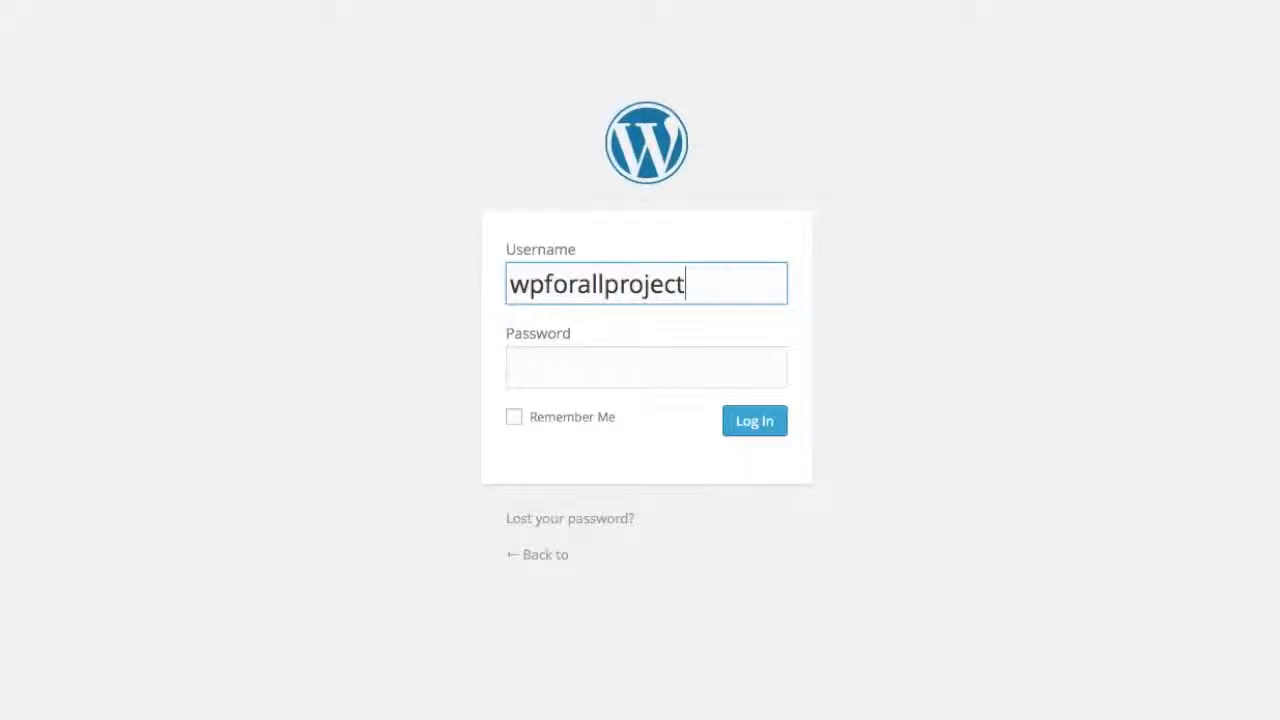
click(729, 371)
key(ctrl+v)
click(767, 432)
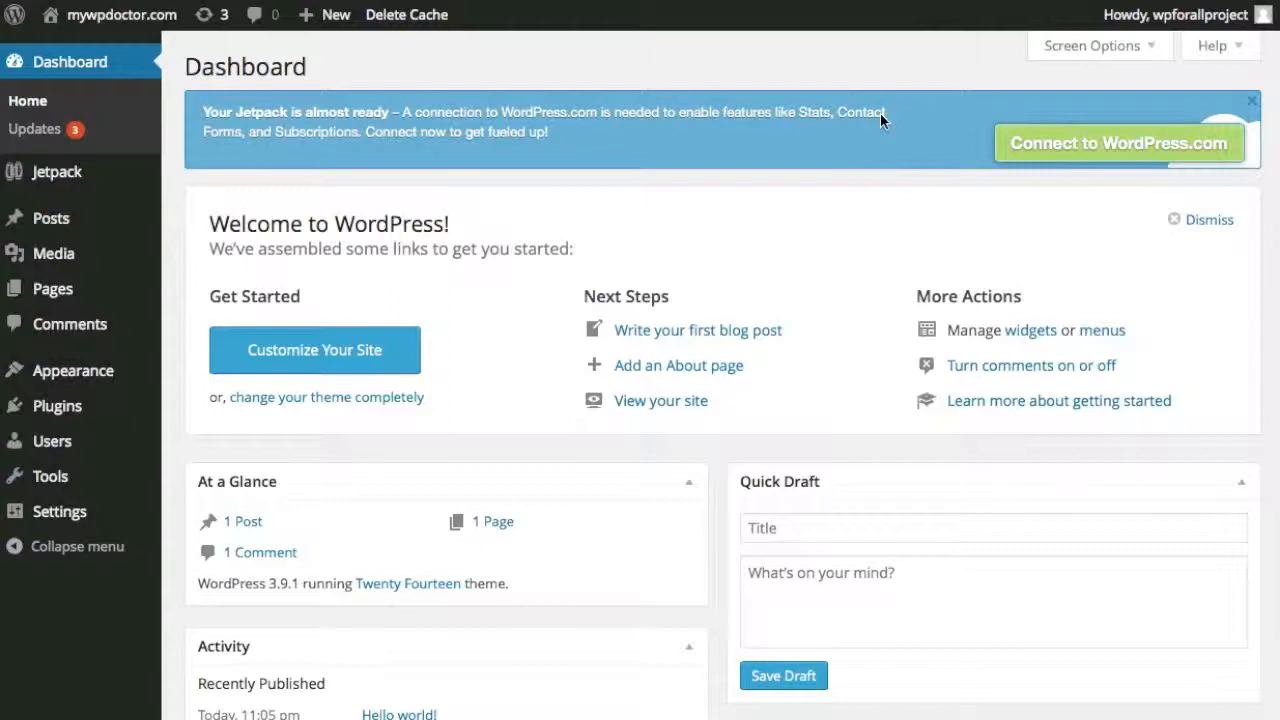
View the new site's live front page, then return to the WordPress dashboard.
key(ctrl+Tab)
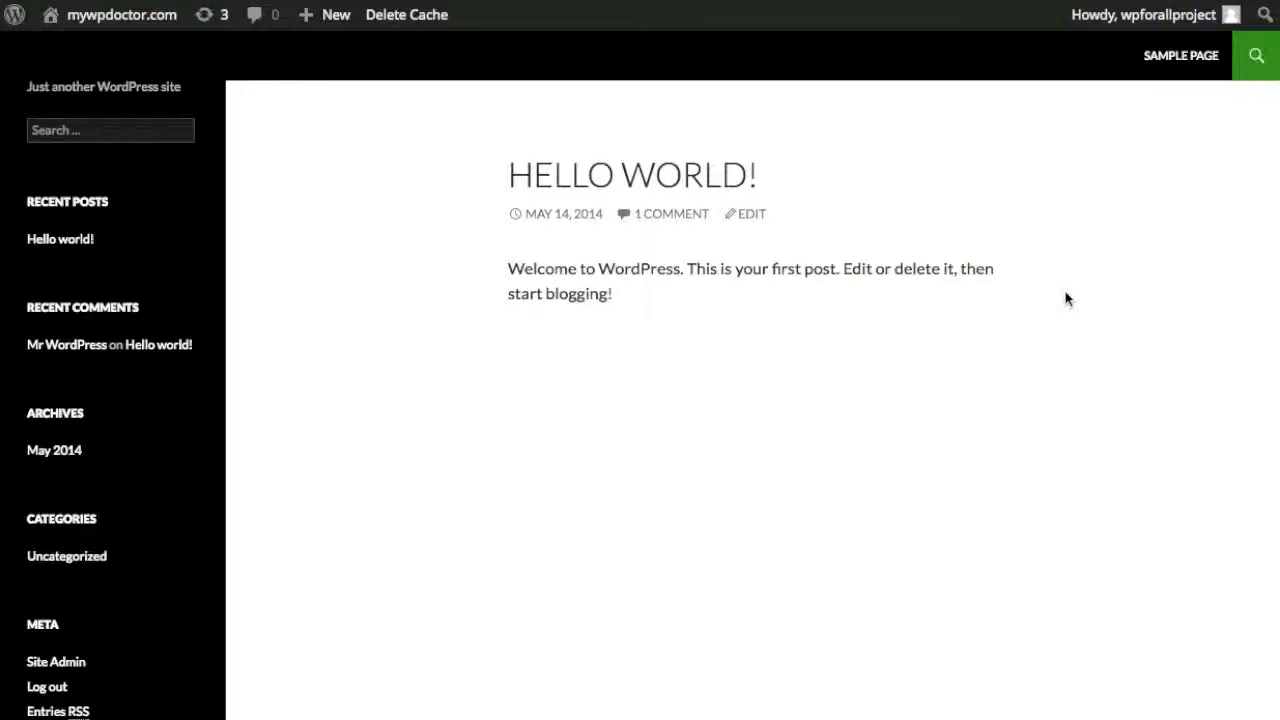
click(941, 1)
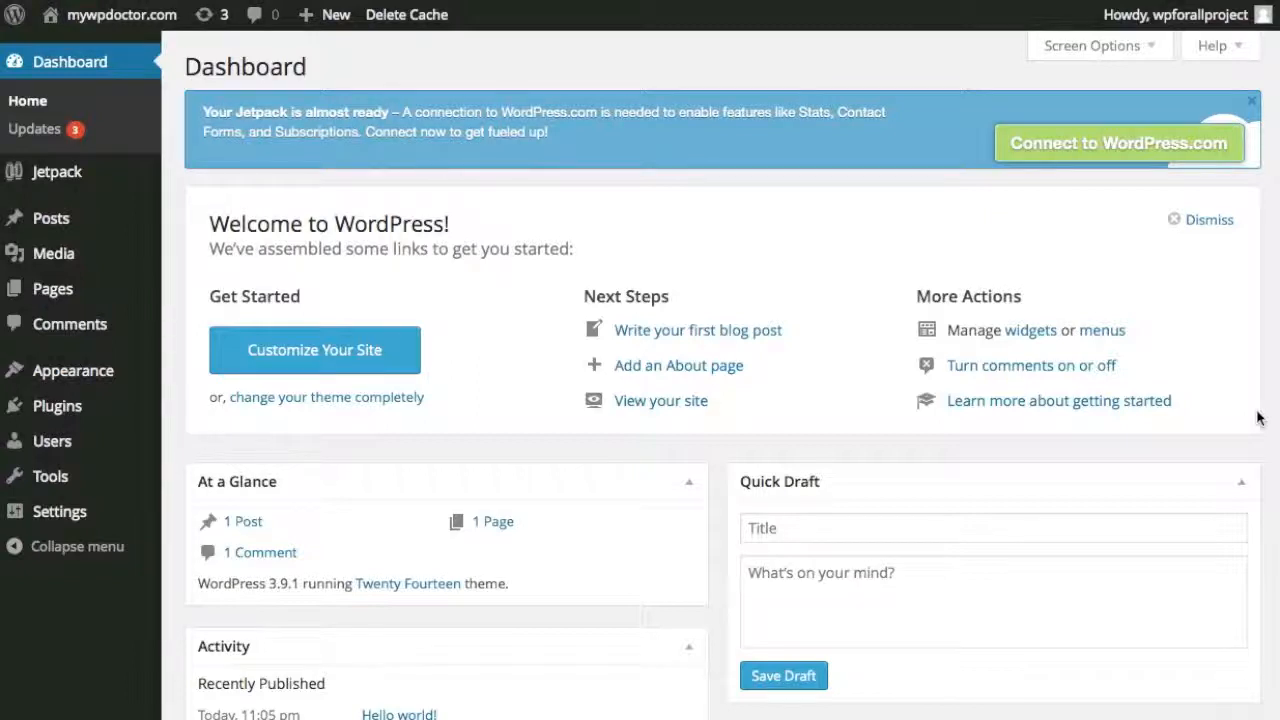
mouse_move(150, 356)
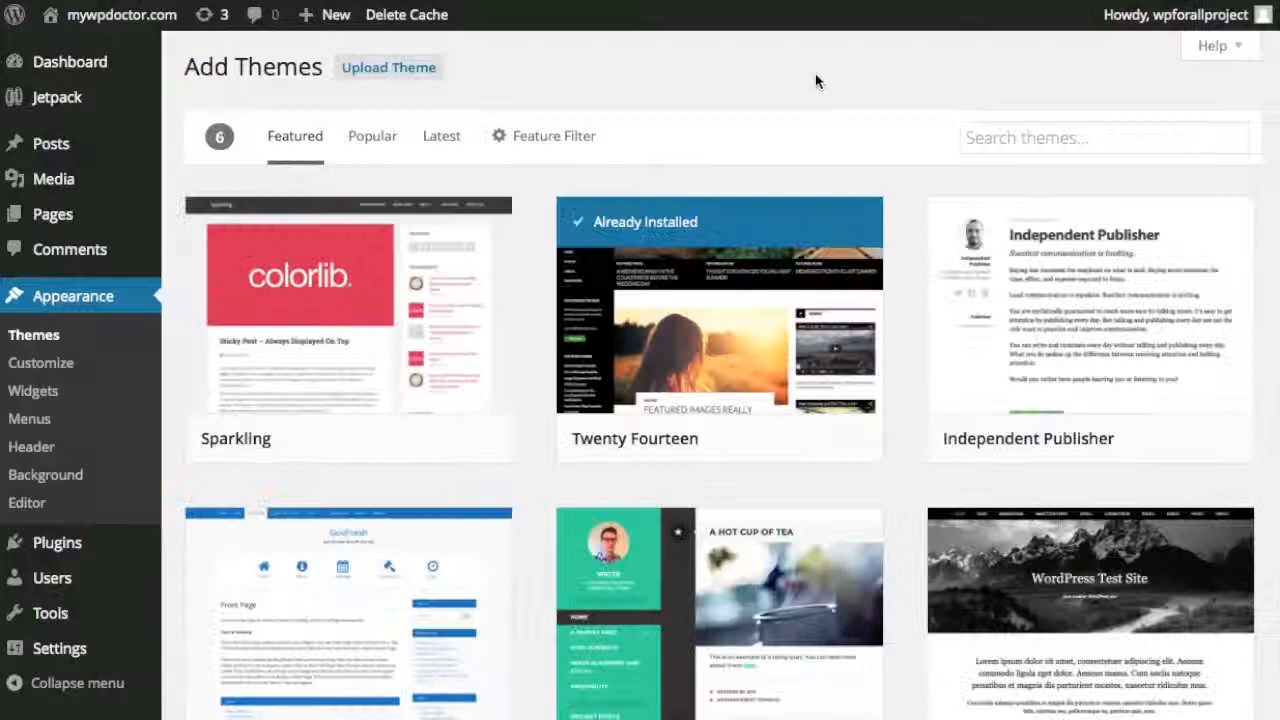
Upload and install bigfoot.zip, activate the BigFoot theme, and reload the site.
click(386, 70)
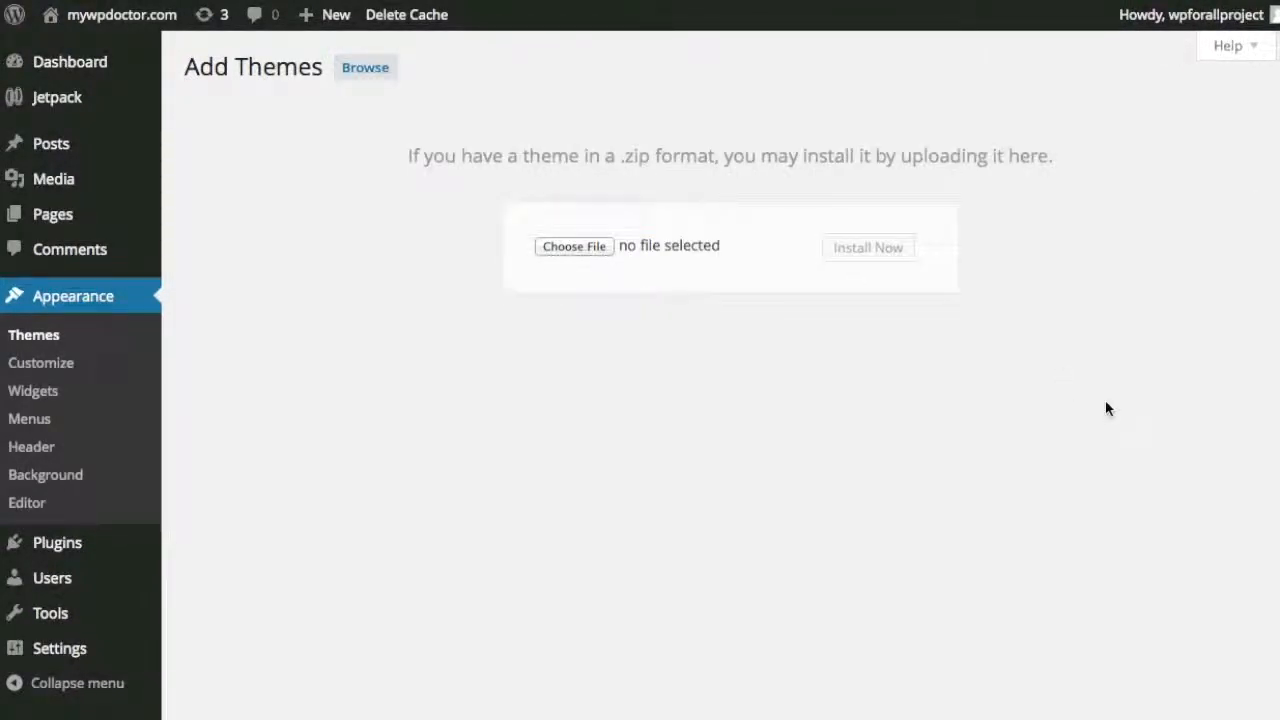
drag(990, 470, 584, 245)
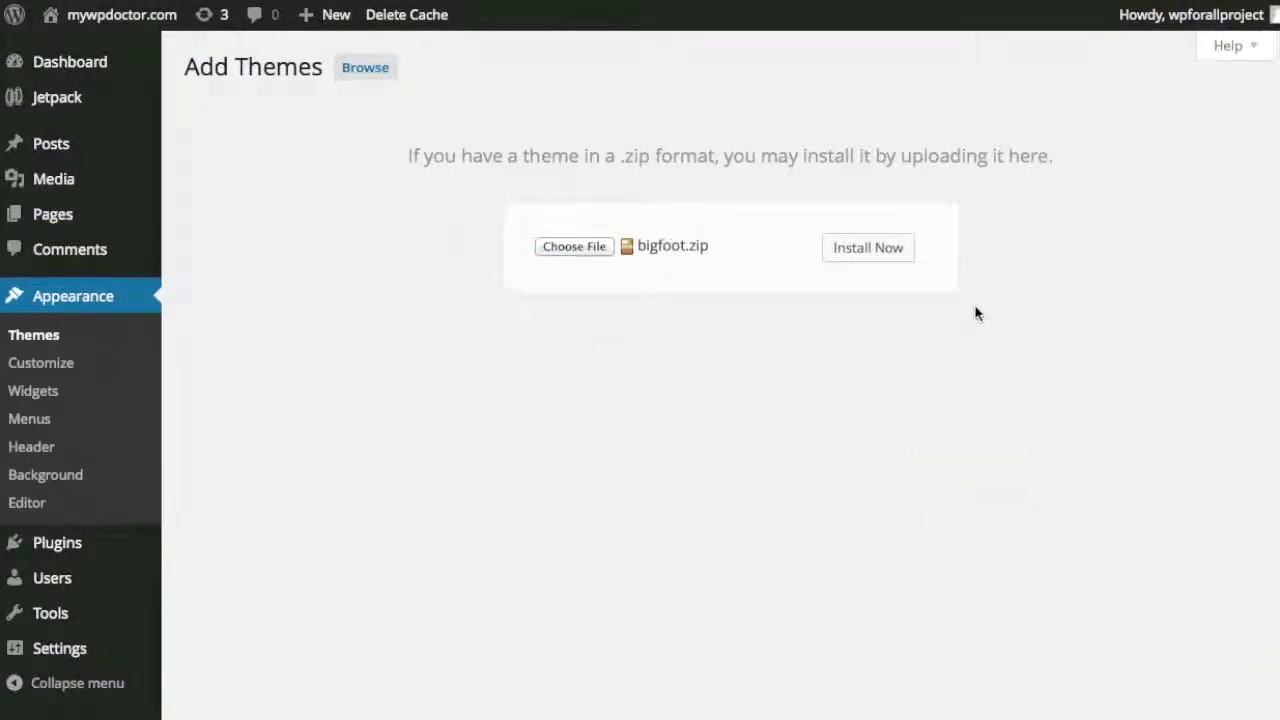
click(878, 248)
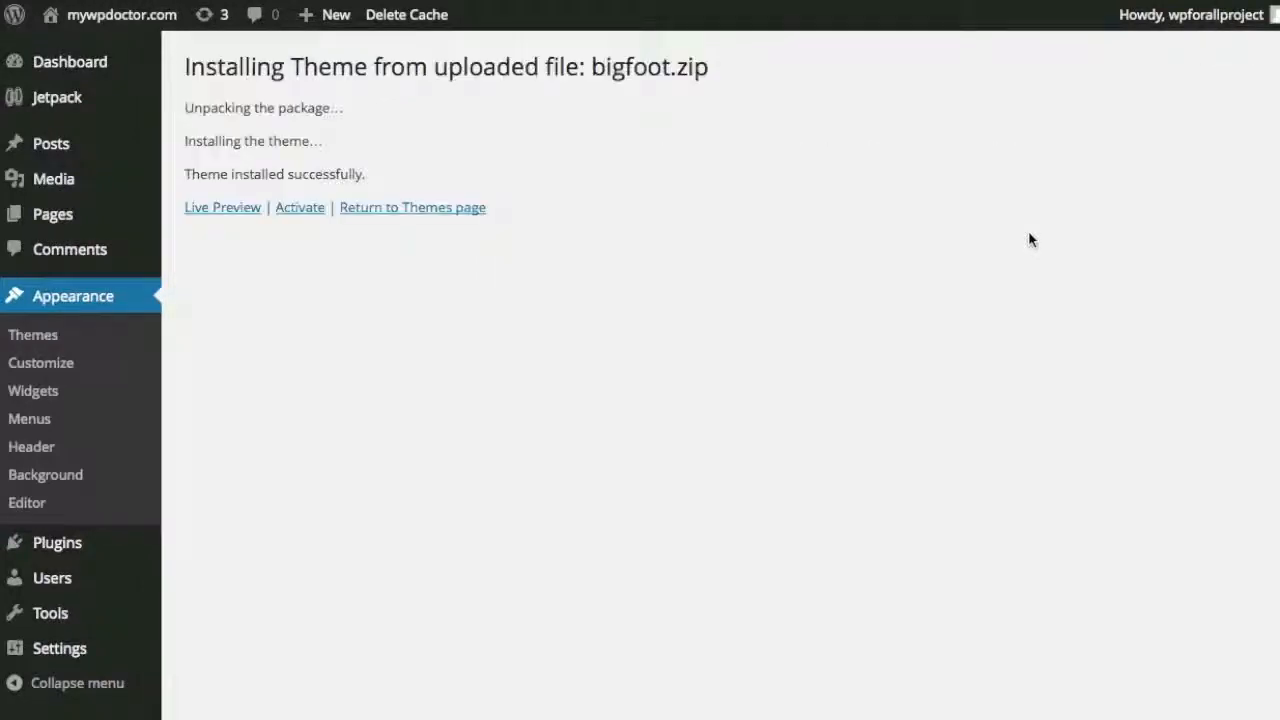
click(300, 208)
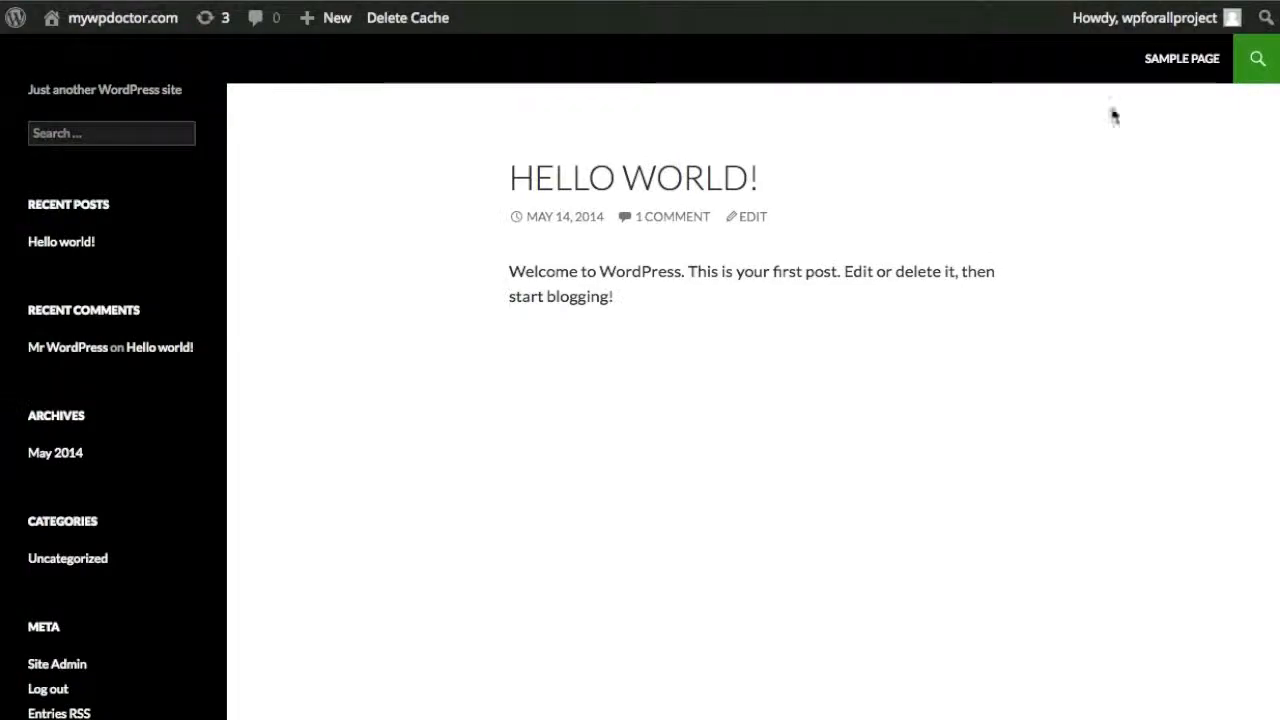
key(super+r)
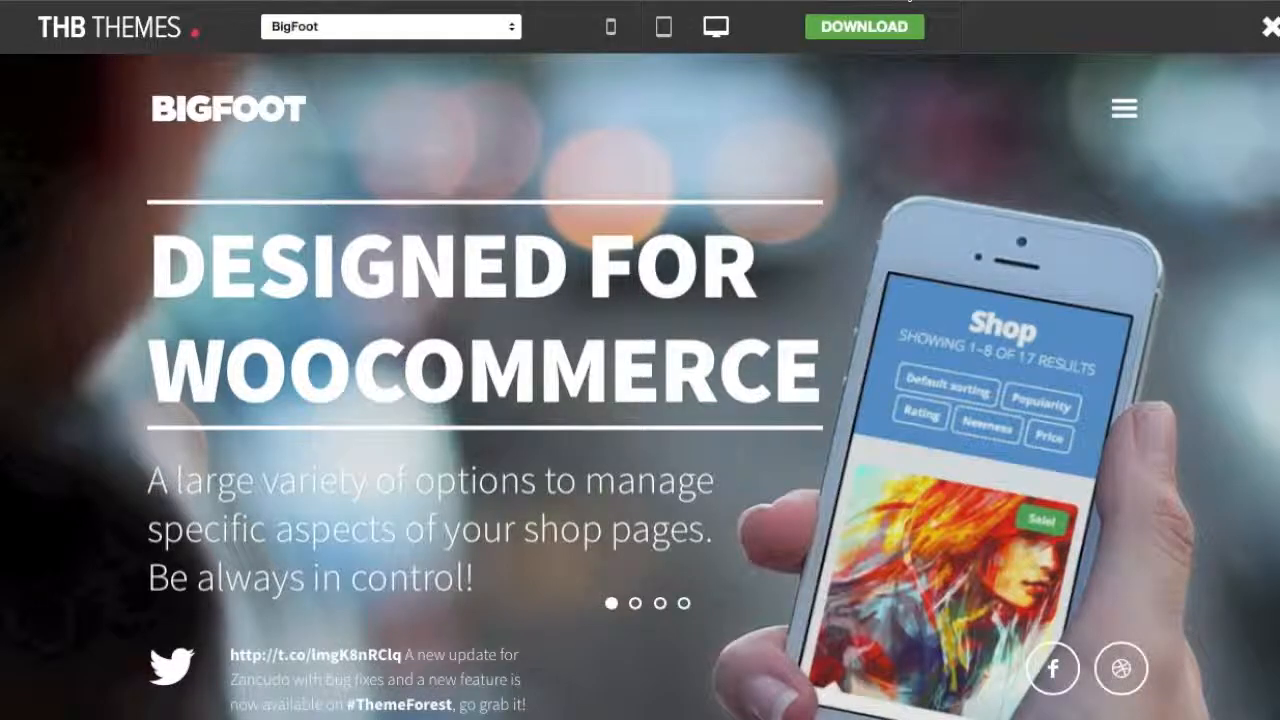
Create a page titled 'Home' with the Showcase template and publish it.
click(888, 3)
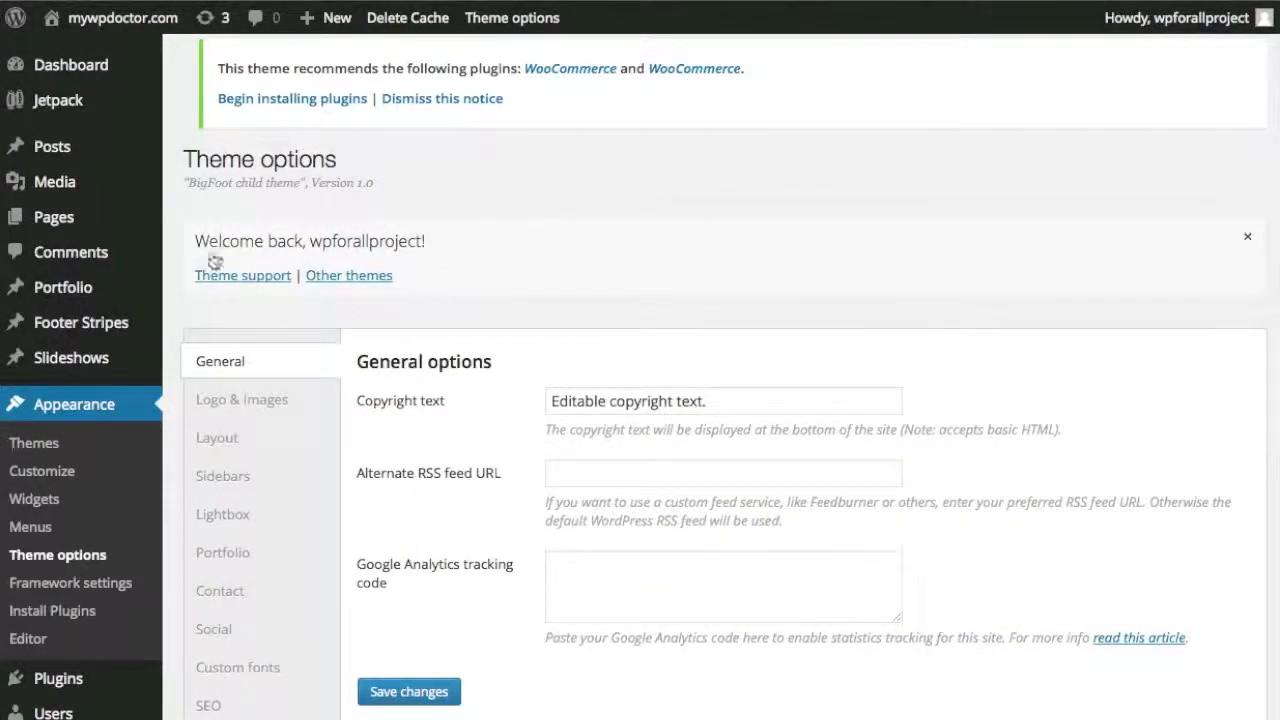
mouse_move(103, 216)
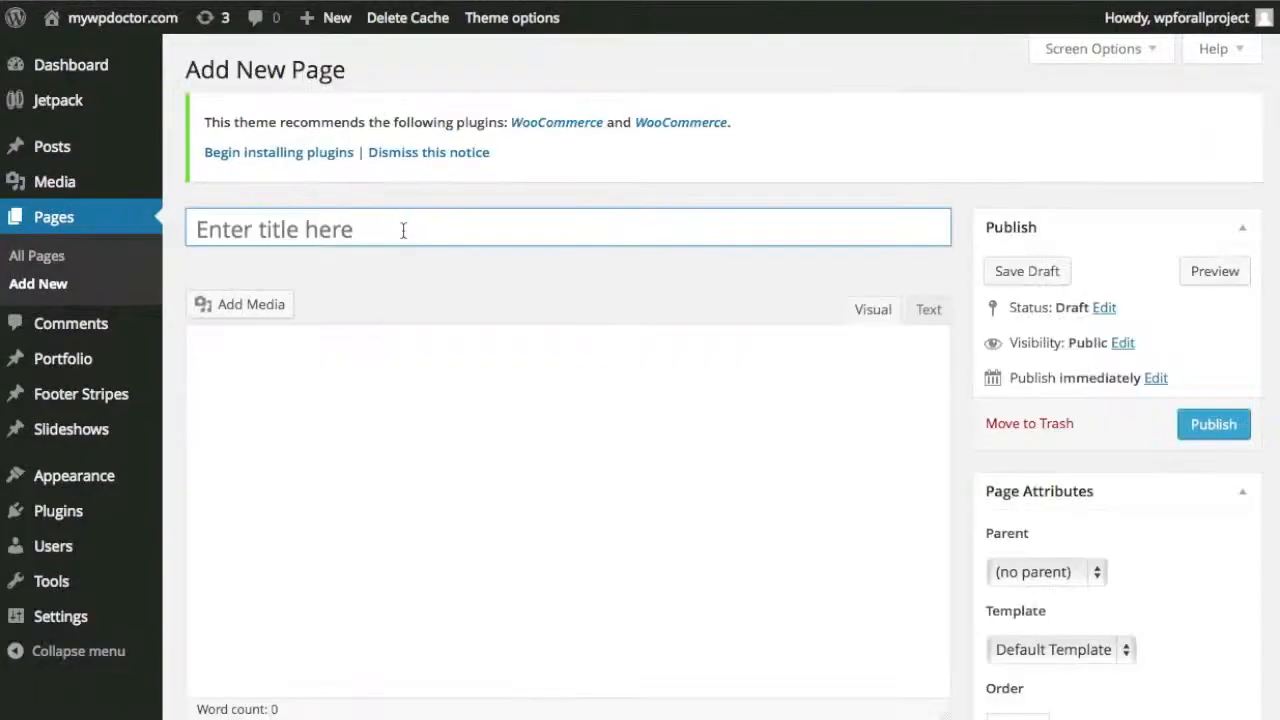
text(Home)
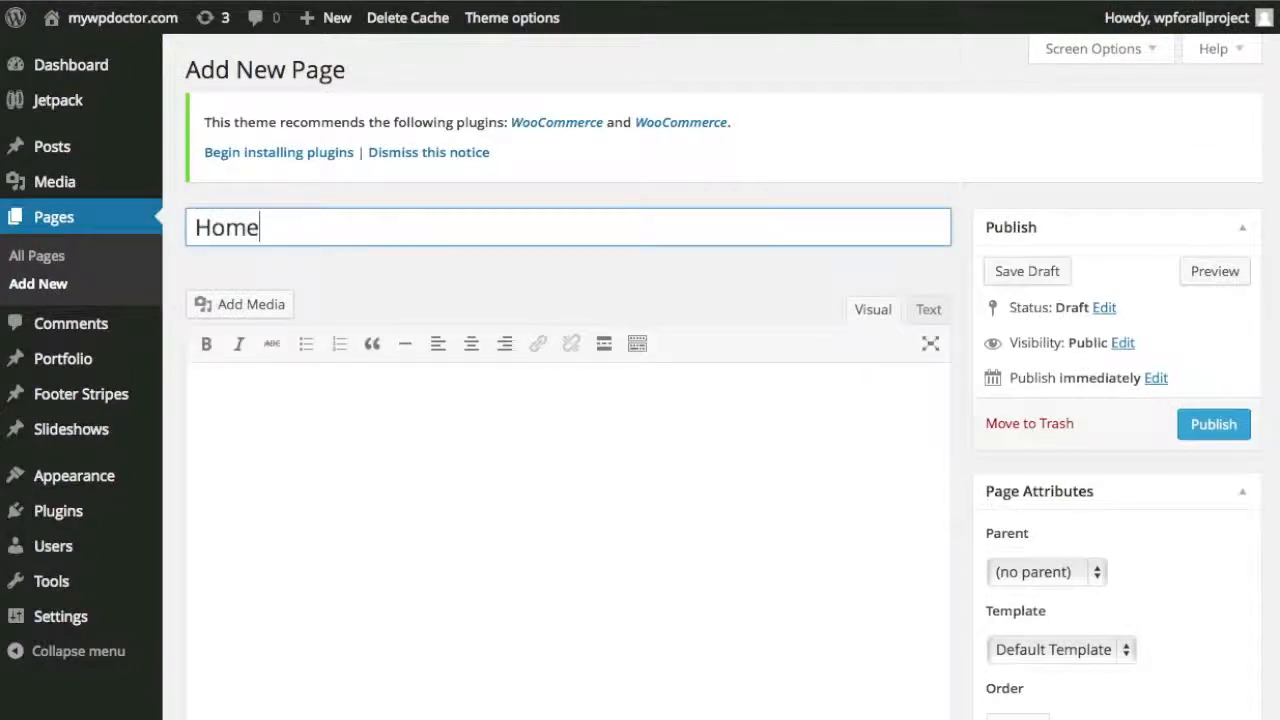
click(955, 268)
click(1112, 646)
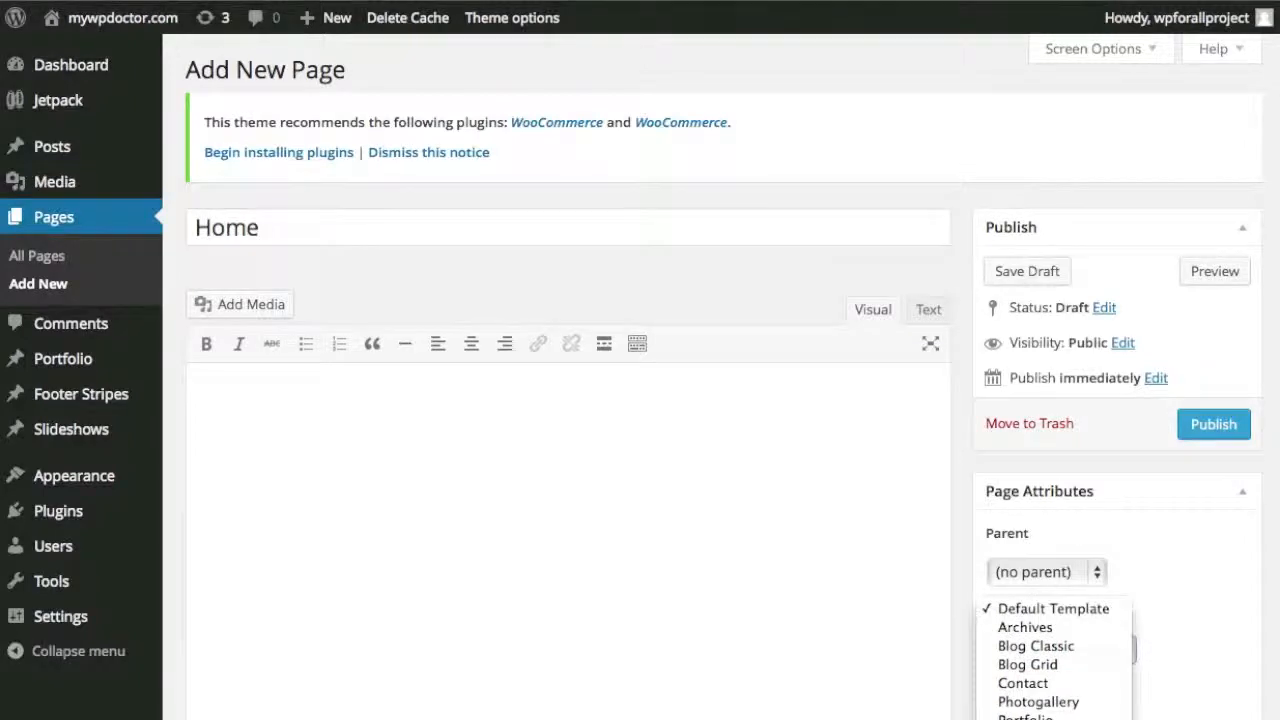
click(1050, 718)
scroll(1187, 666, down, 1)
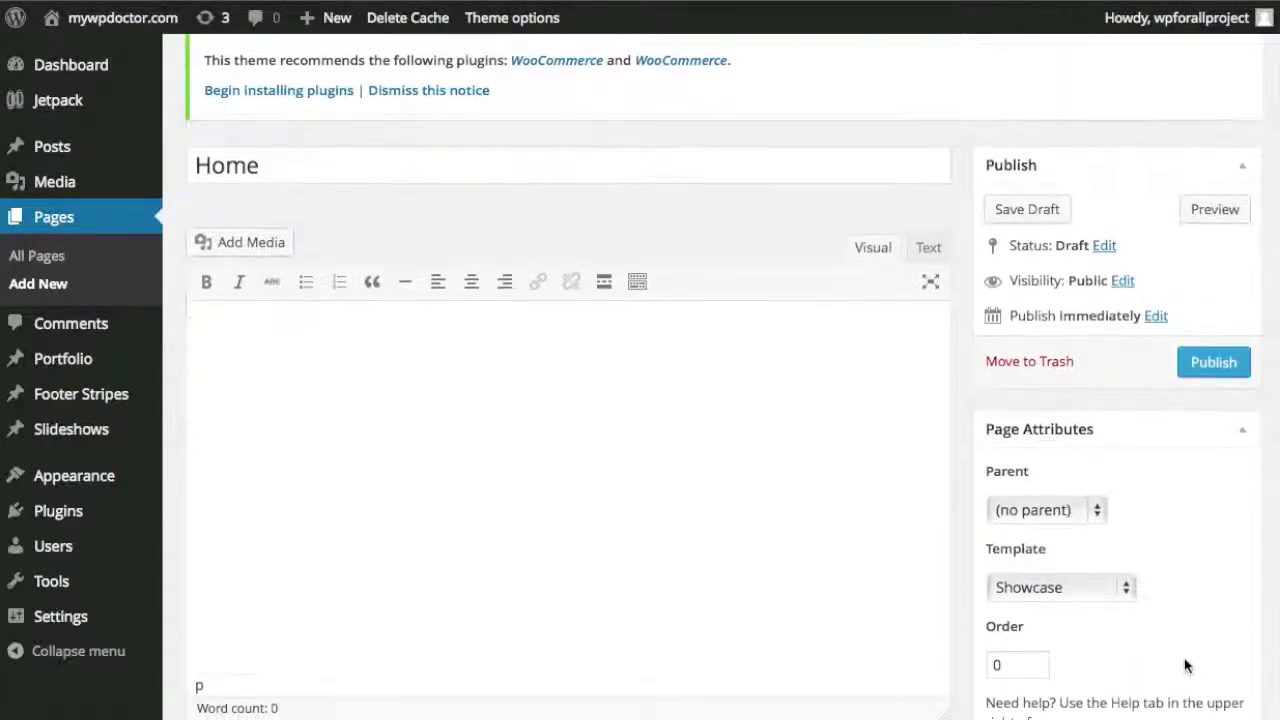
click(1113, 587)
click(1122, 587)
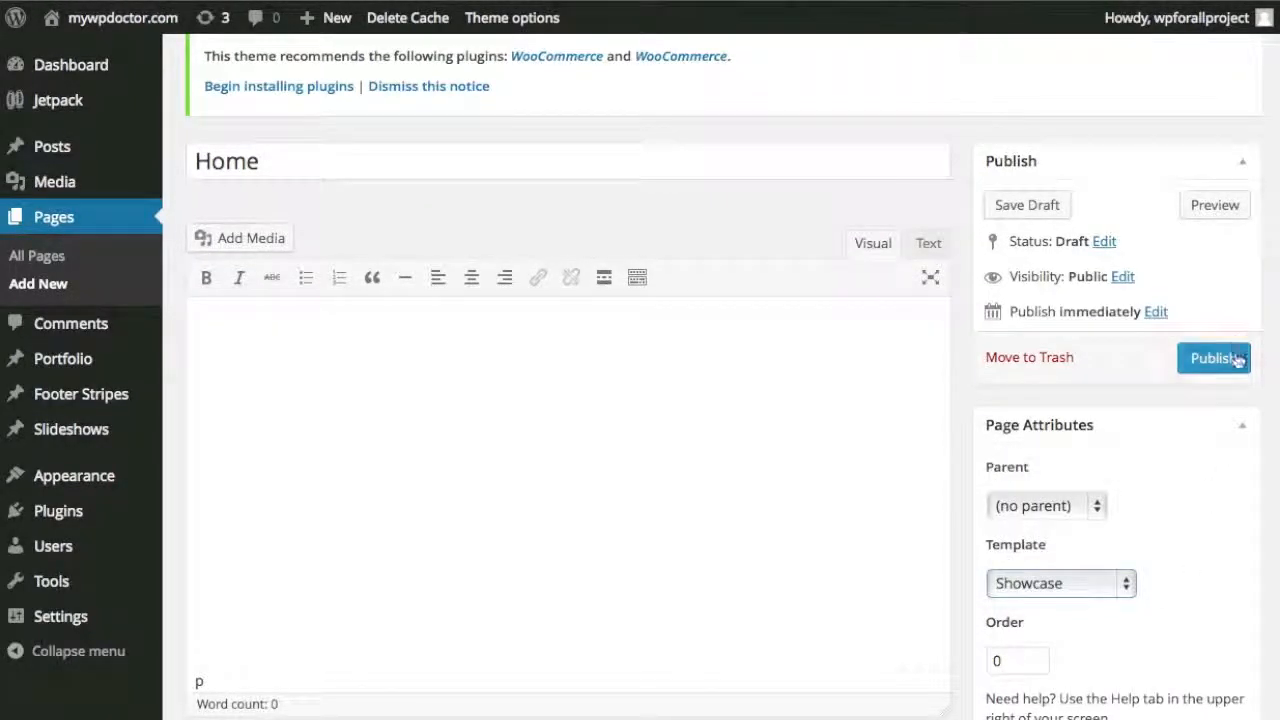
click(1230, 358)
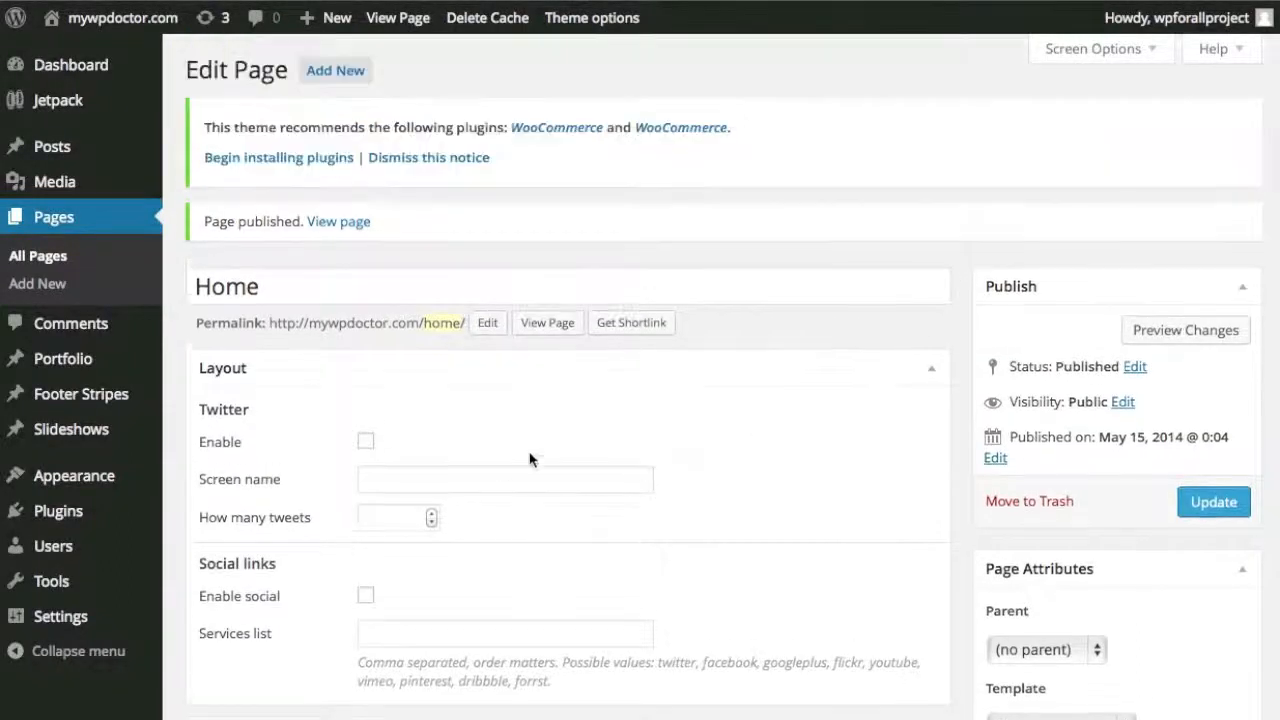
Enable the Twitter feed for wpforalltv with 1 tweet, and social links for 'twitter, facebook'.
click(366, 442)
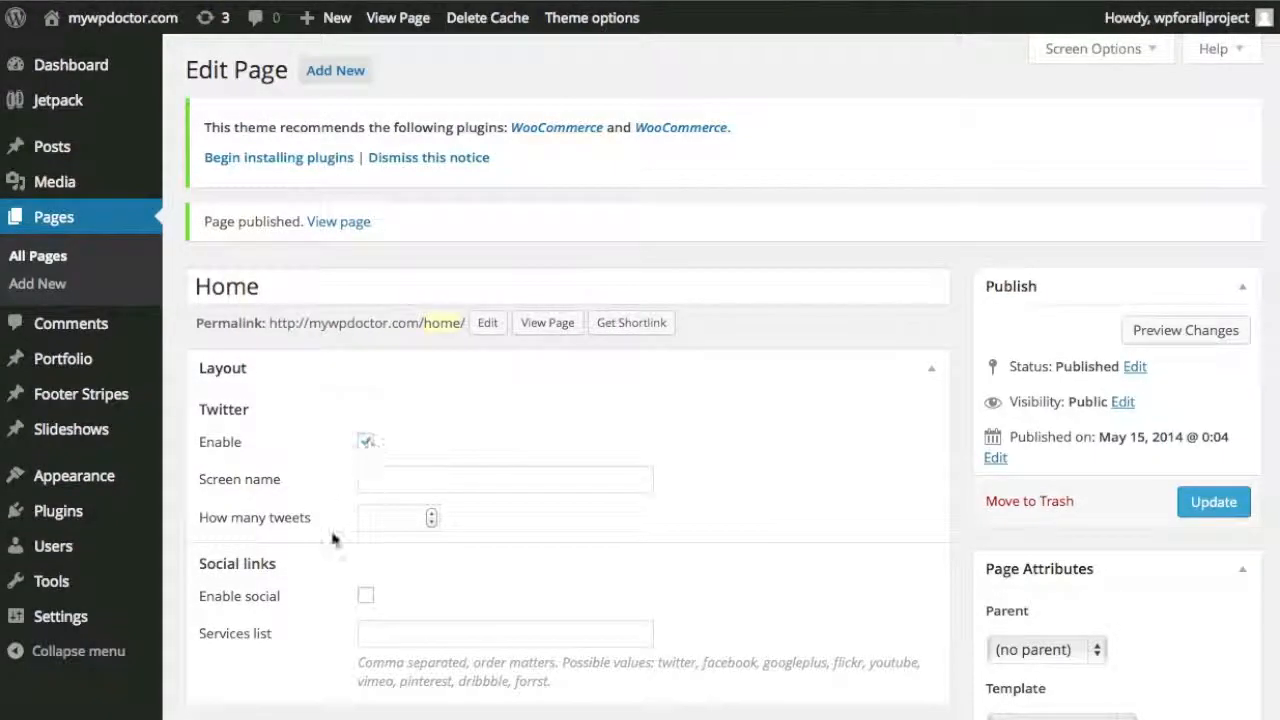
click(366, 596)
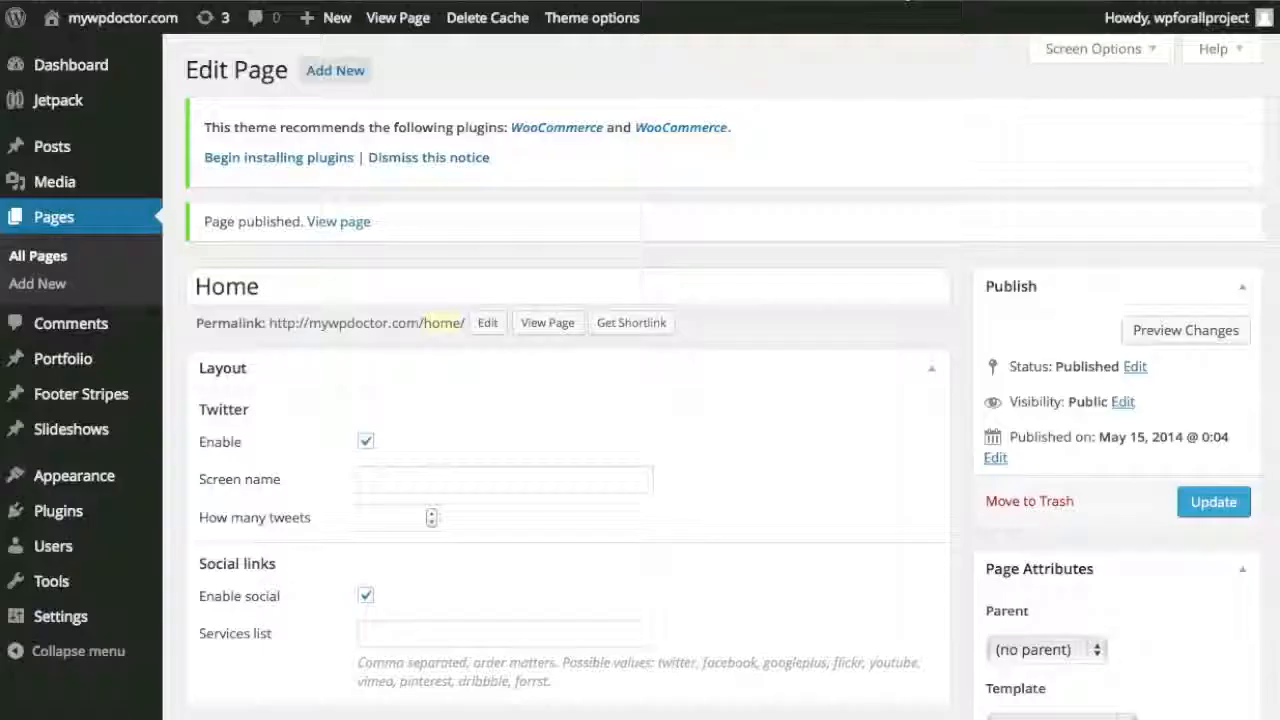
click(434, 480)
text(wpforalltv)
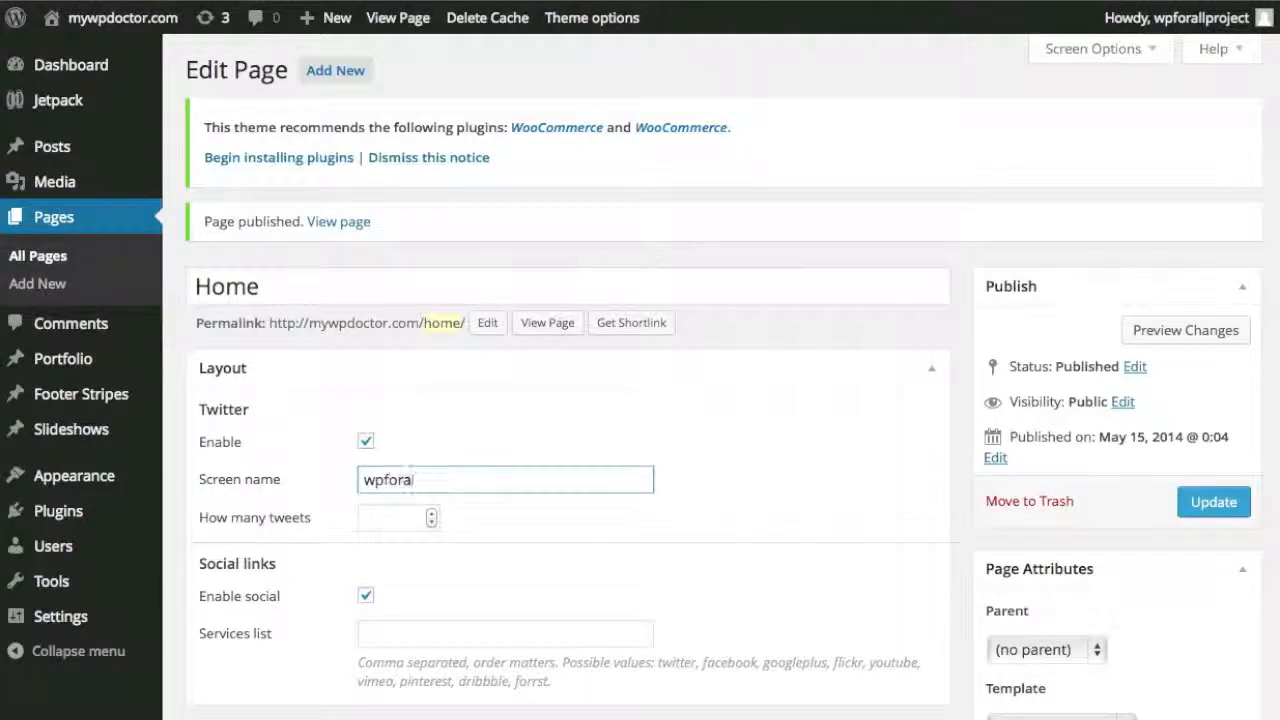
click(431, 513)
click(517, 624)
text(twitter, facebook)
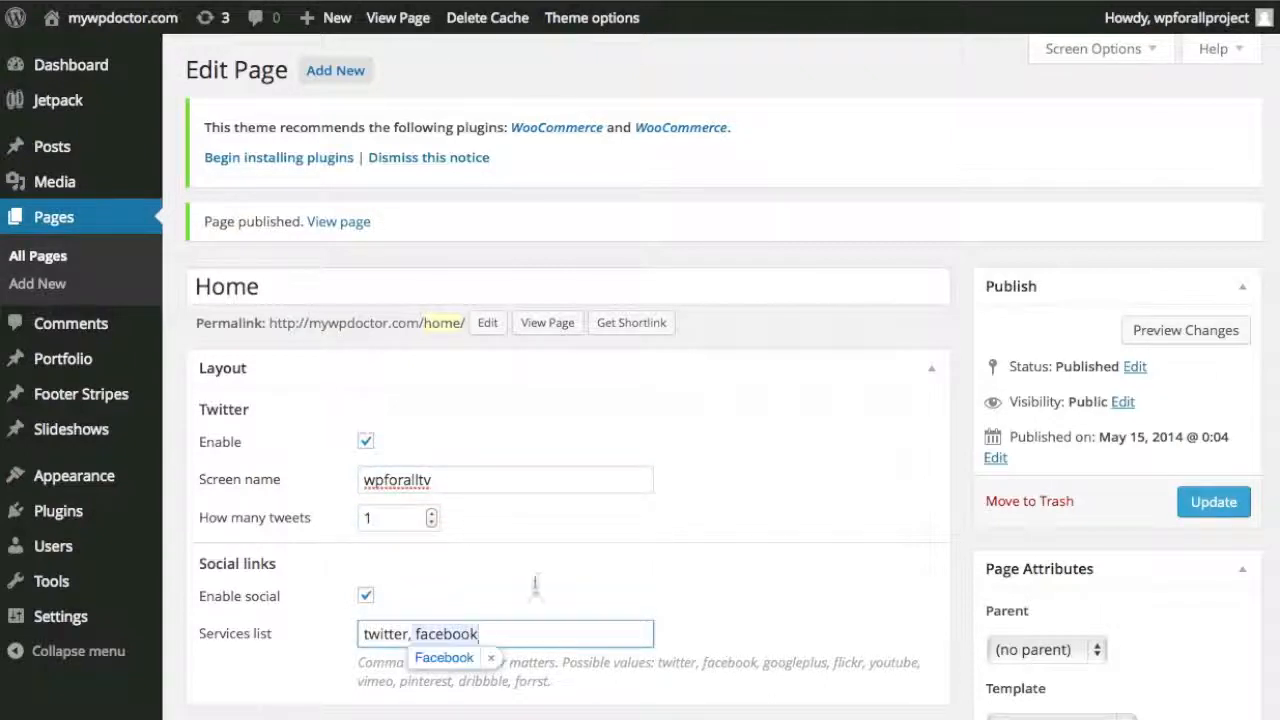
click(717, 574)
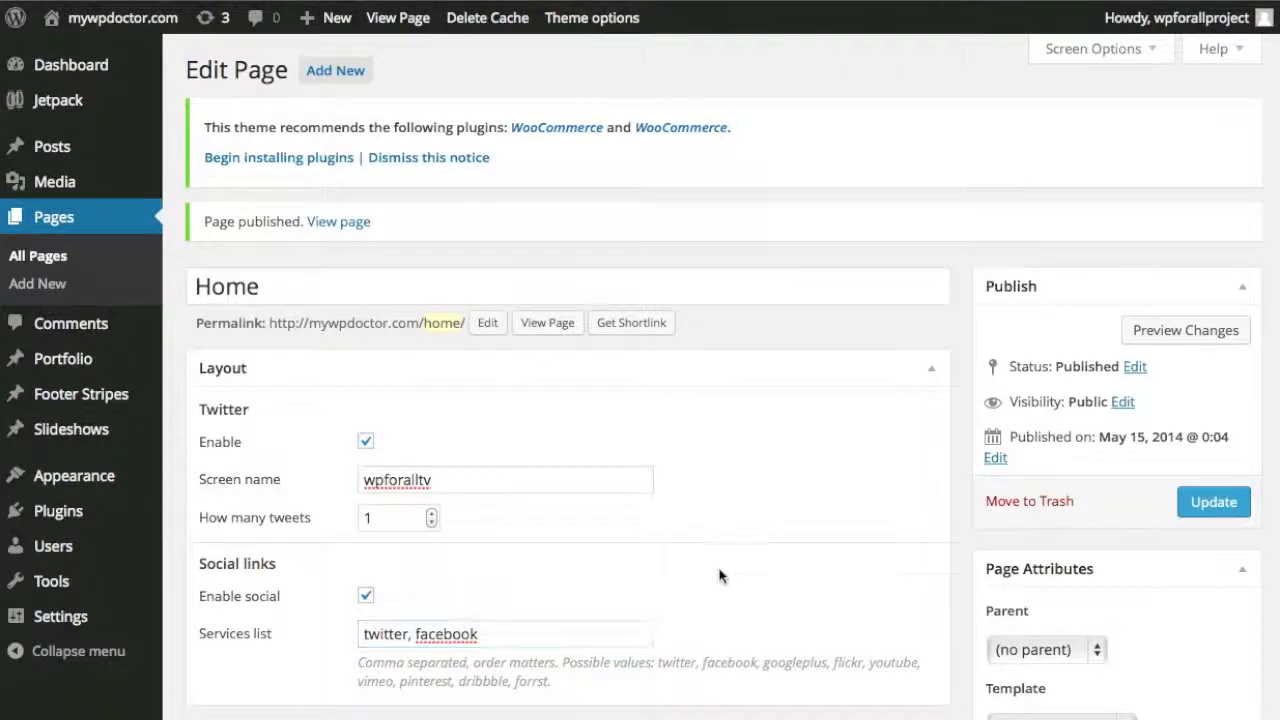
Scroll down to the page's Slides section and add a slide.
scroll(716, 560, down, 2)
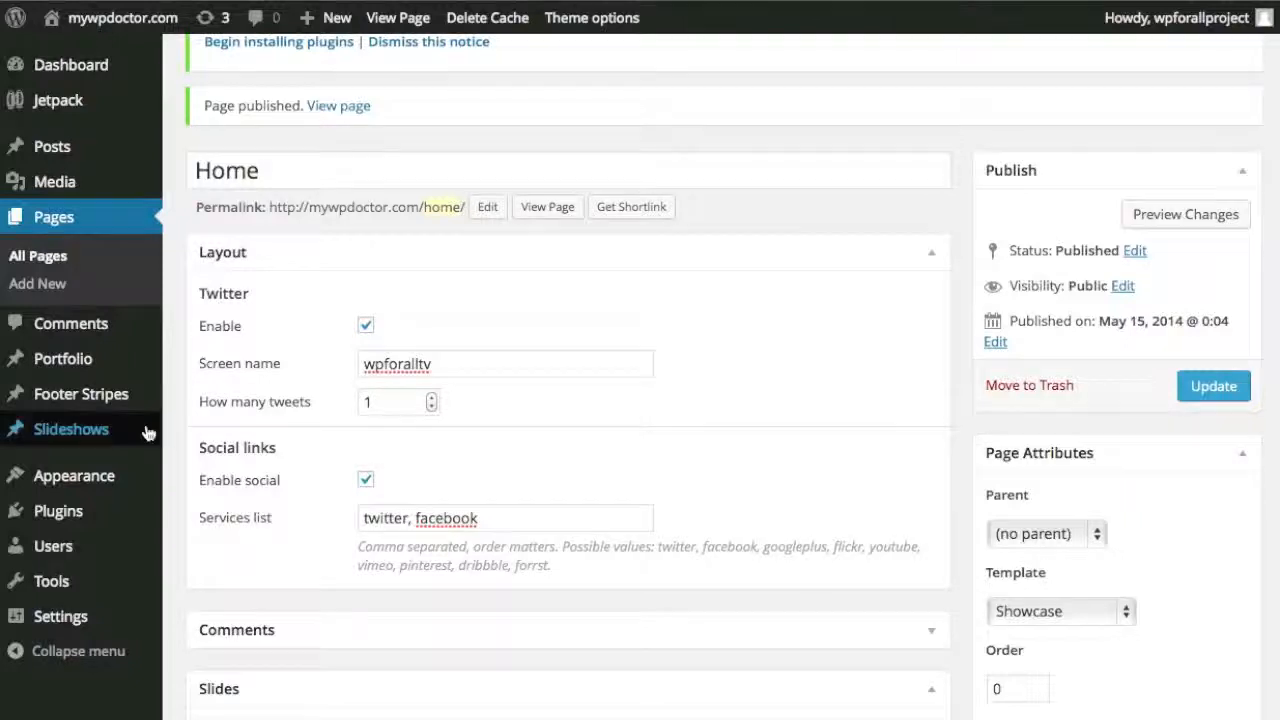
mouse_move(120, 485)
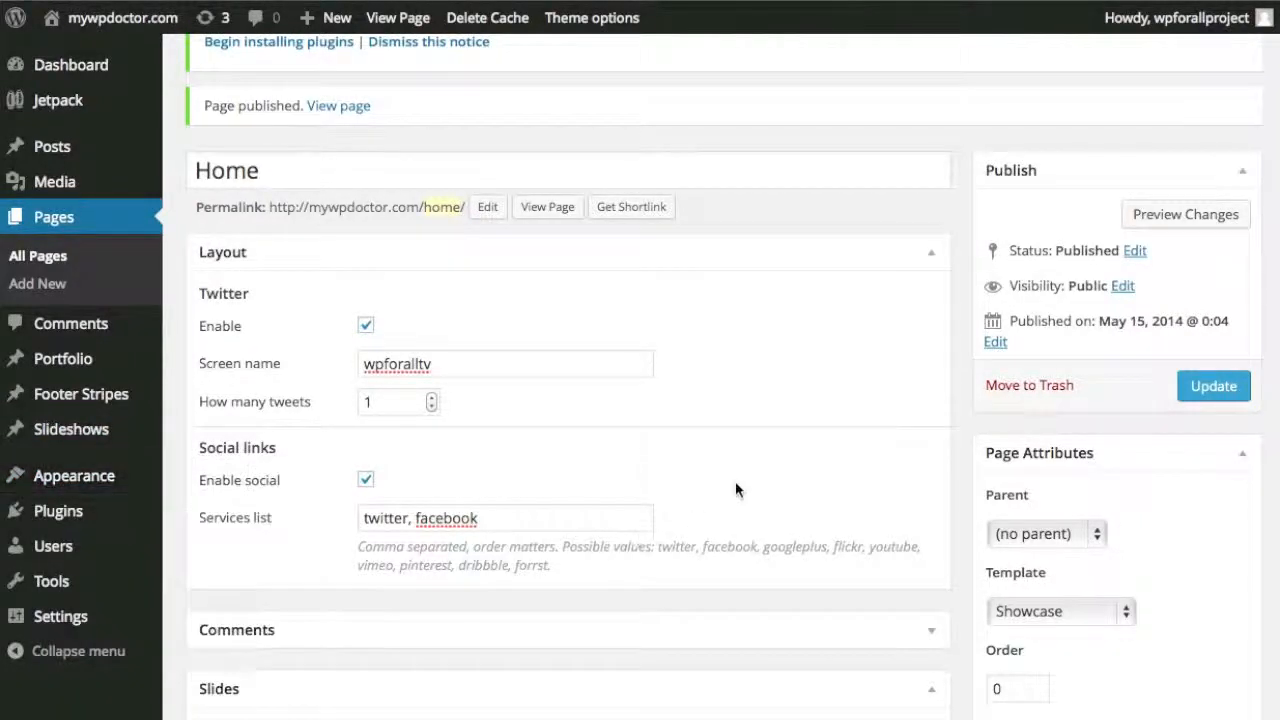
scroll(737, 479, down, 3)
scroll(738, 483, down, 1)
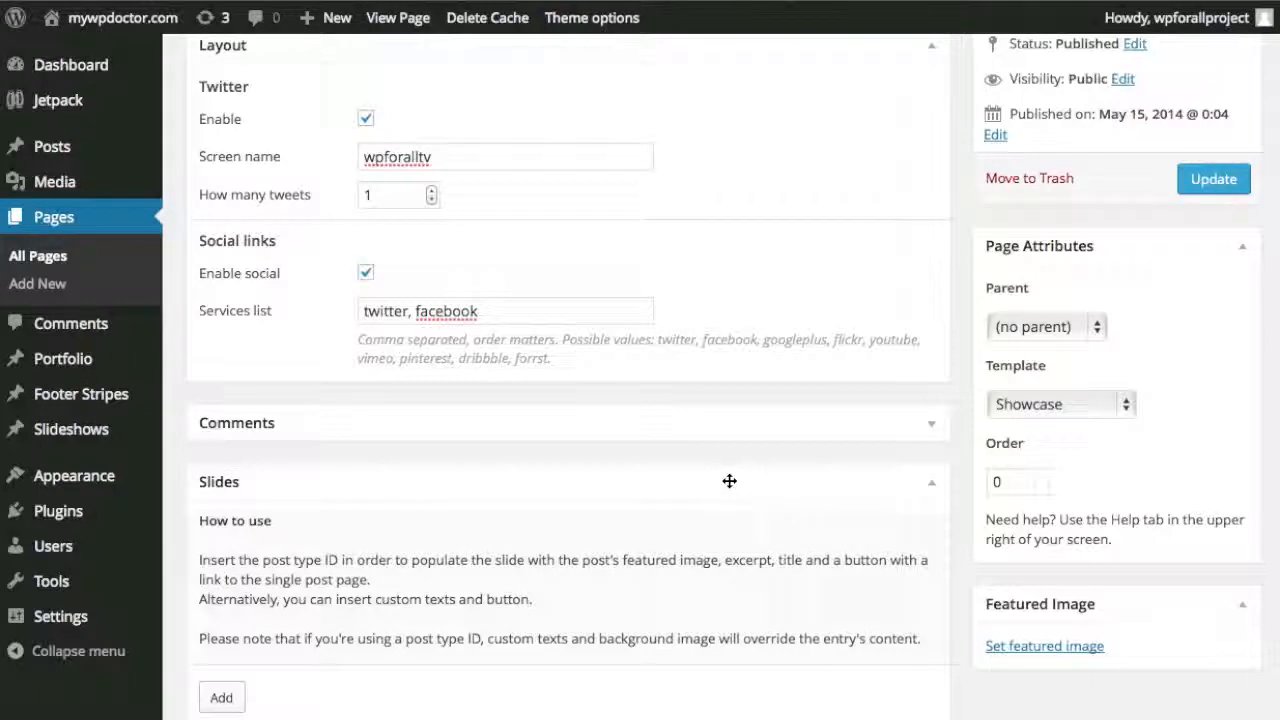
scroll(728, 483, down, 1)
click(221, 631)
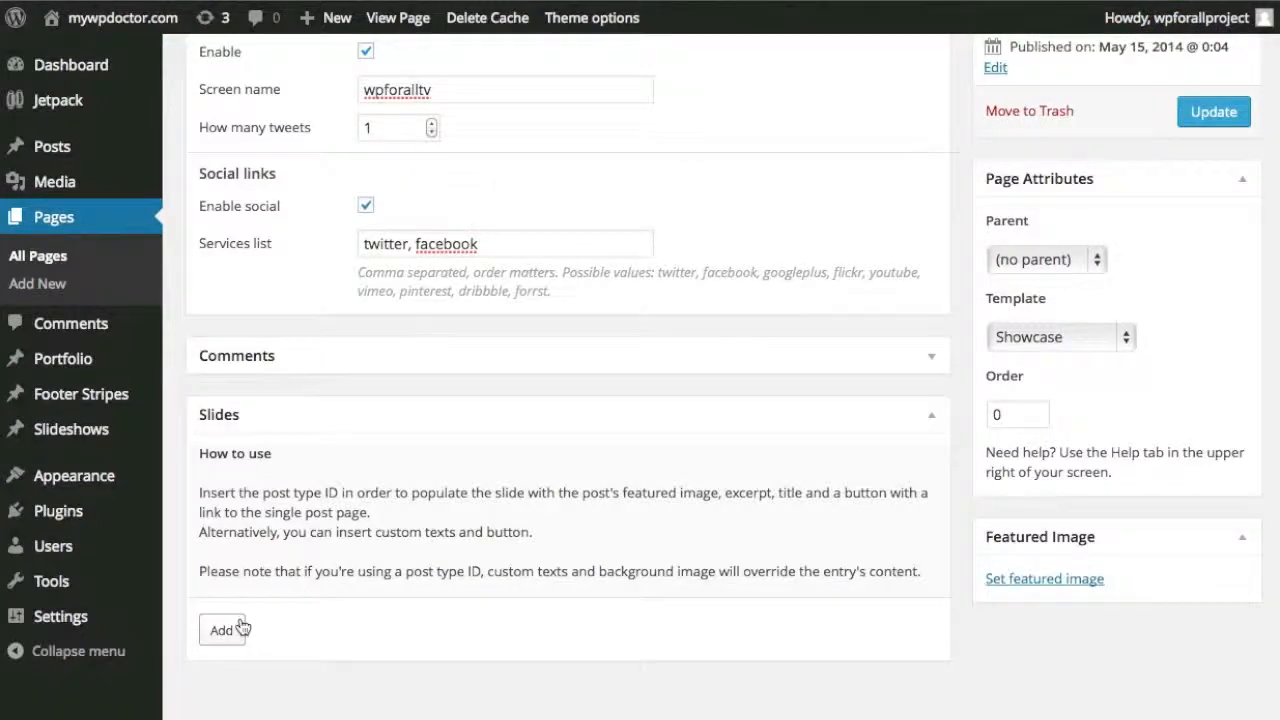
Fill the new slide with the demo's 'DESIGNED FOR WOOCOMMERCE' headline and tagline paragraph.
click(221, 630)
scroll(593, 530, down, 2)
scroll(593, 530, down, 4)
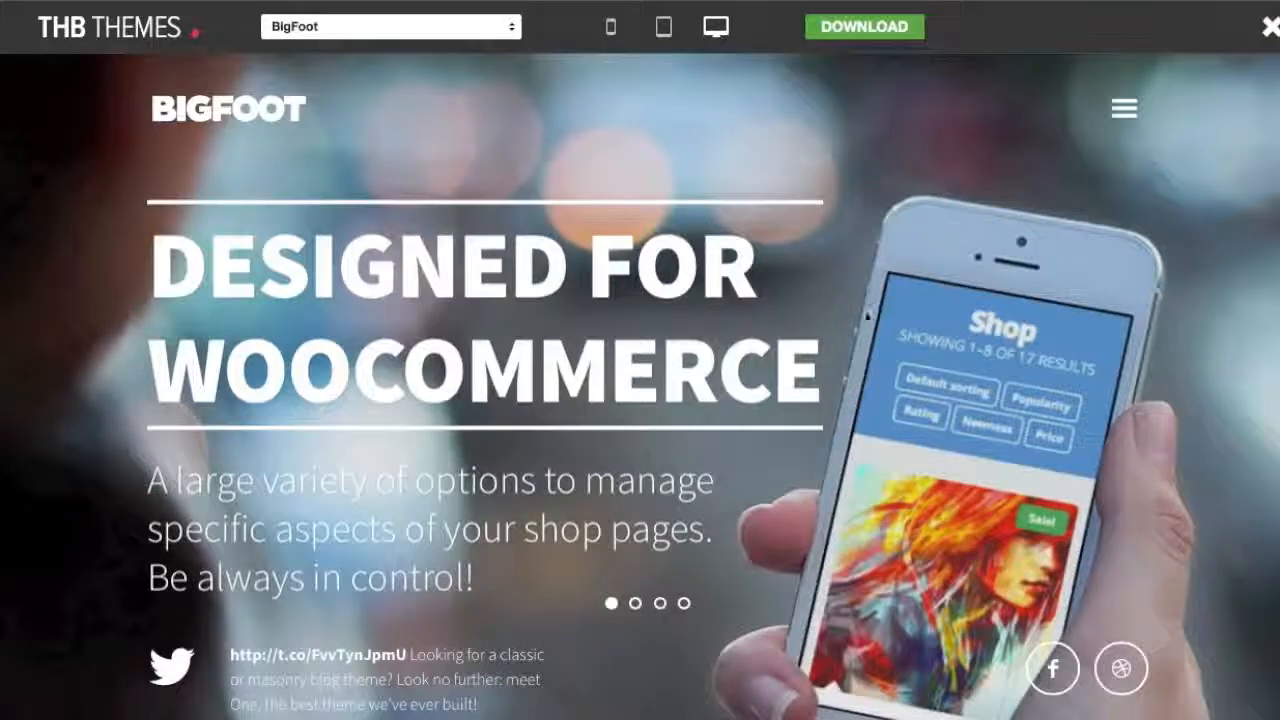
drag(822, 376, 157, 252)
key(ctrl+c)
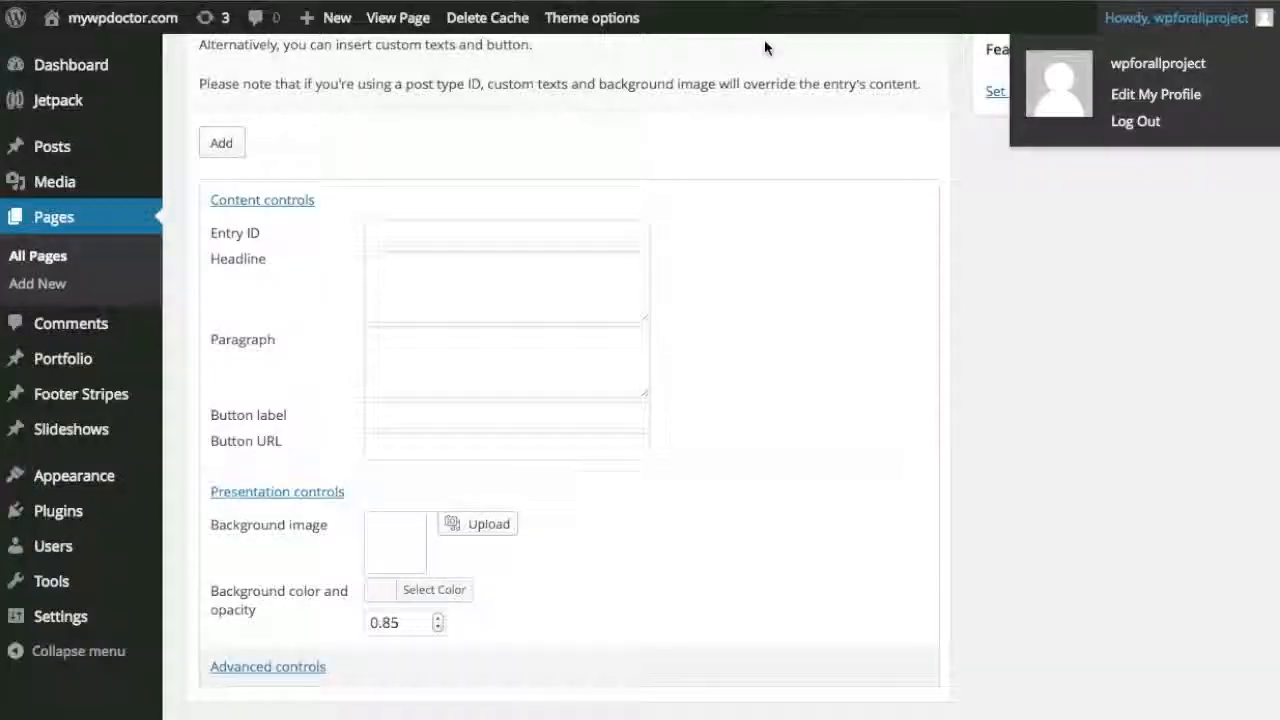
click(497, 255)
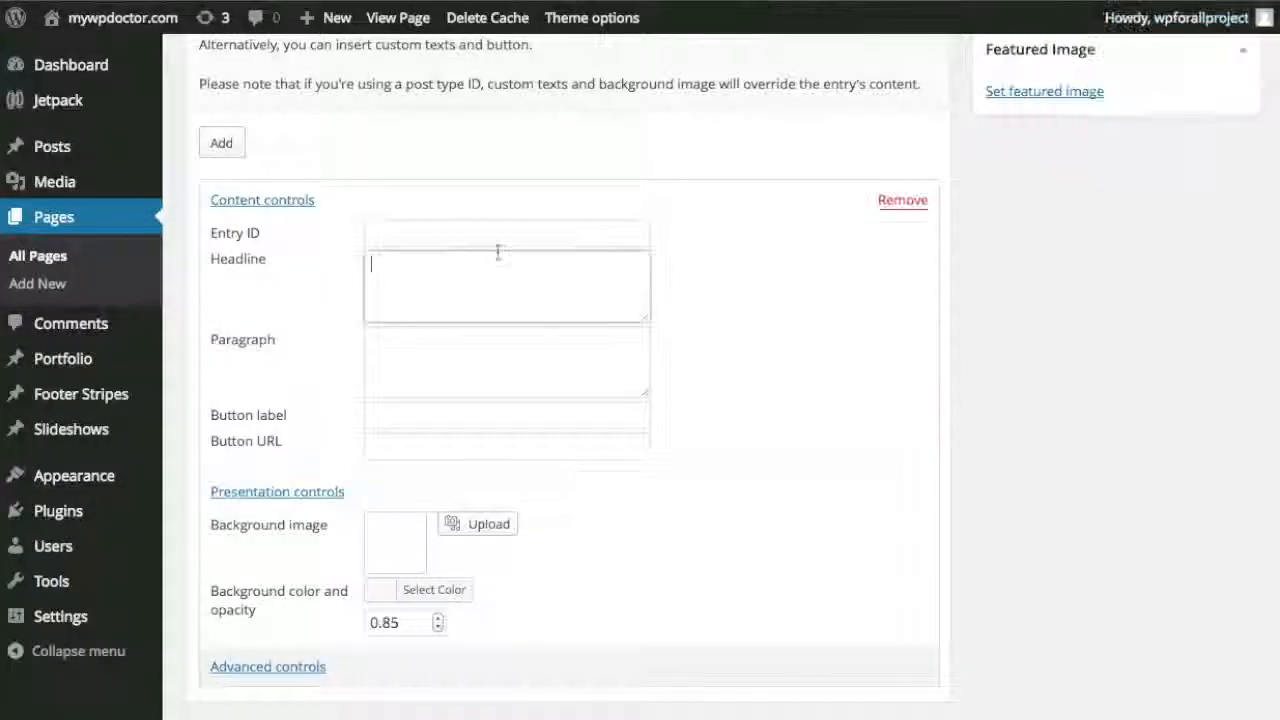
key(ctrl+v)
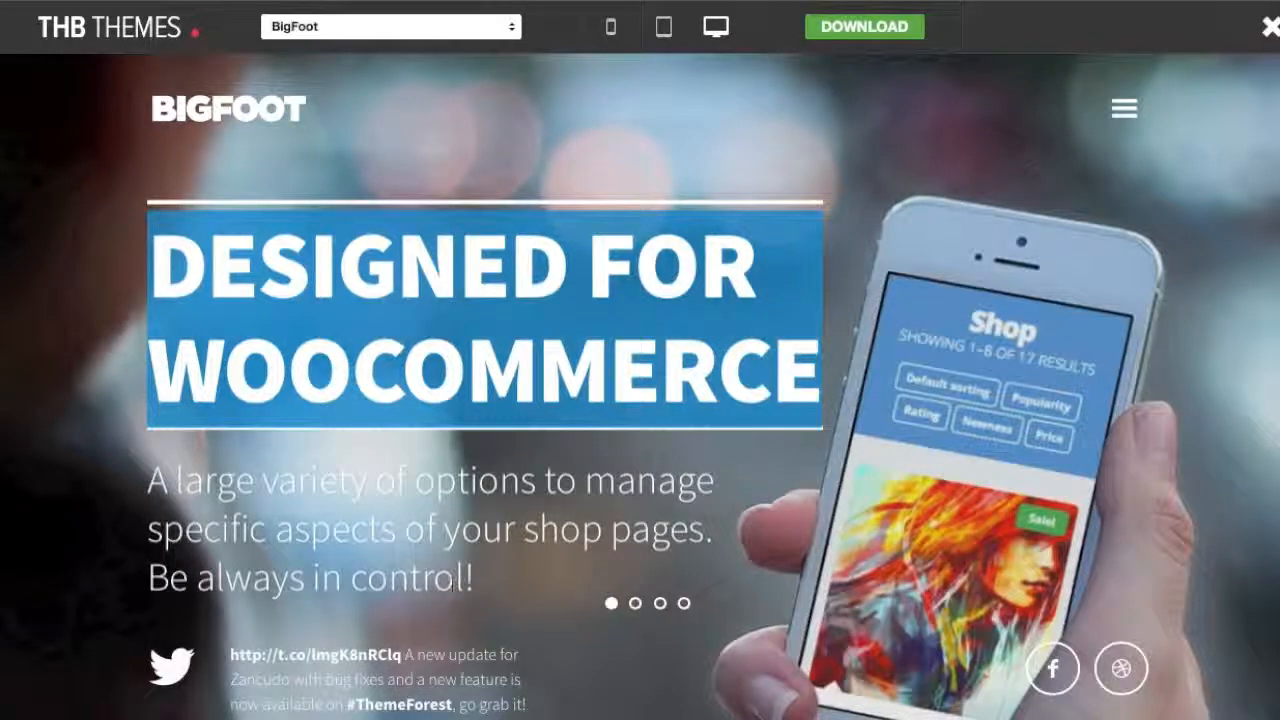
drag(474, 580, 148, 478)
key(ctrl+c)
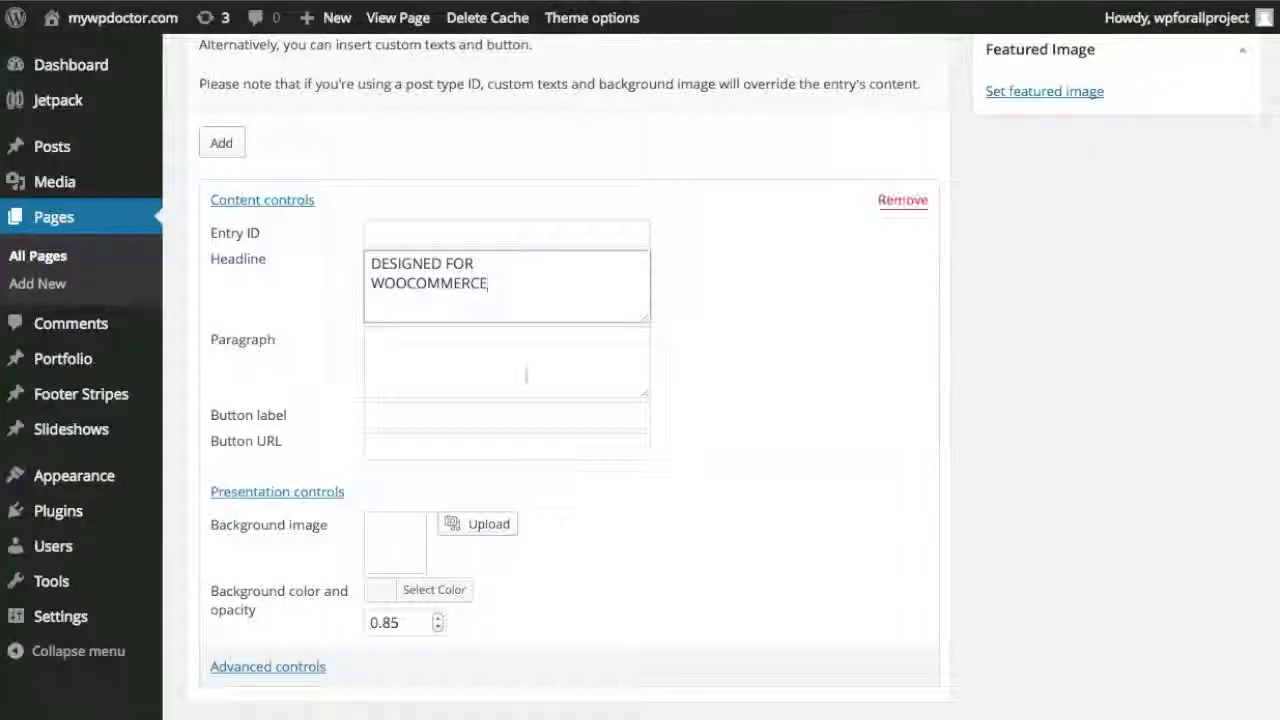
click(510, 350)
key(ctrl+v)
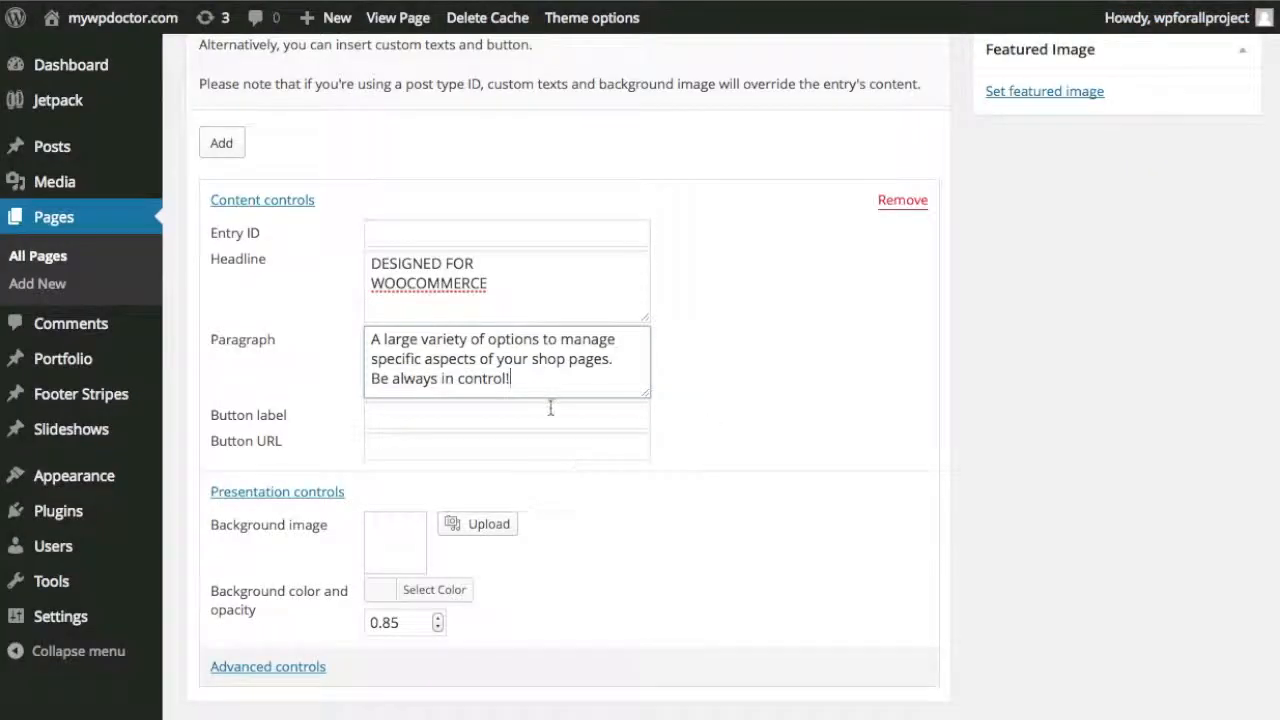
Set bigfoot-5.jpg as the slide's background image and update the Home page.
click(549, 410)
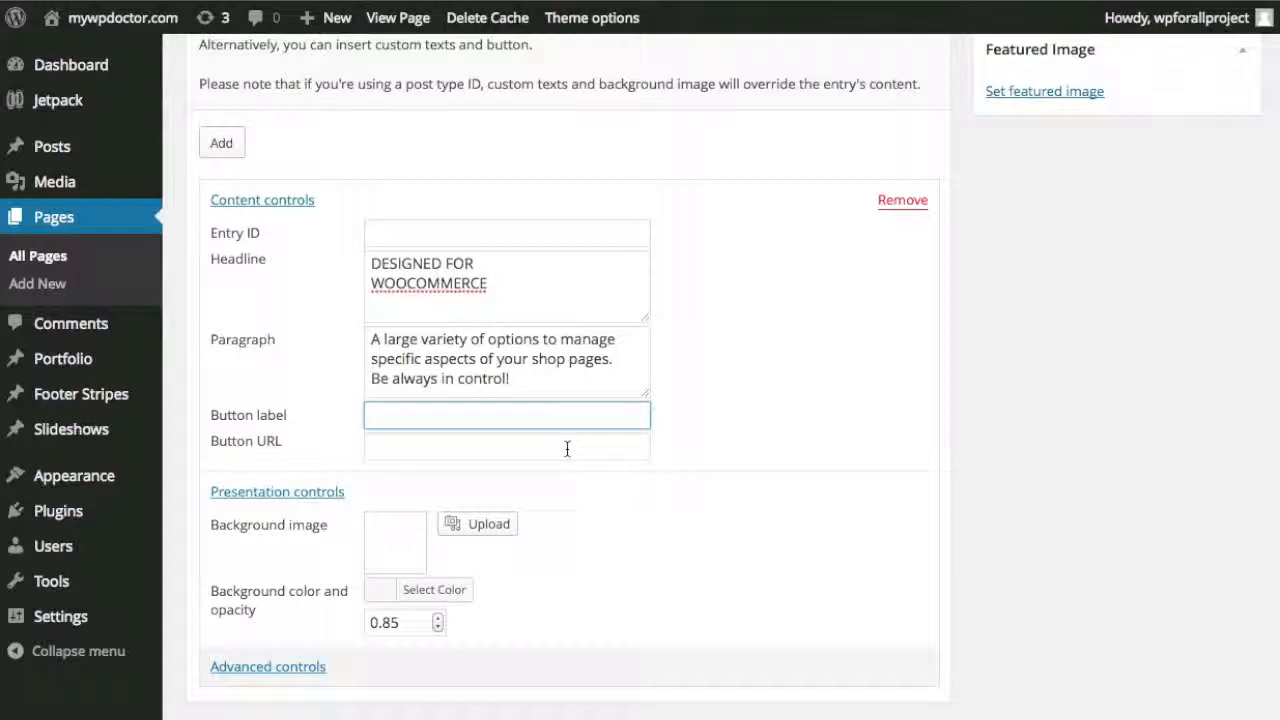
click(480, 529)
drag(1272, 440, 609, 337)
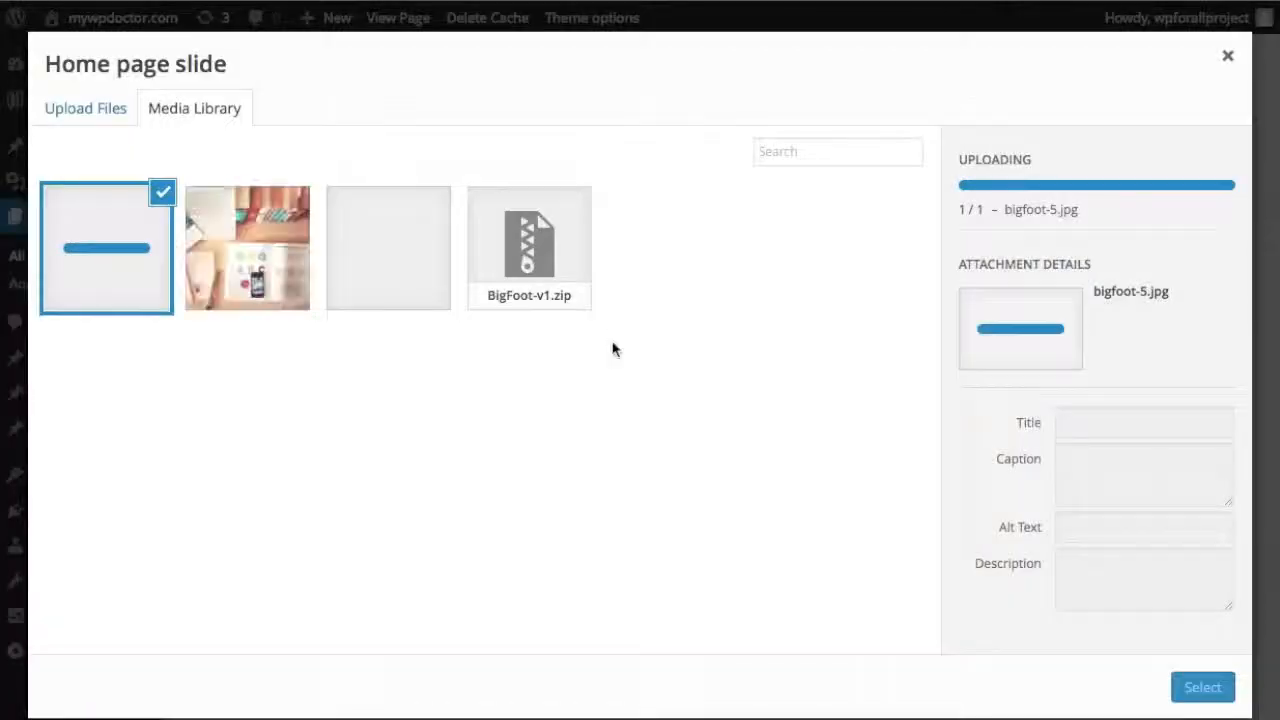
click(1192, 699)
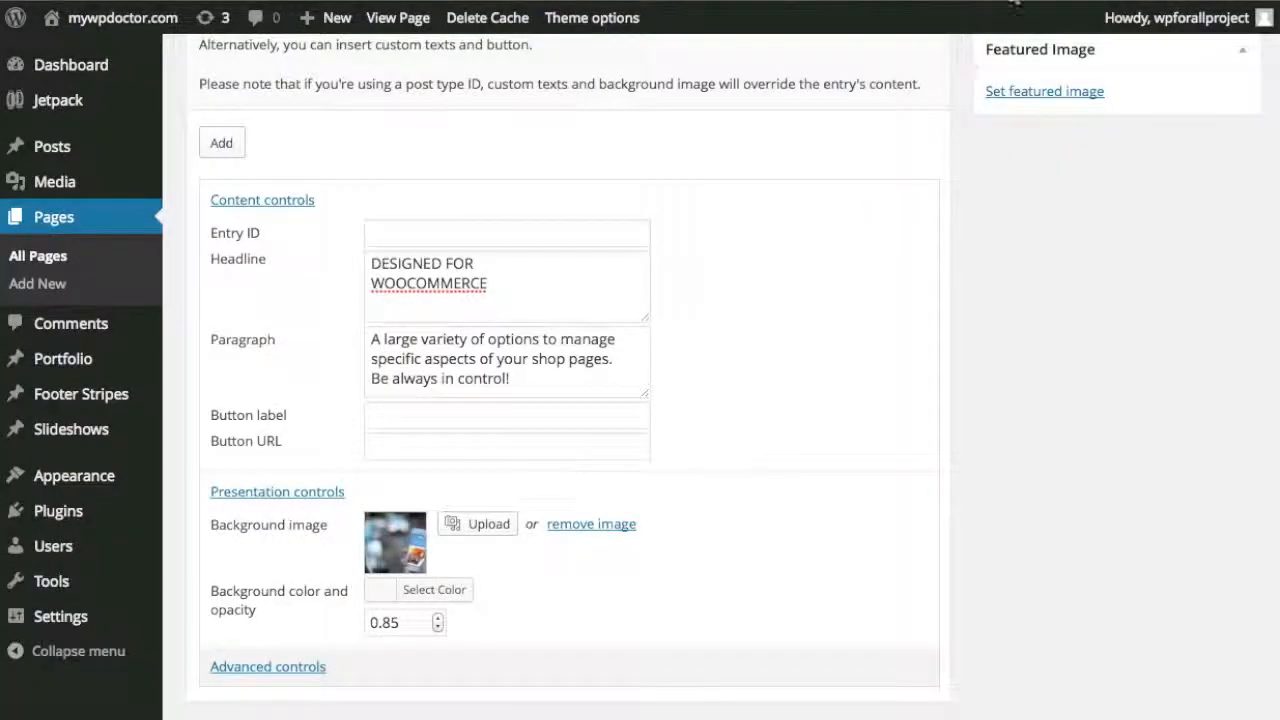
scroll(1006, 297, up, 15)
click(1215, 500)
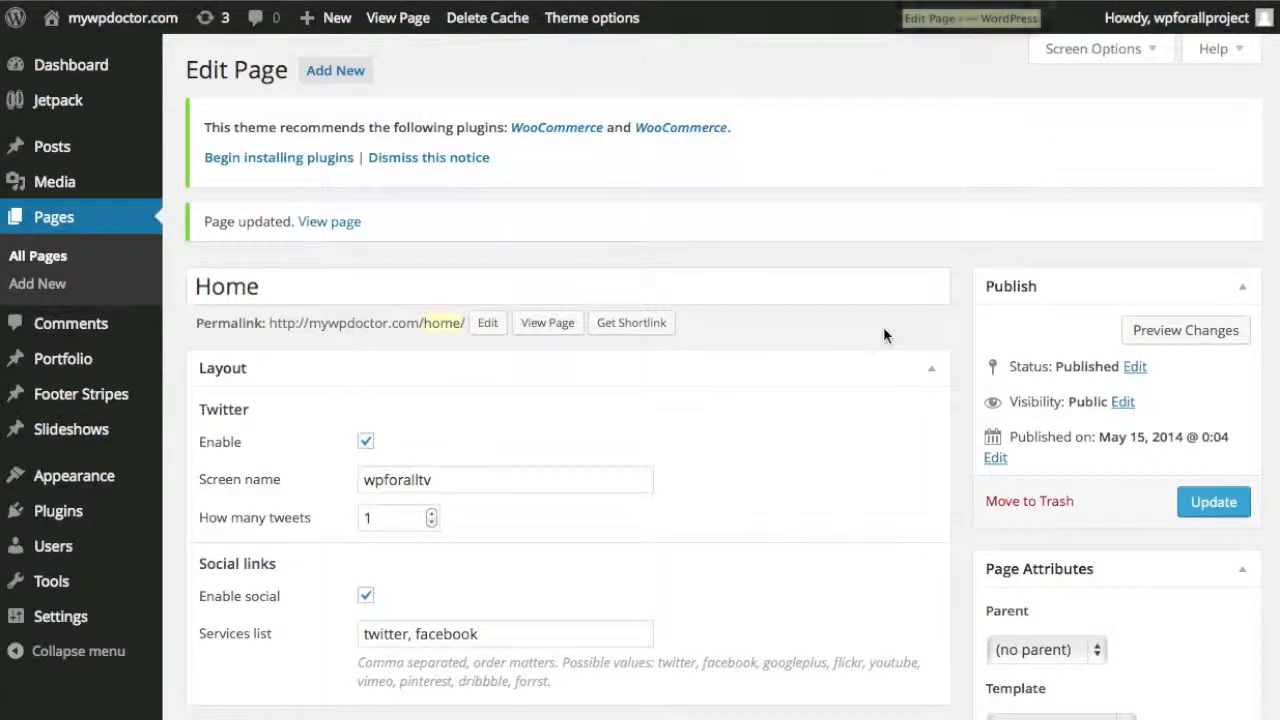
Open the Home page via View Page in a new tab and compare it with the BigFoot demo.
right_click(569, 326)
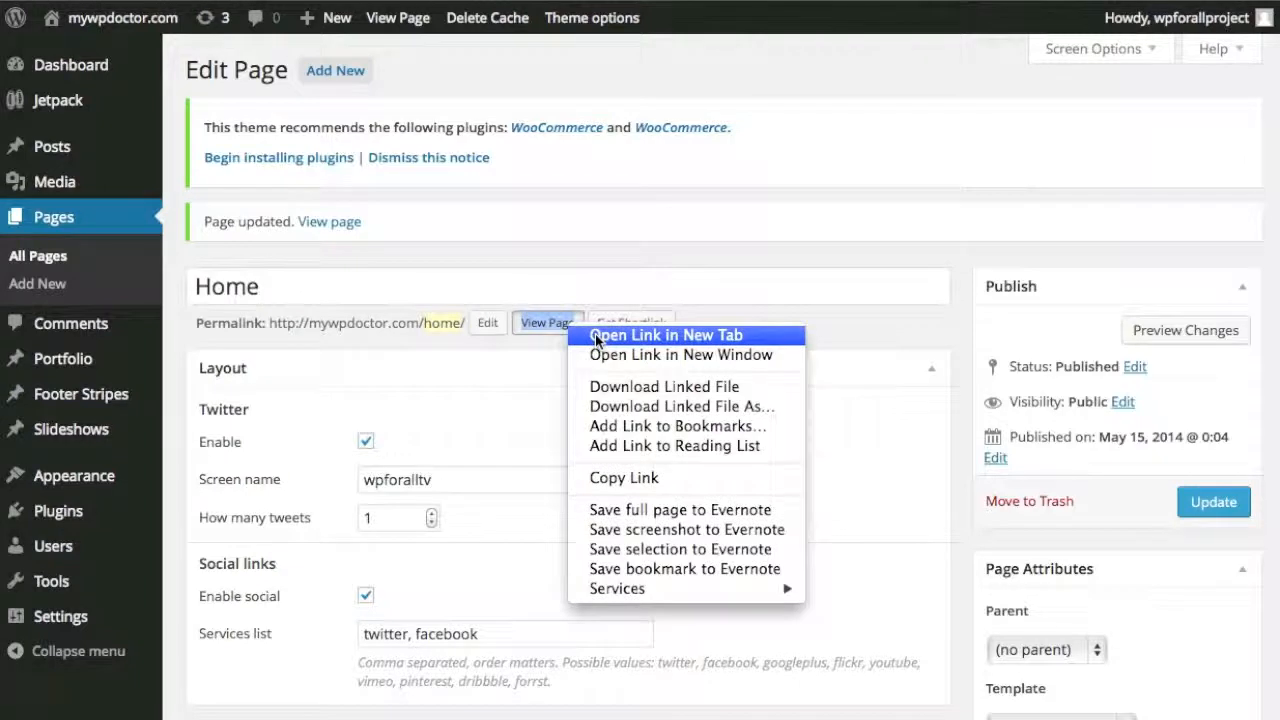
click(595, 334)
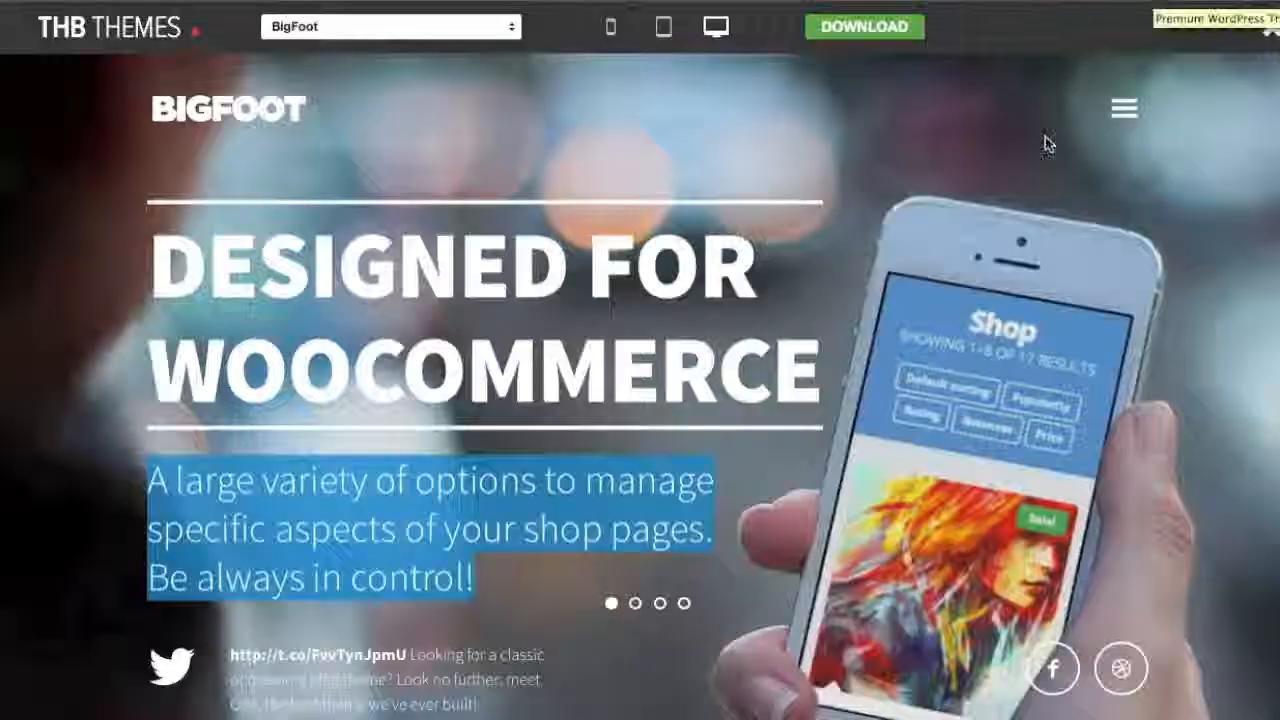
click(907, 274)
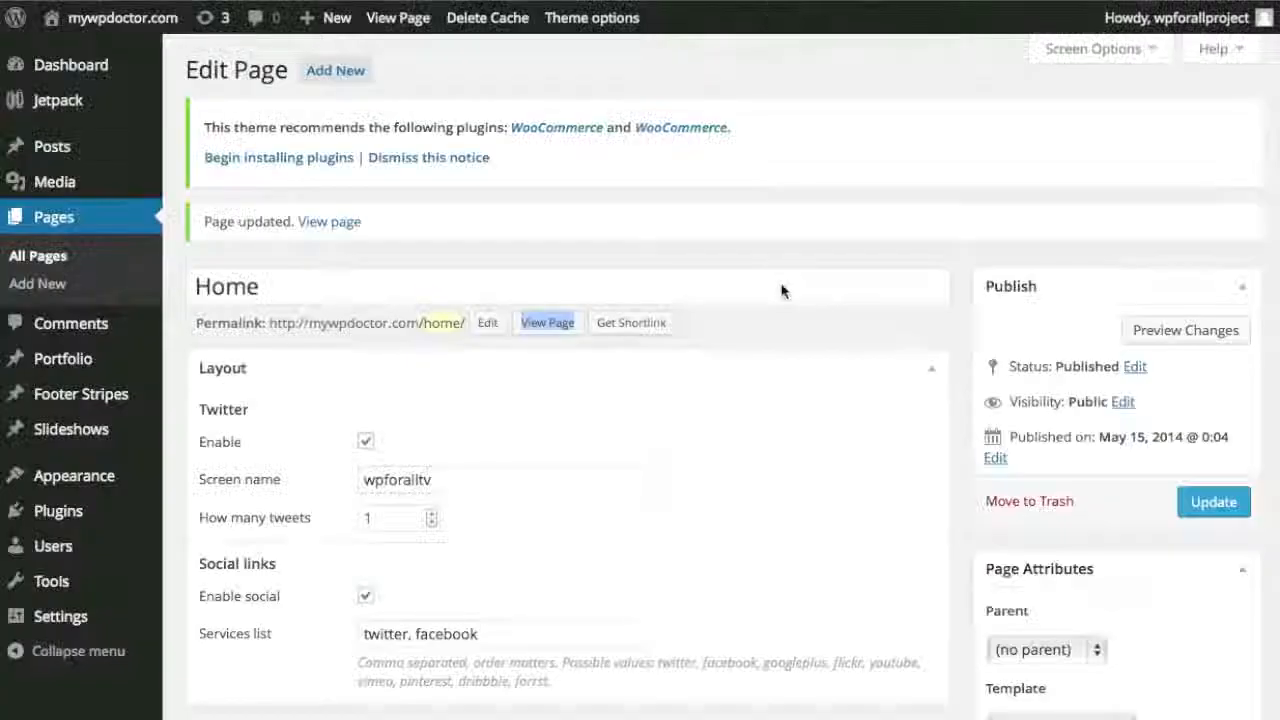
Change the slide's background colour to white, its opacity from 0.85 to .1, and update the page.
scroll(806, 417, down, 10)
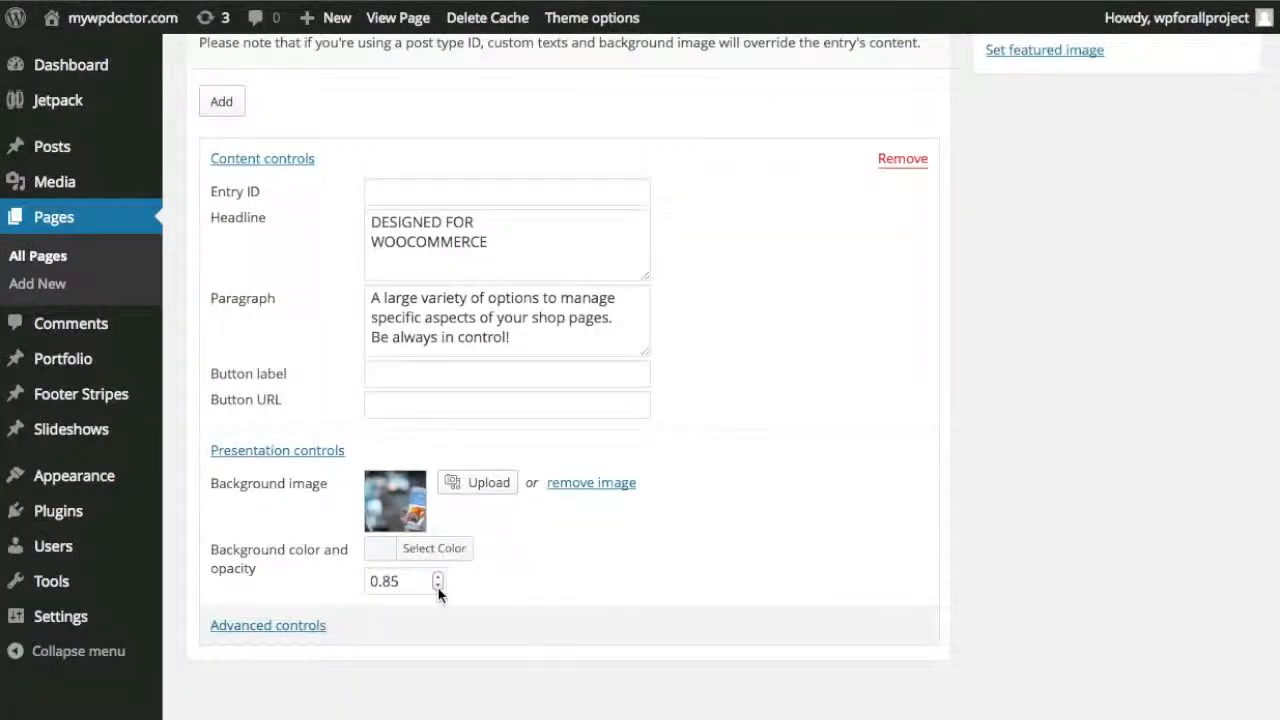
click(383, 558)
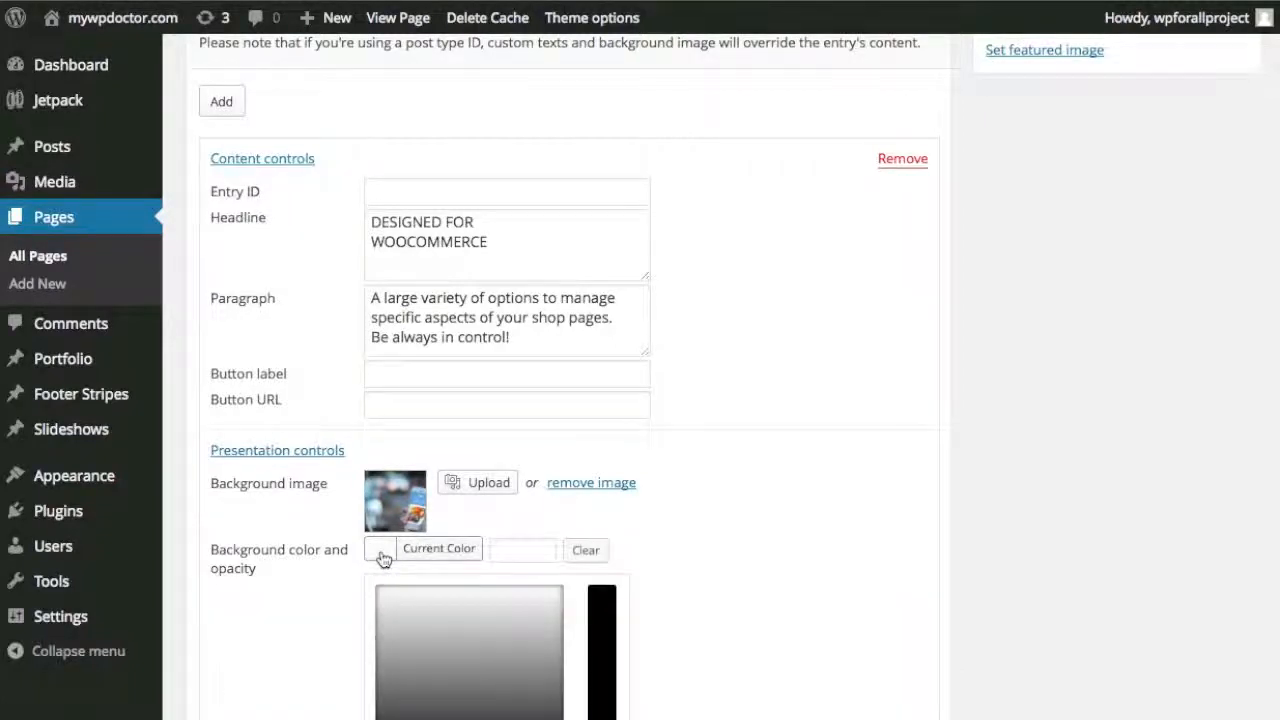
scroll(689, 543, down, 1)
scroll(668, 571, down, 1)
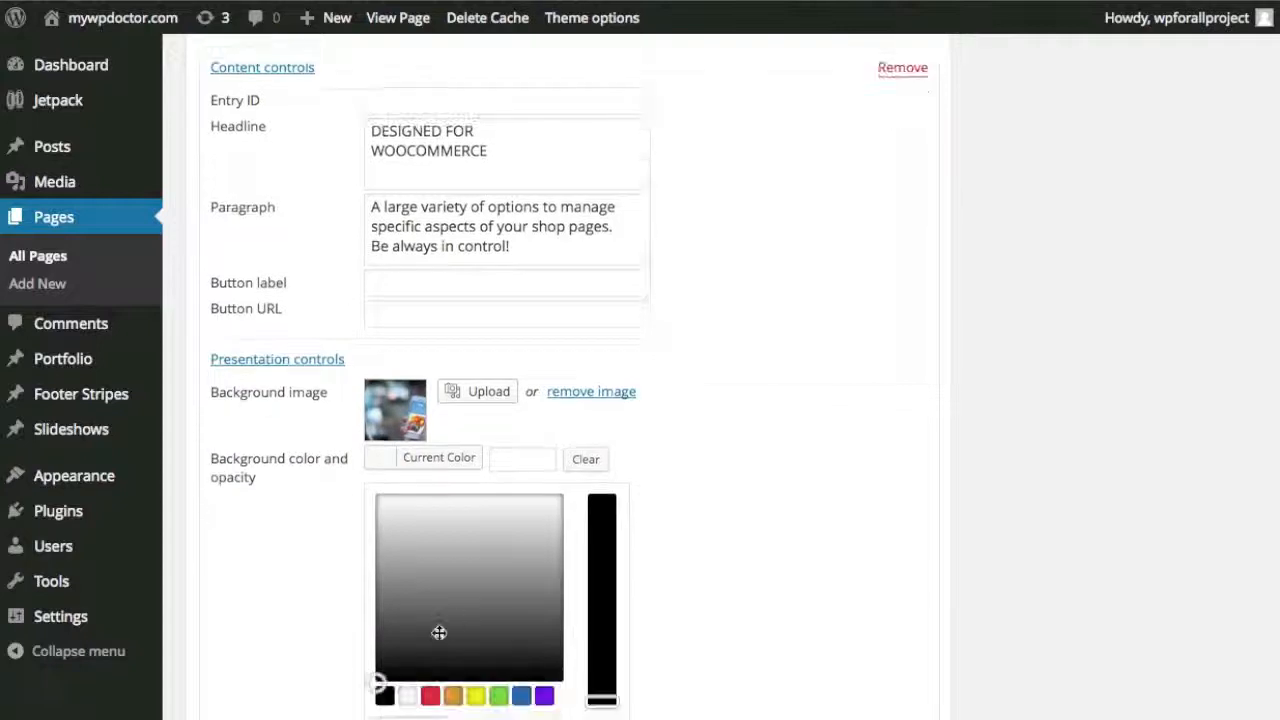
click(408, 695)
click(723, 467)
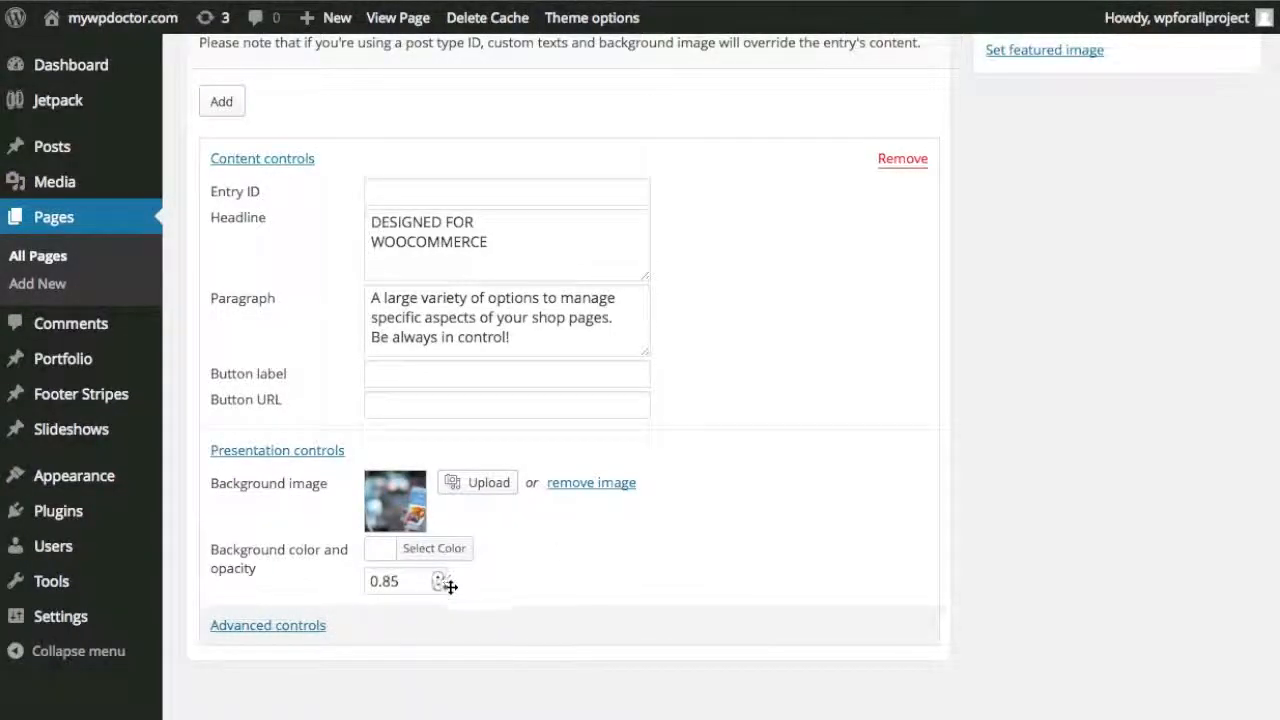
double_click(408, 581)
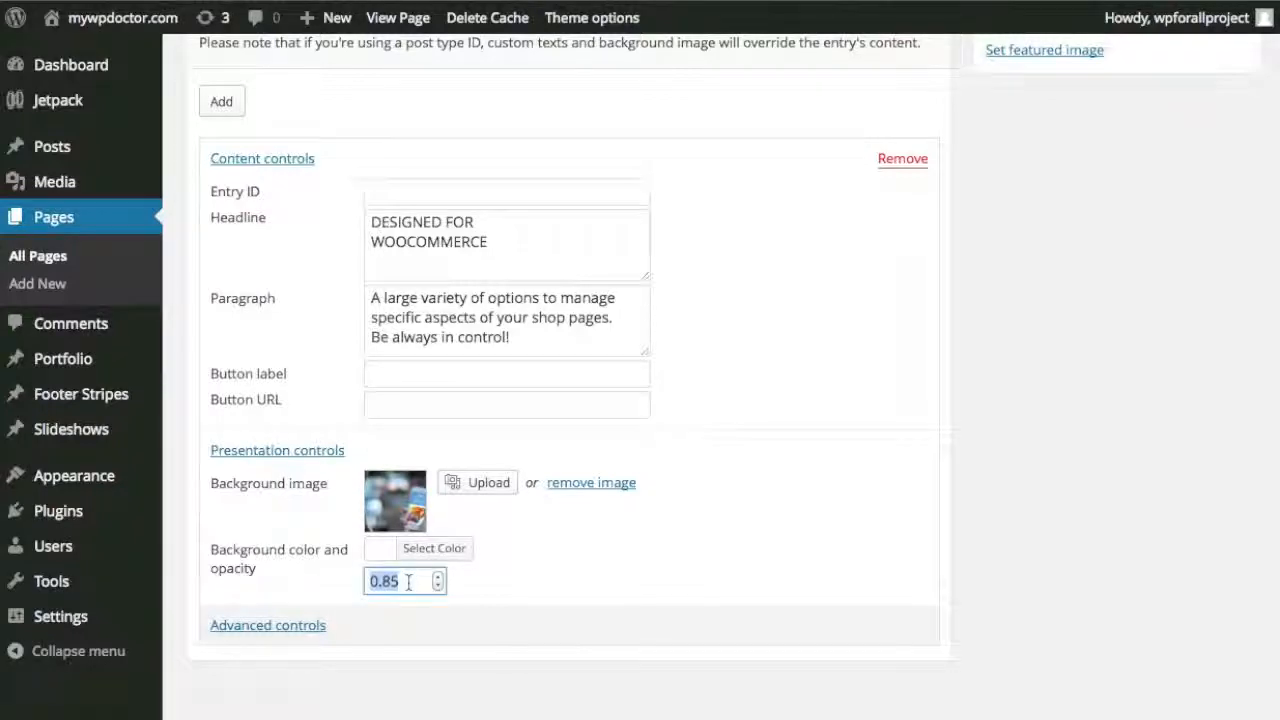
text(.1)
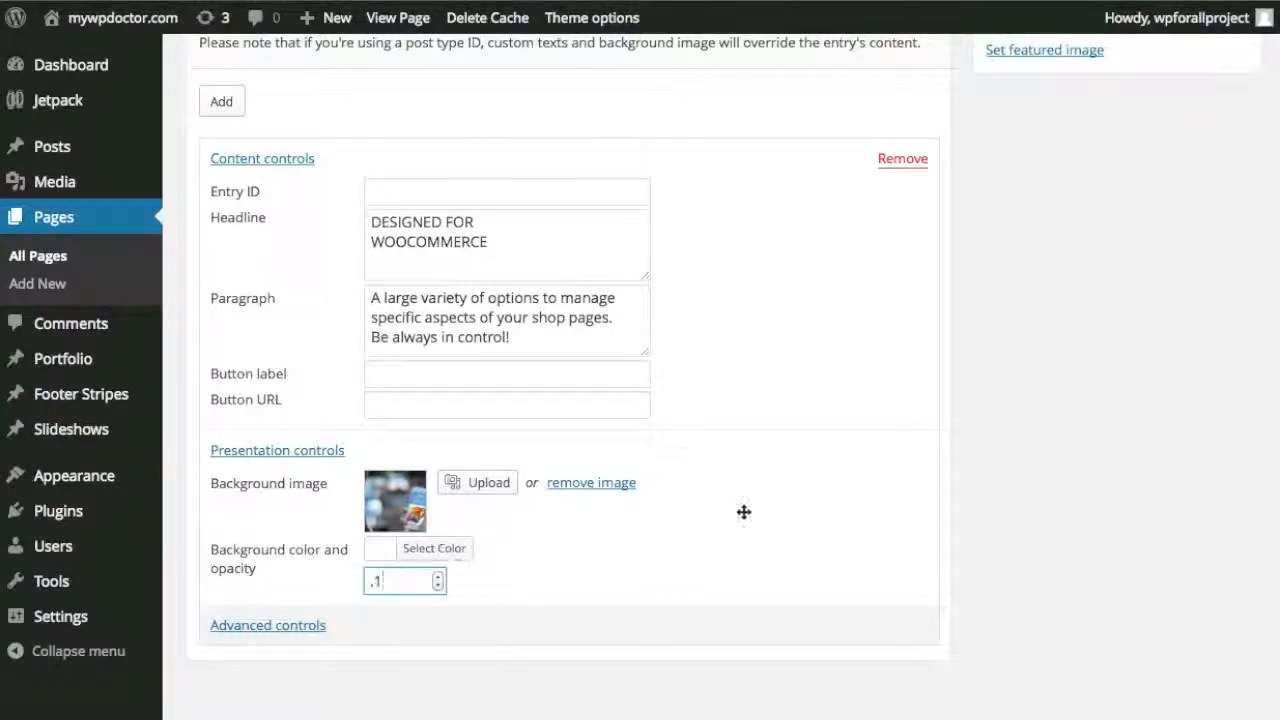
scroll(1040, 556, up, 10)
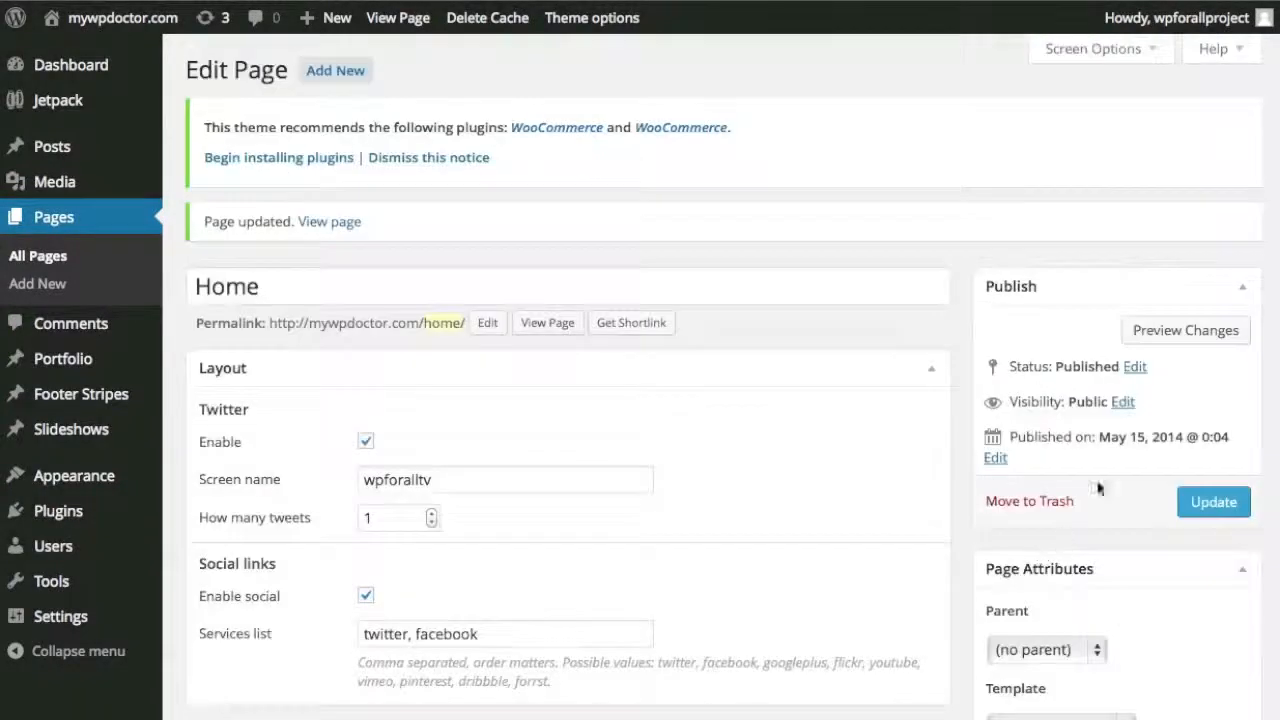
click(1222, 505)
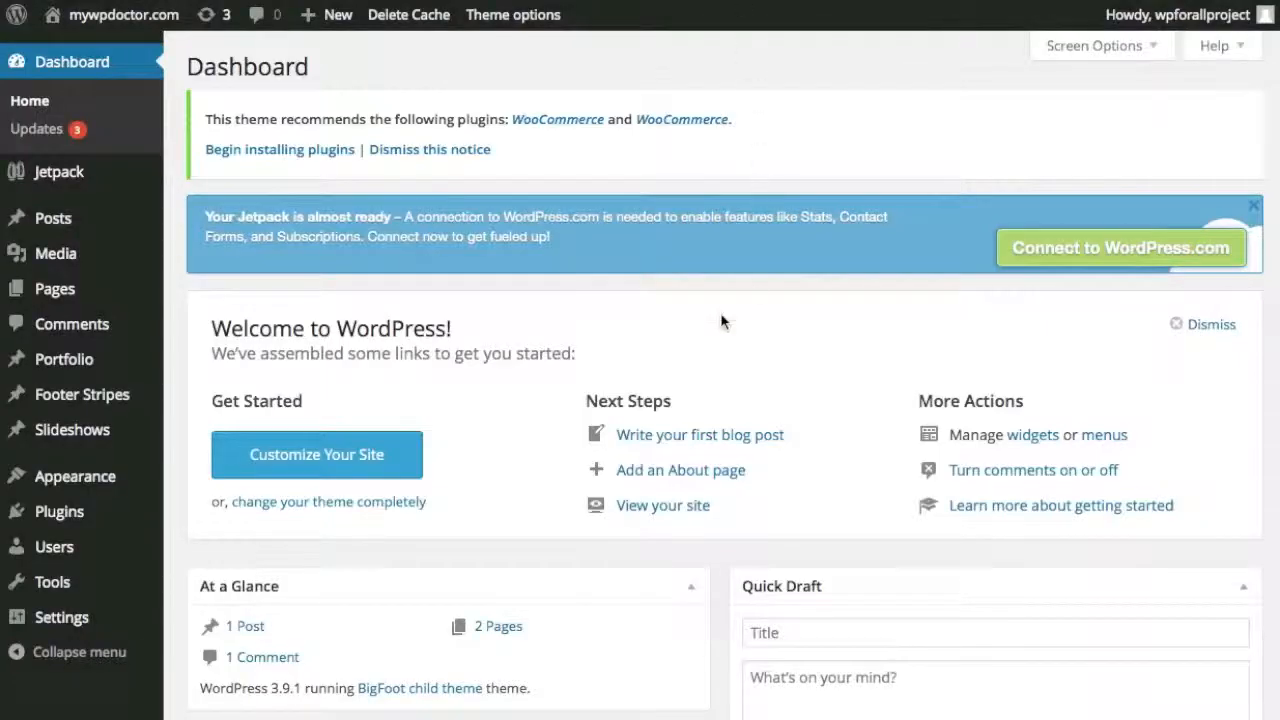
Bring up the Pages submenu in the Dashboard sidebar.
mouse_move(128, 290)
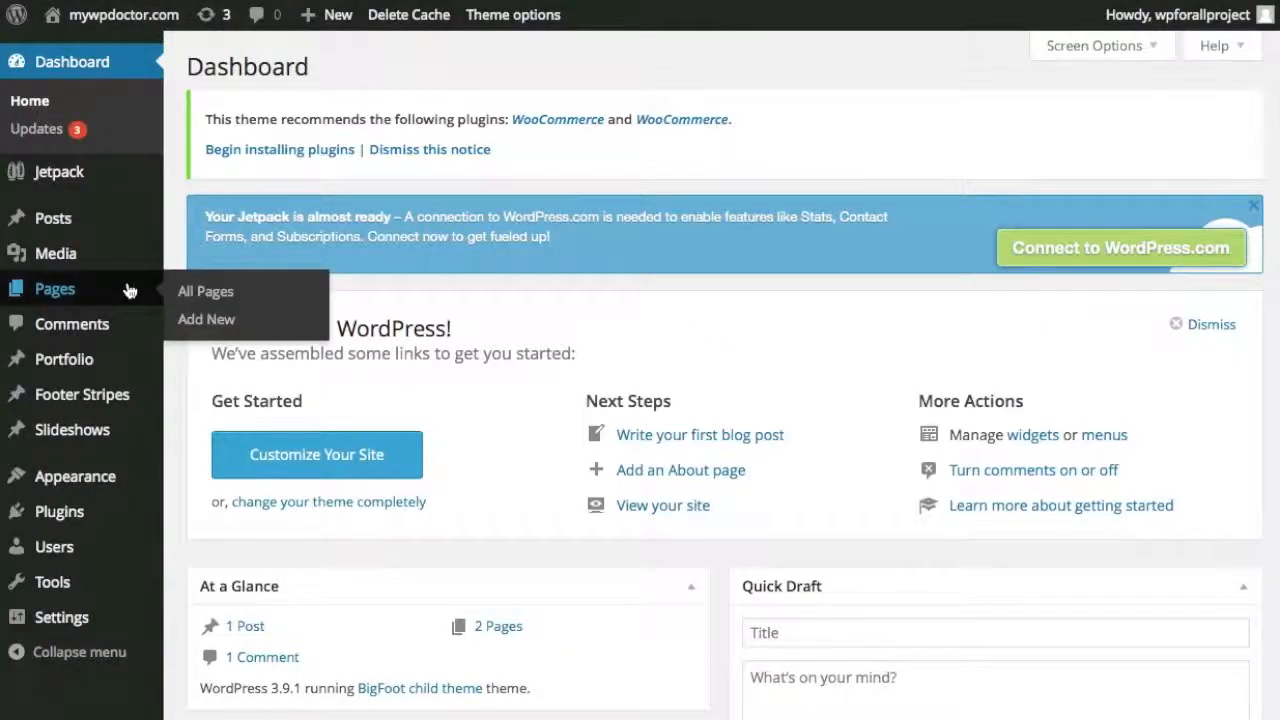
Add a new page titled 'Blog' with the Blog Classic template and publish it.
click(208, 320)
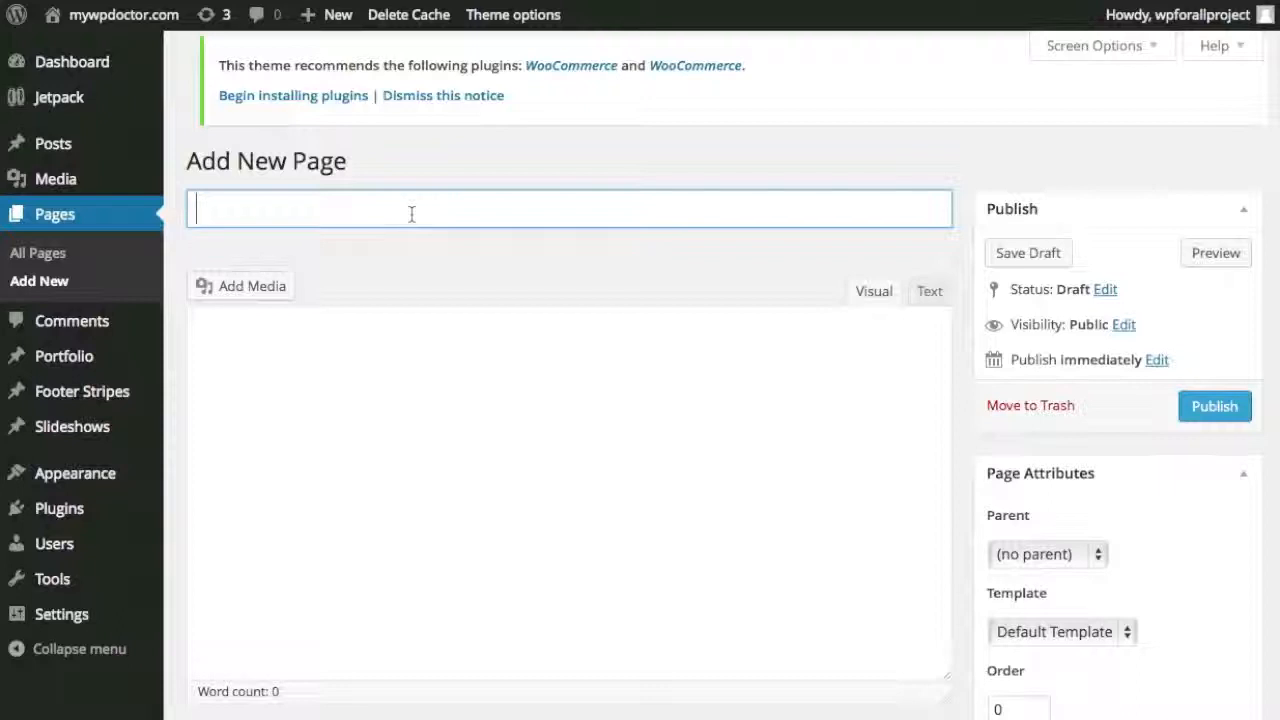
text(B)
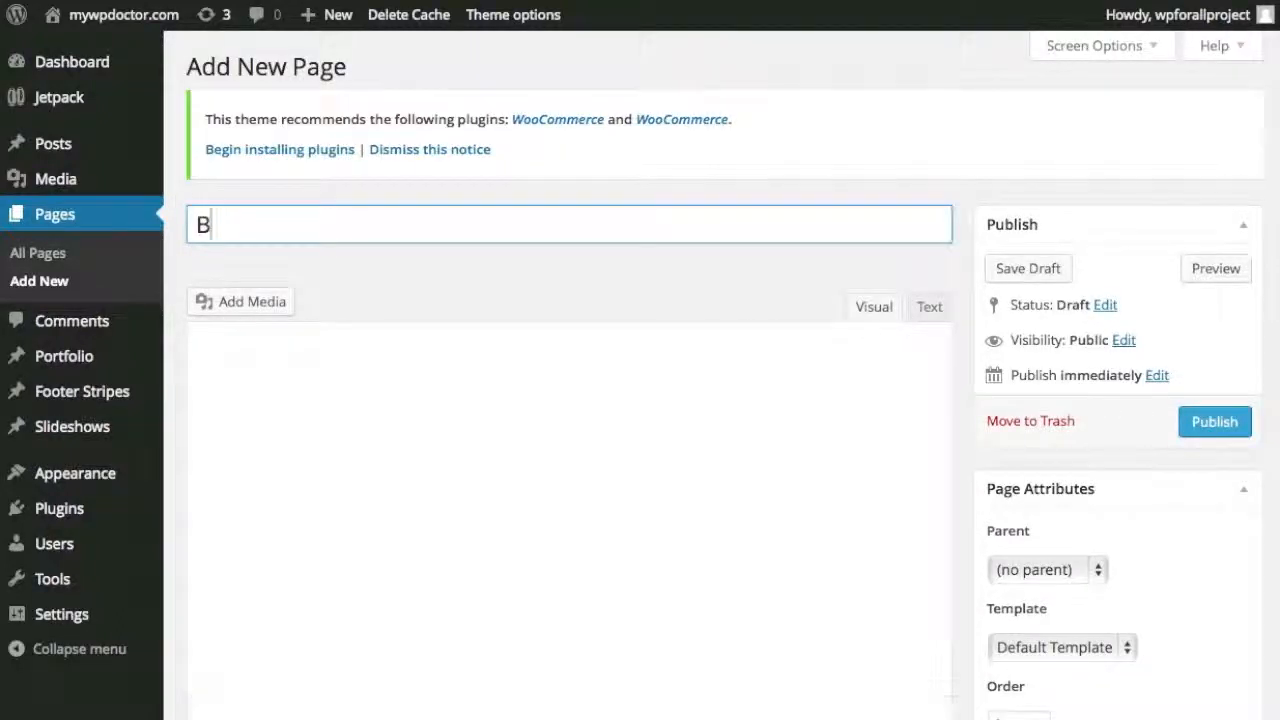
text(log)
scroll(694, 283, down, 1)
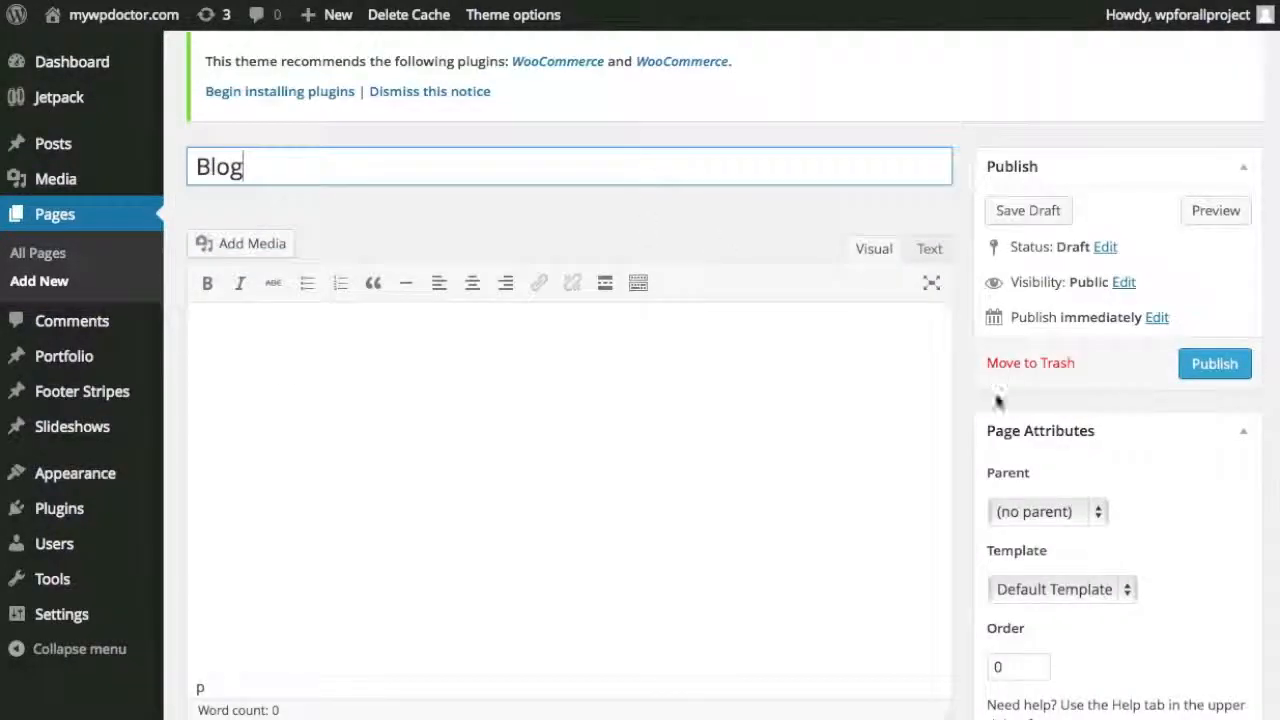
click(1105, 586)
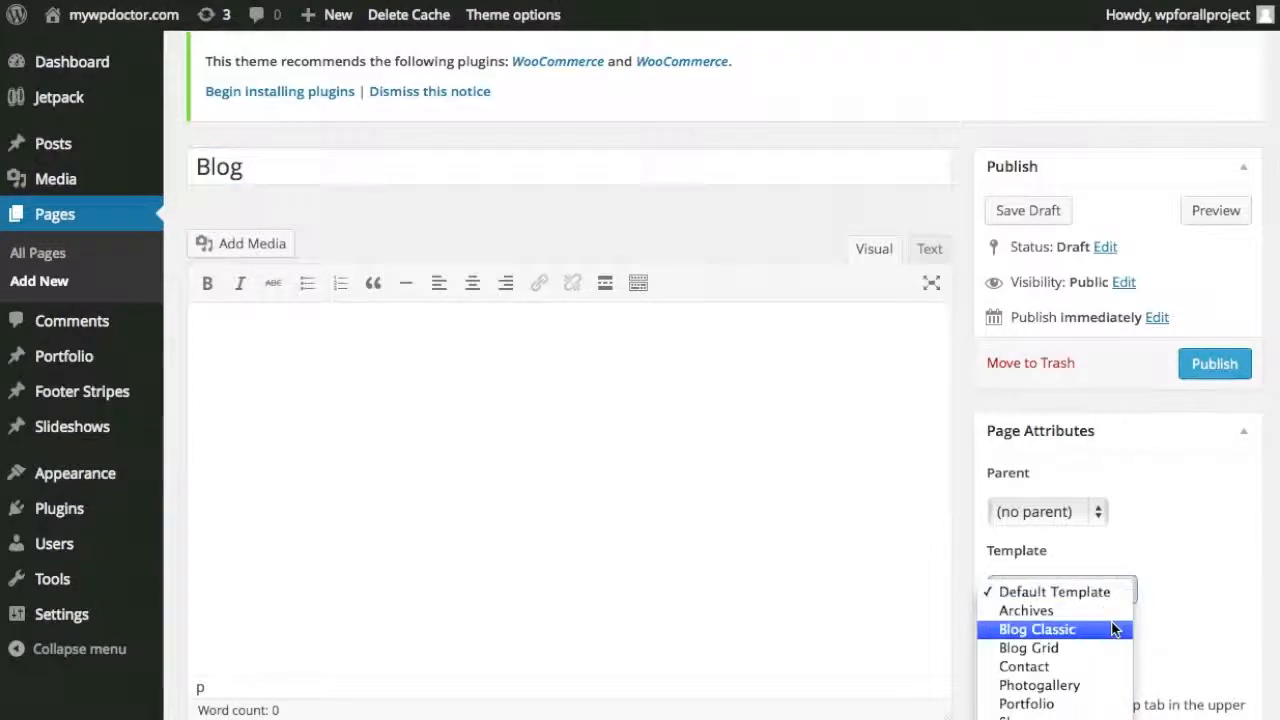
click(1117, 629)
click(1200, 368)
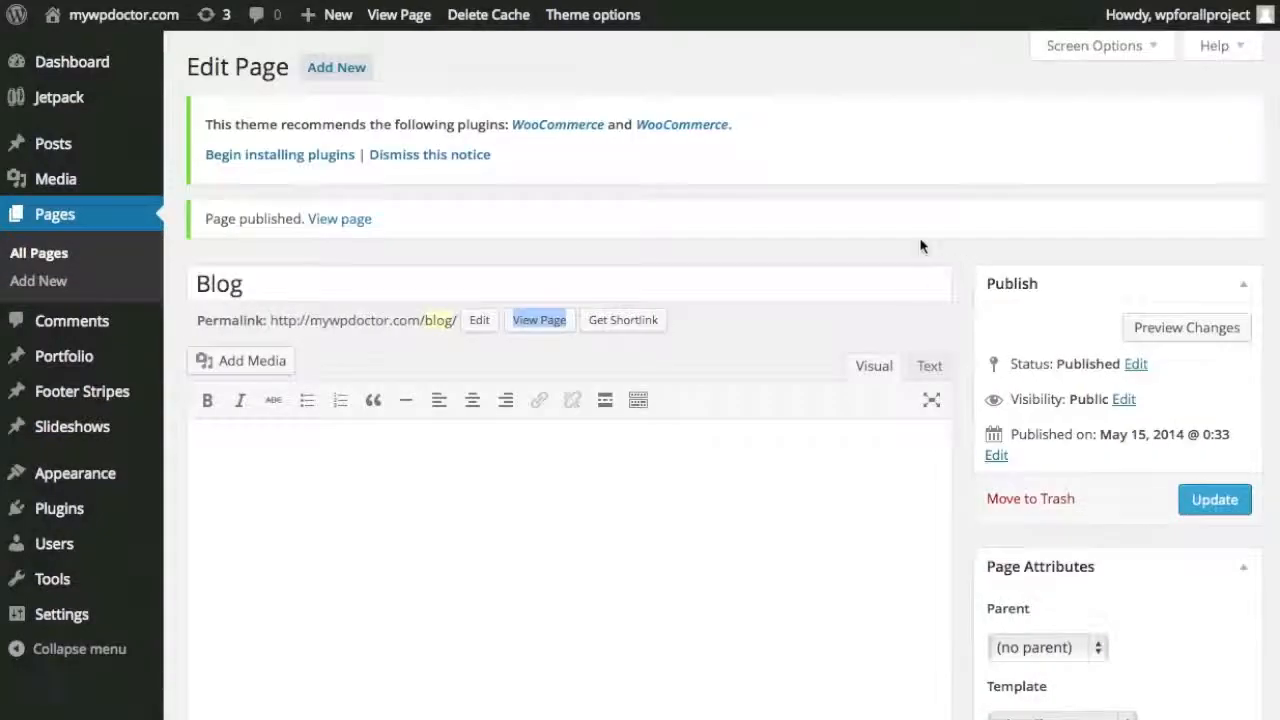
In the Blog page Layout box, set header height Compact, alignment Center, and the Blog sidebar.
scroll(930, 265, down, 5)
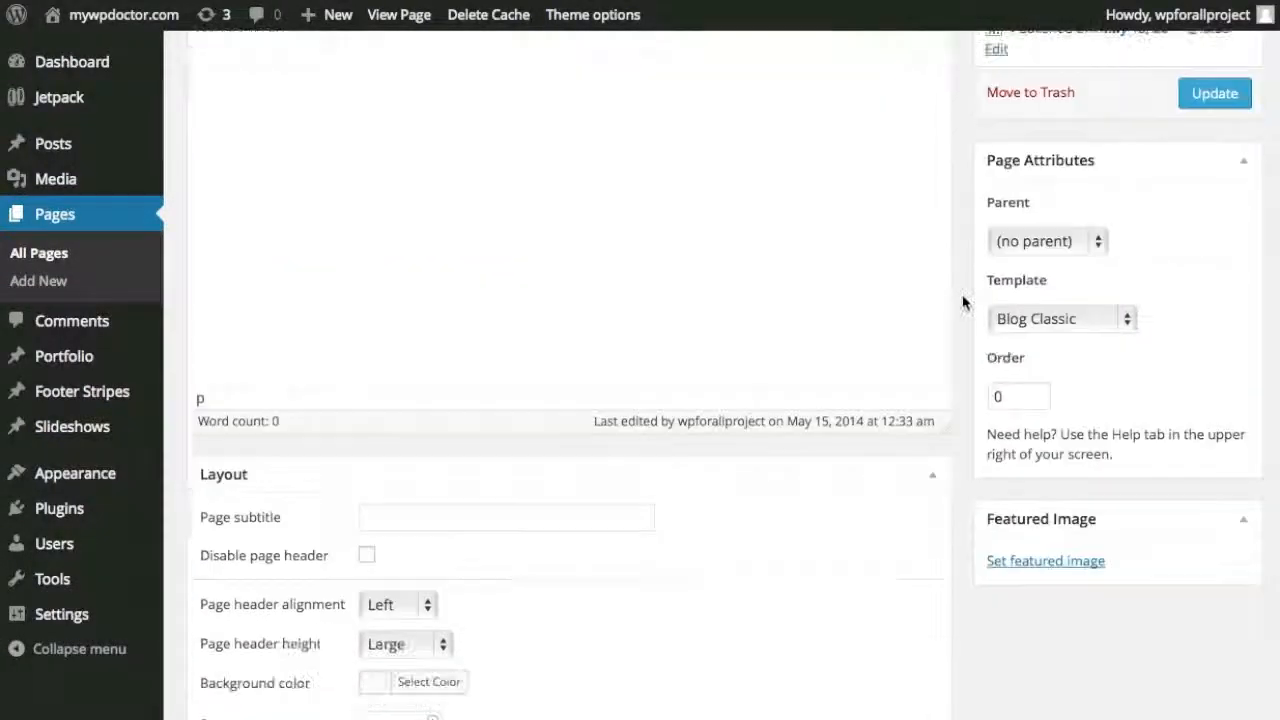
scroll(950, 315, down, 2)
scroll(742, 486, down, 1)
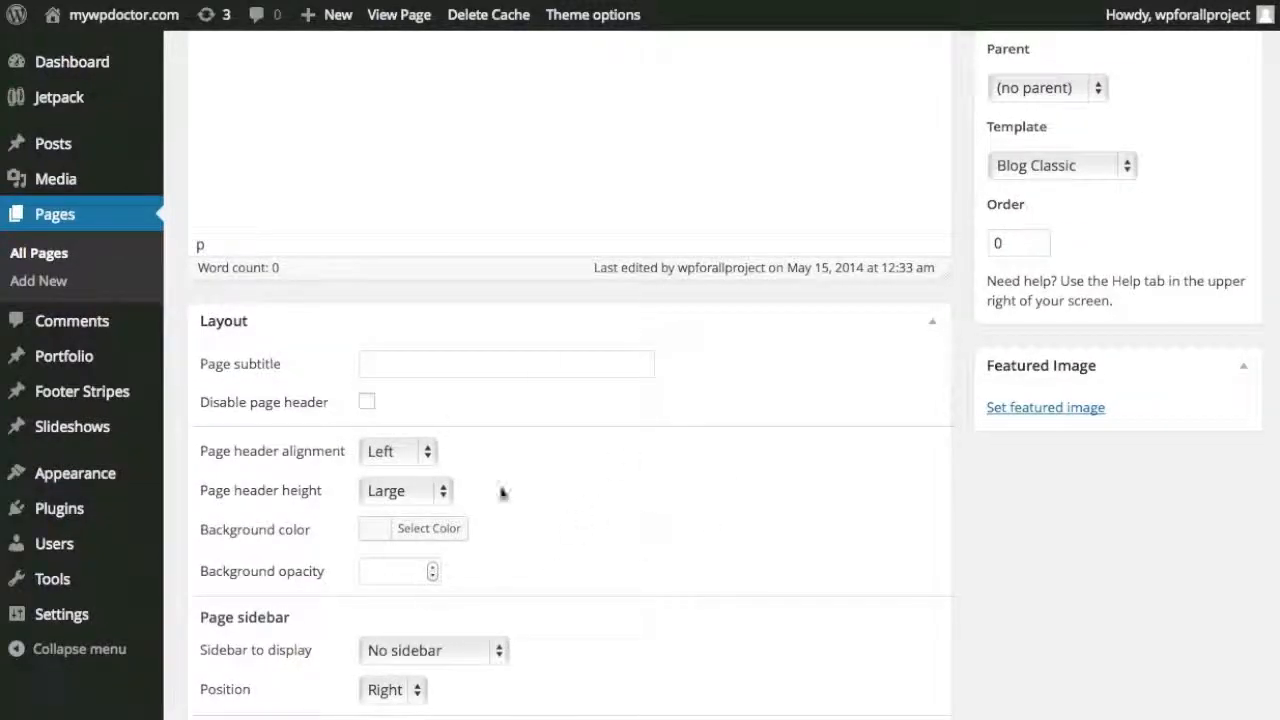
click(442, 490)
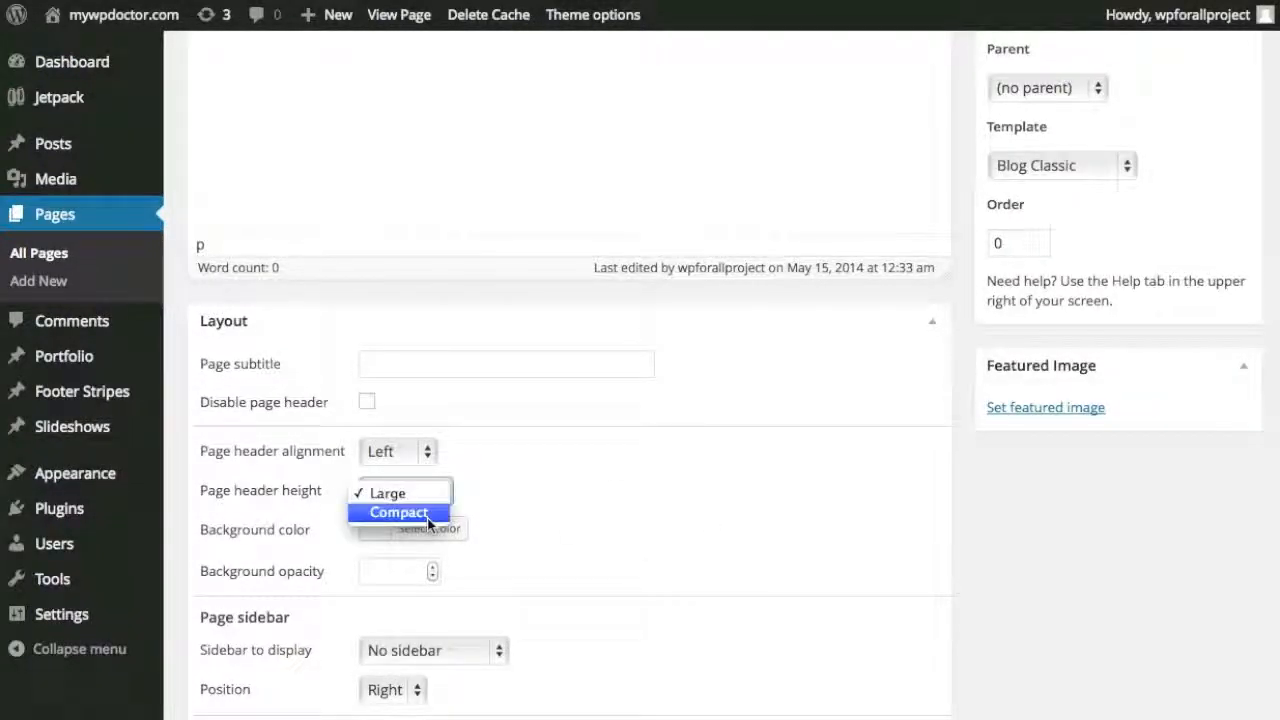
click(428, 514)
click(424, 454)
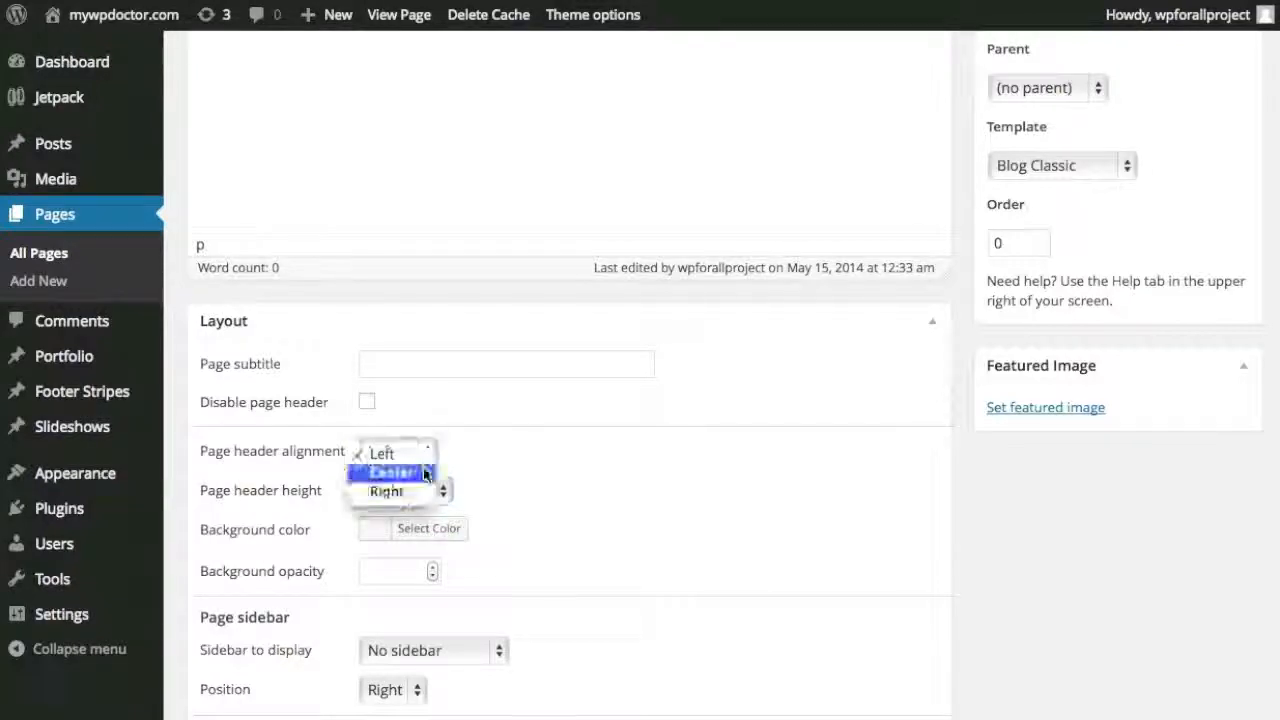
click(421, 472)
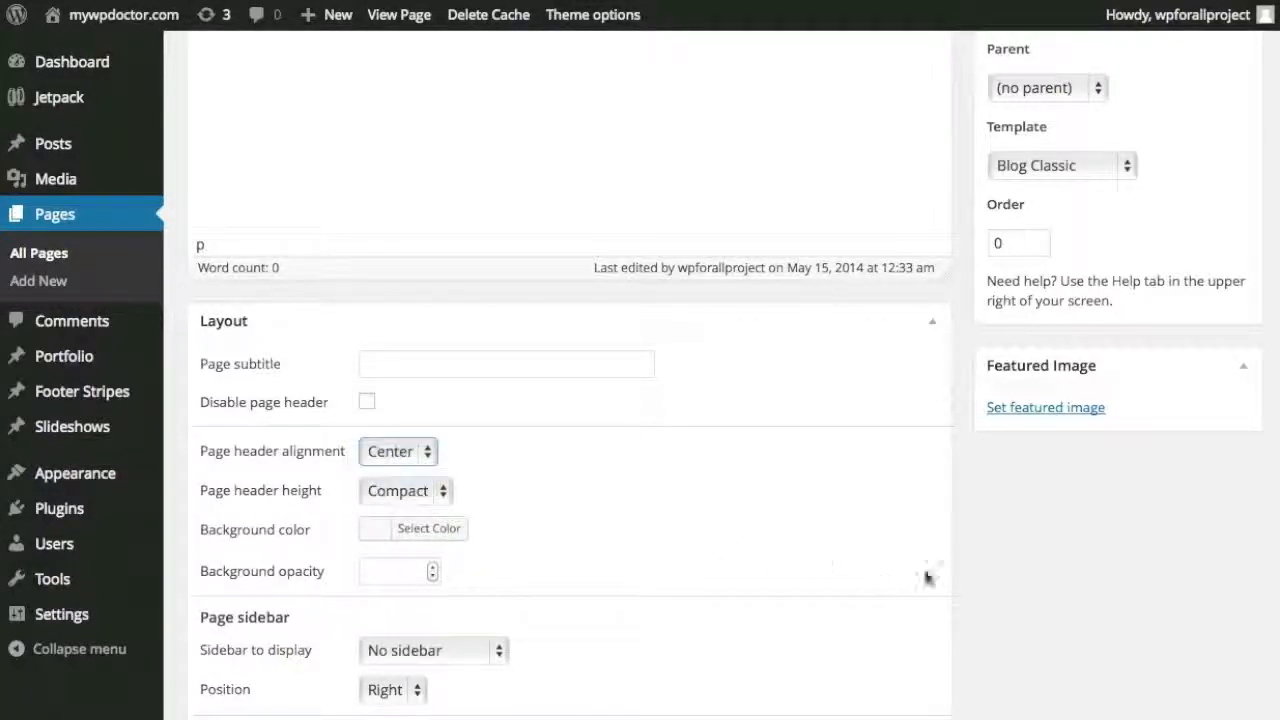
scroll(708, 558, down, 1)
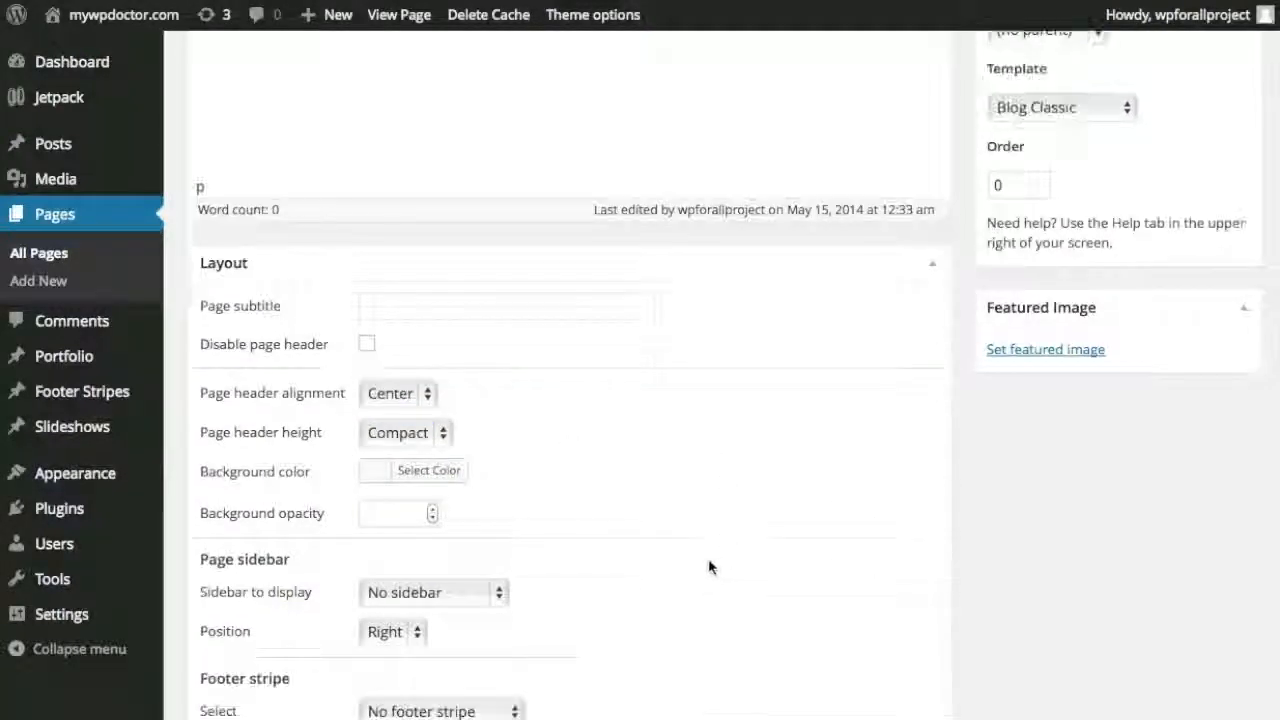
click(488, 593)
click(474, 614)
scroll(945, 595, down, 4)
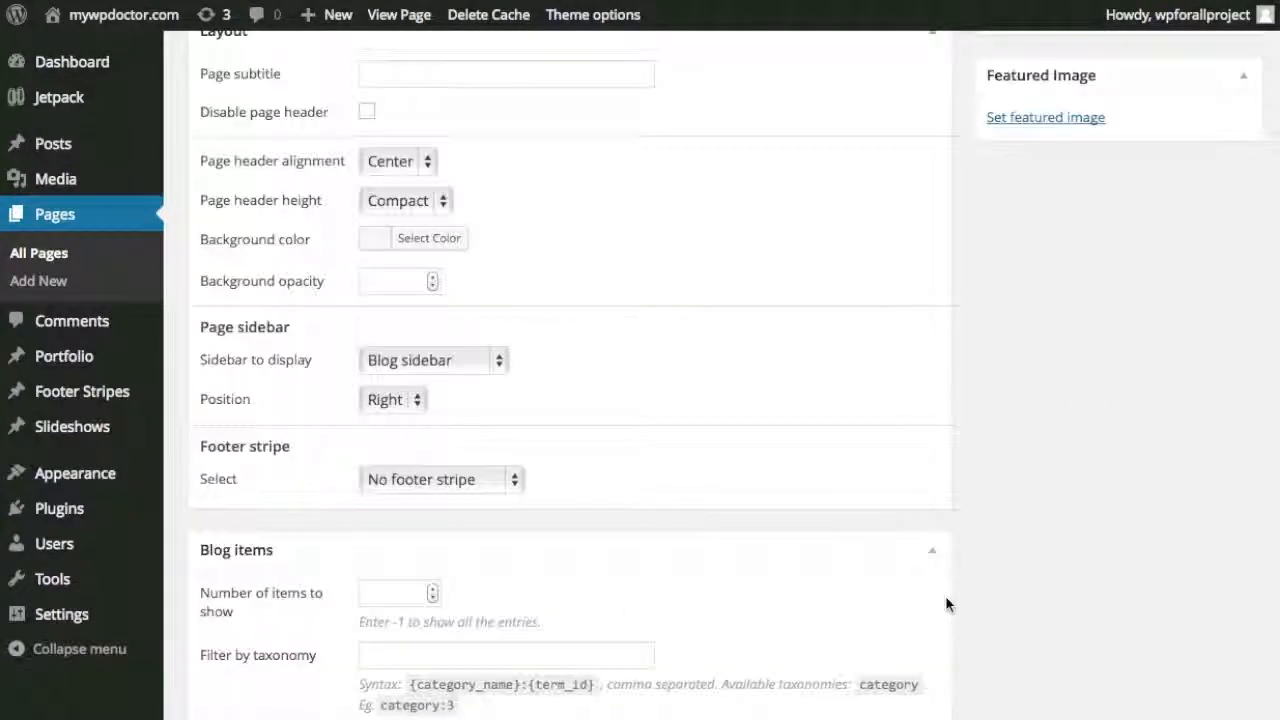
scroll(950, 592, up, 15)
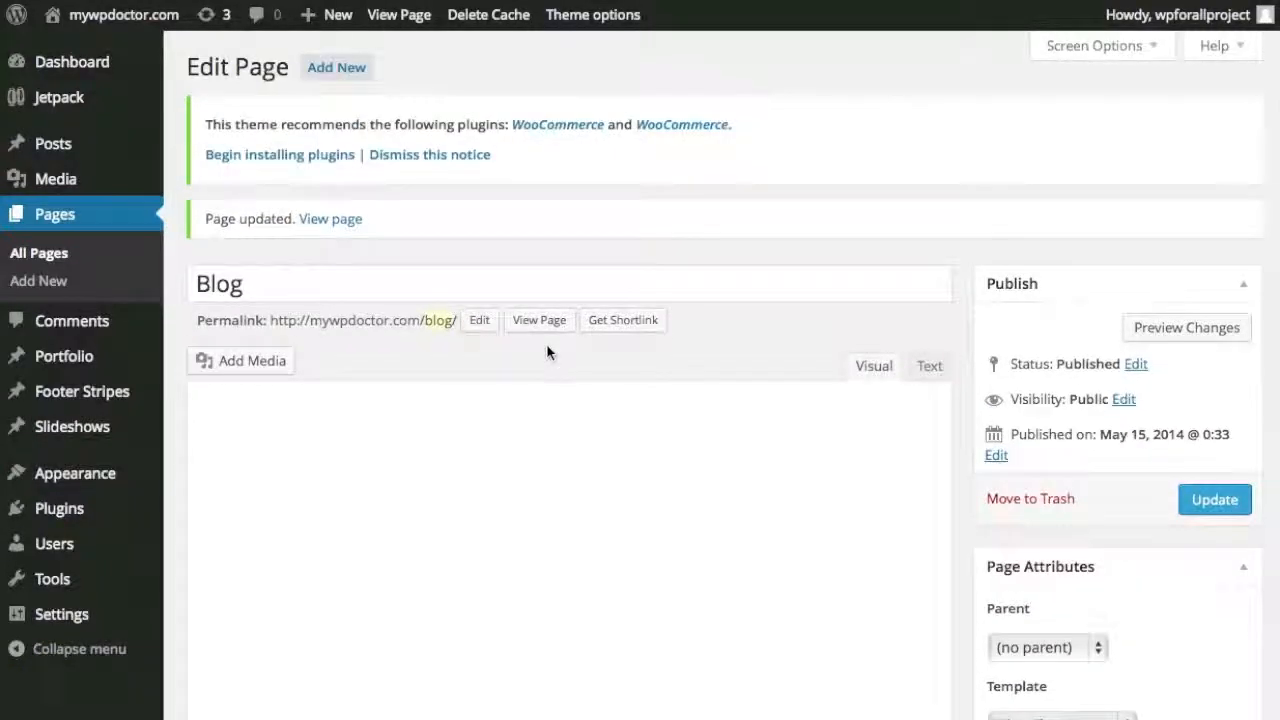
right_click(555, 333)
click(610, 333)
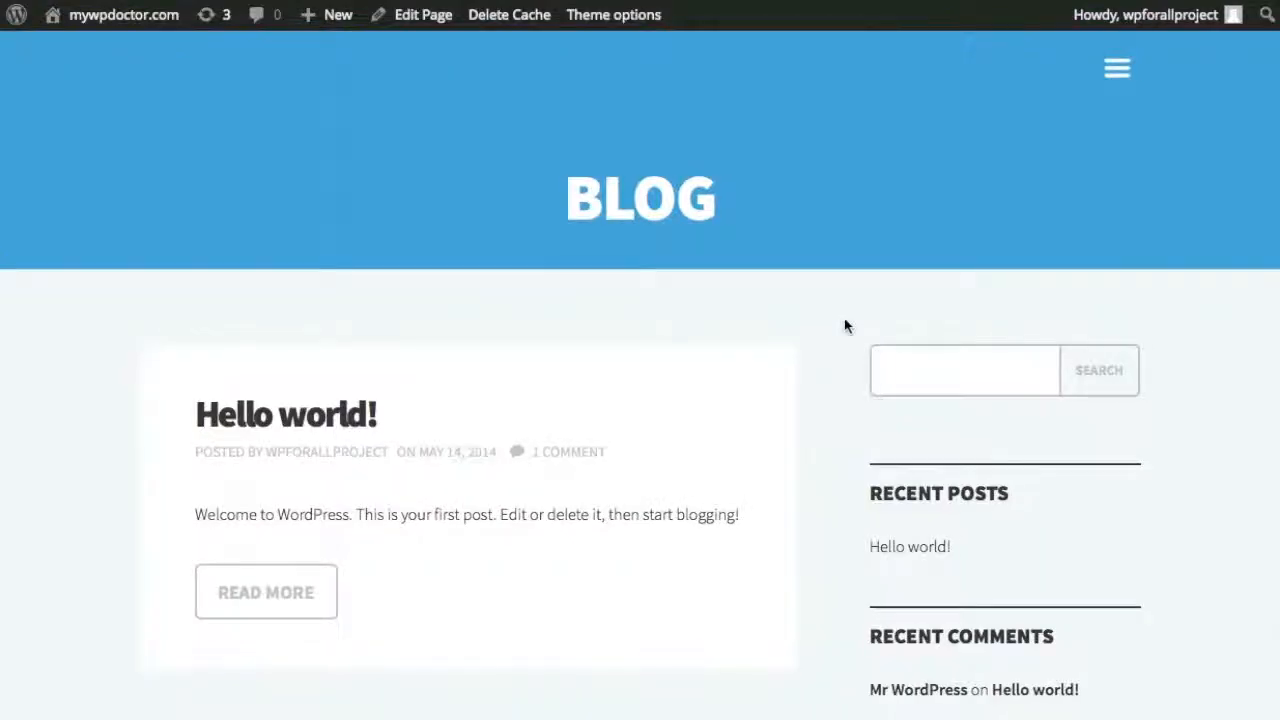
click(1117, 69)
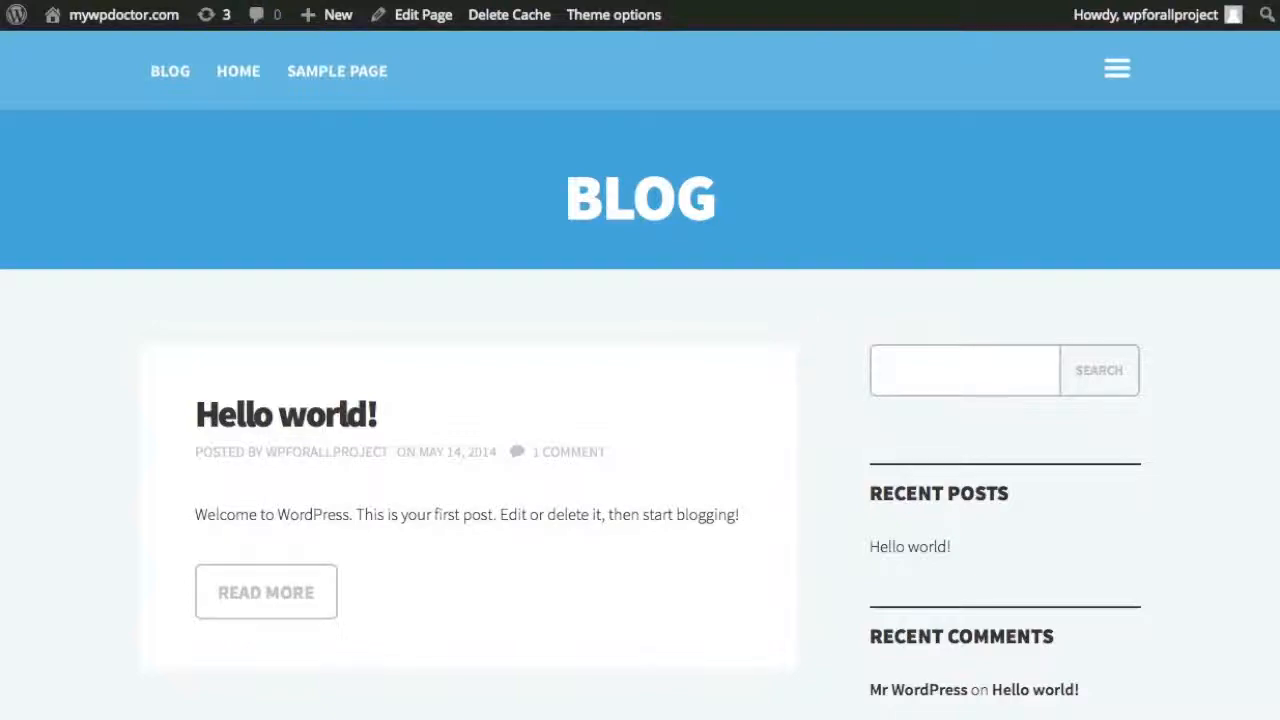
key(ctrl+shift+Tab)
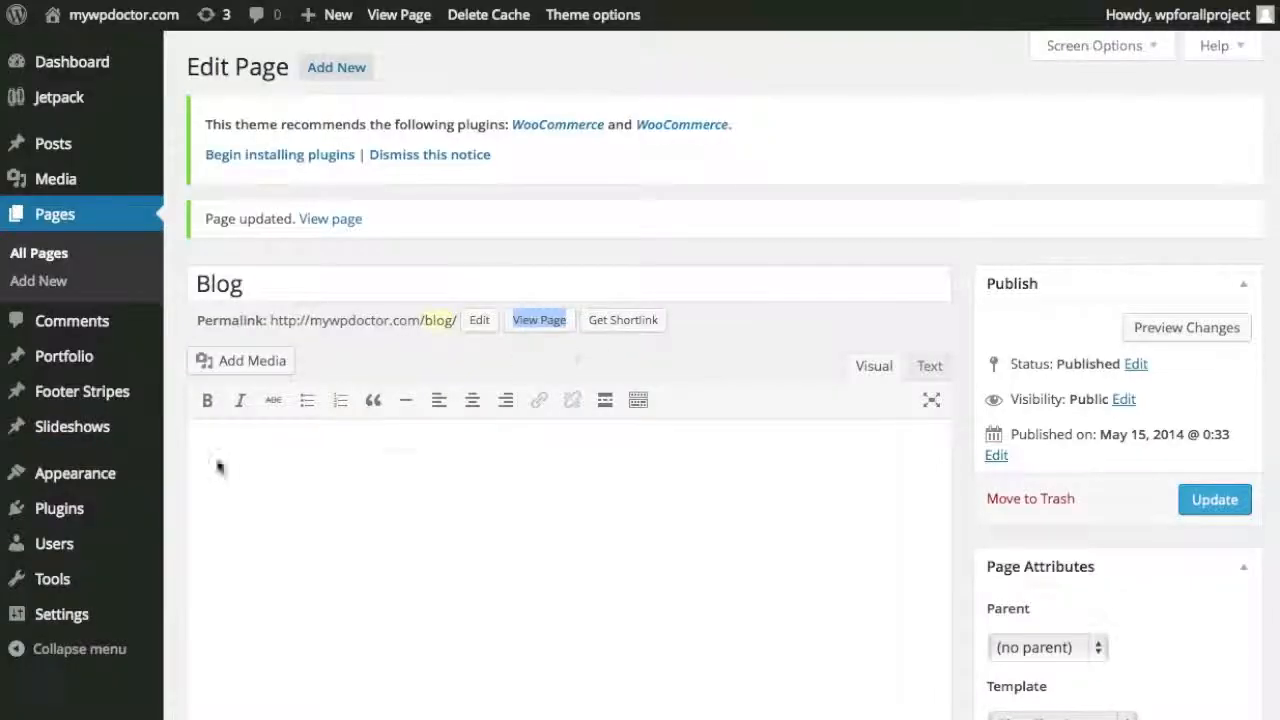
In the Customizer's Static Front Page section, make the front page the static Home page.
mouse_move(122, 485)
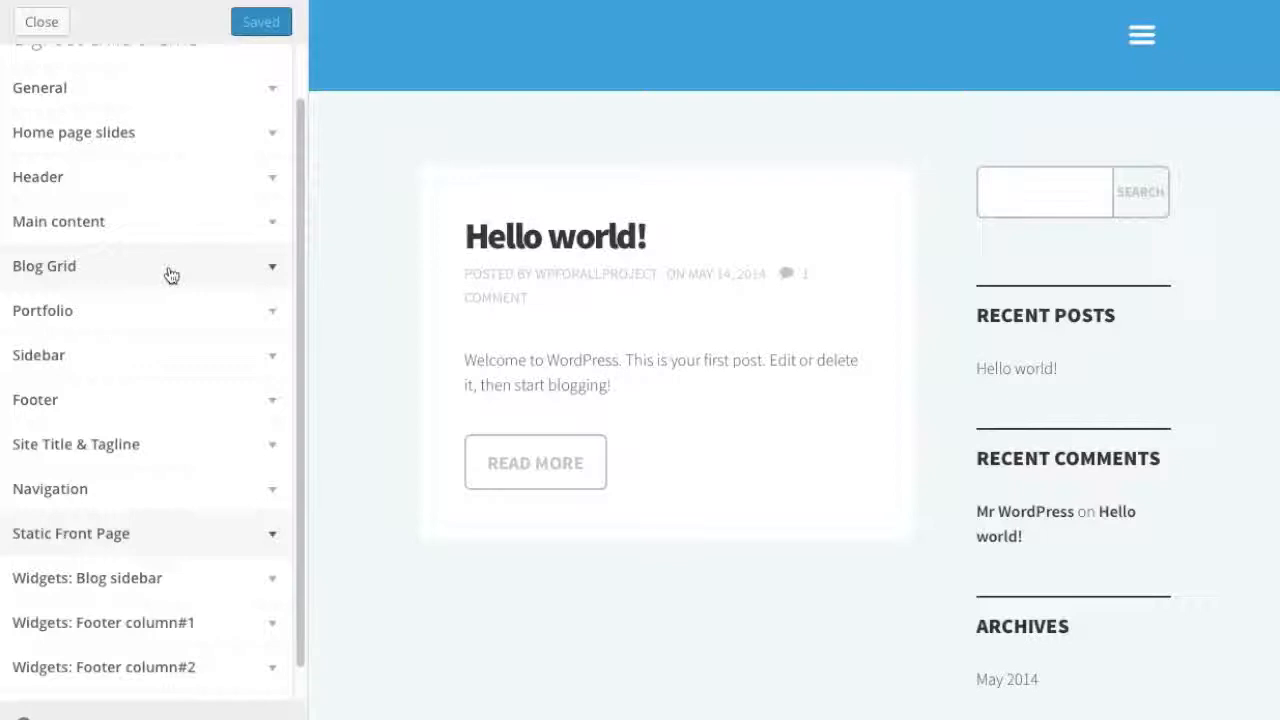
scroll(171, 276, up, 1)
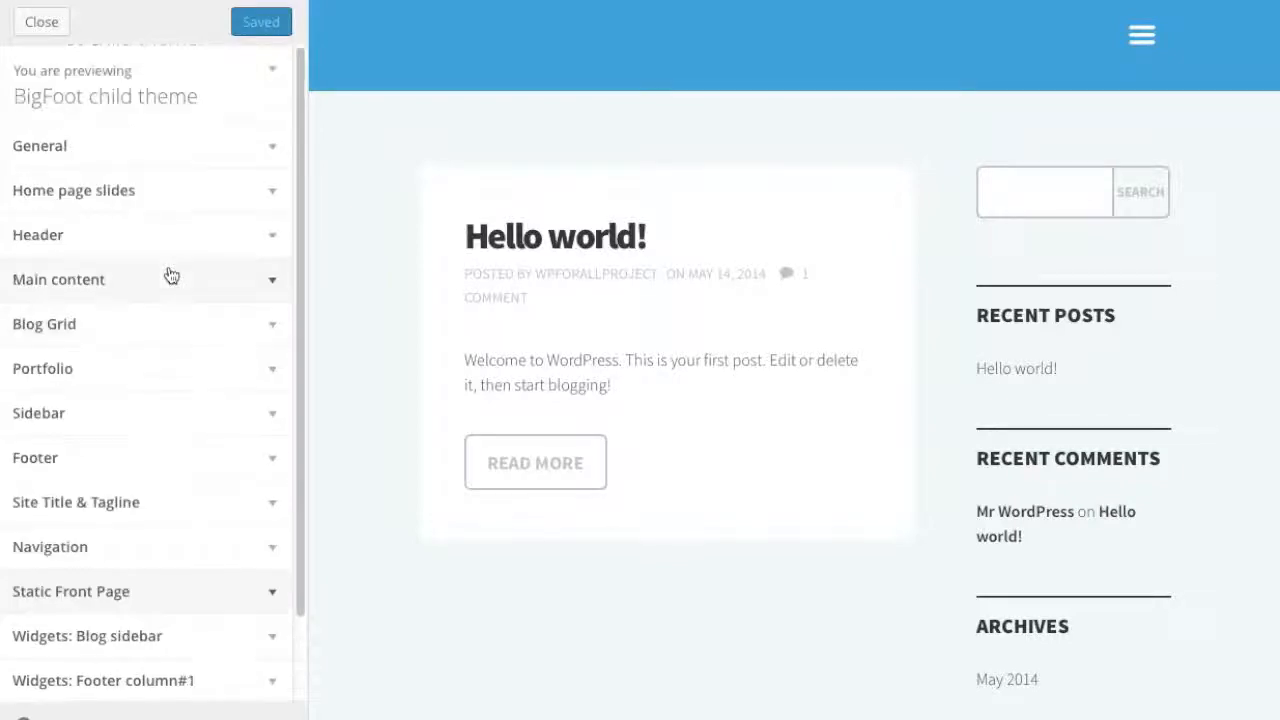
scroll(171, 276, down, 2)
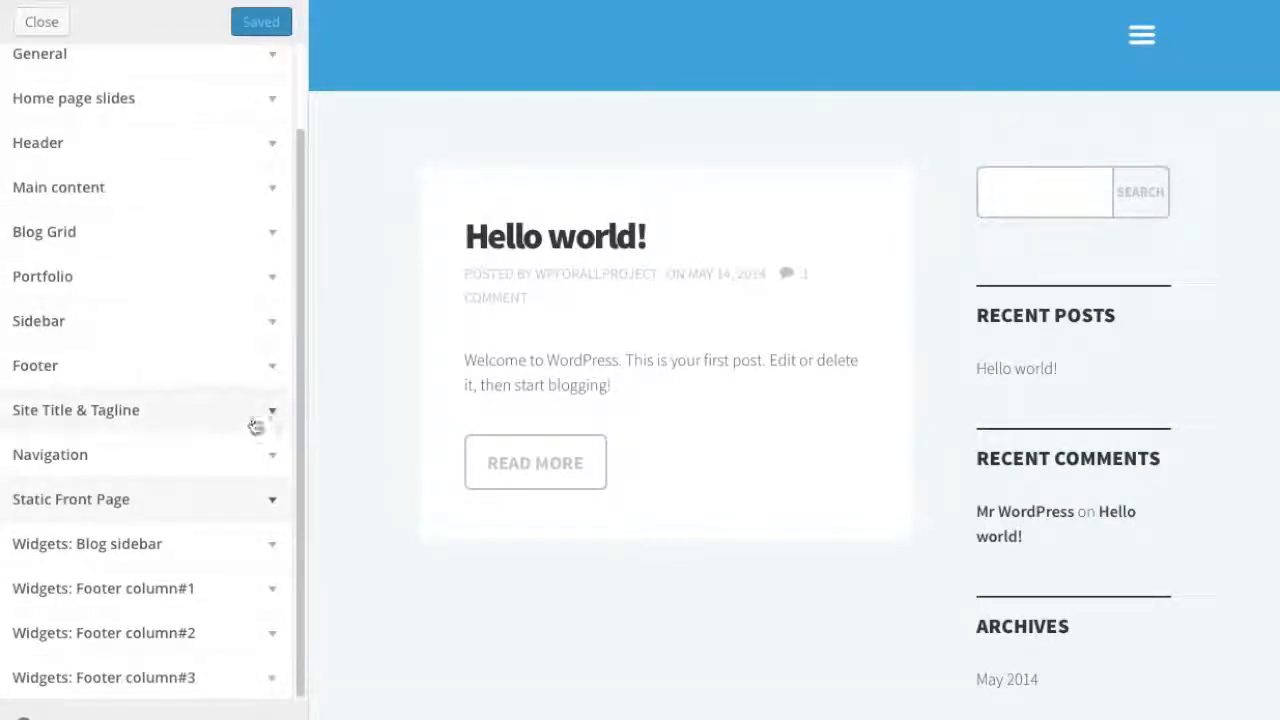
click(266, 507)
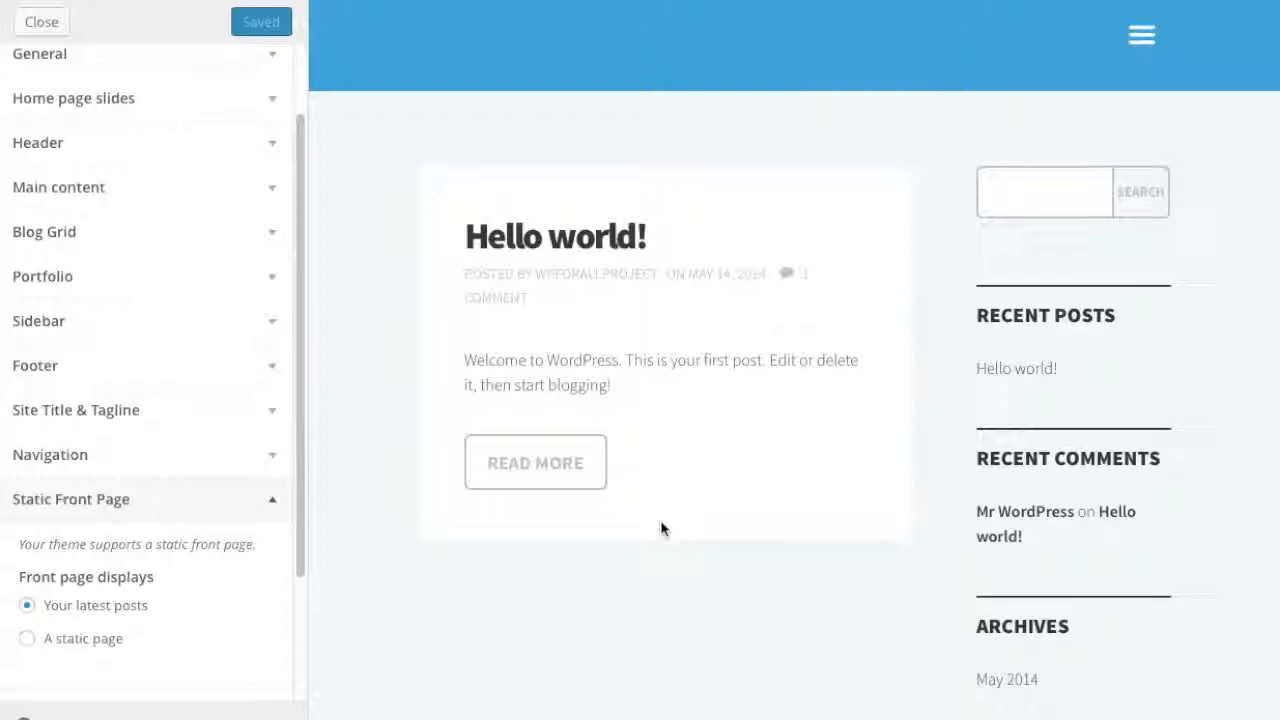
click(83, 640)
scroll(217, 553, down, 3)
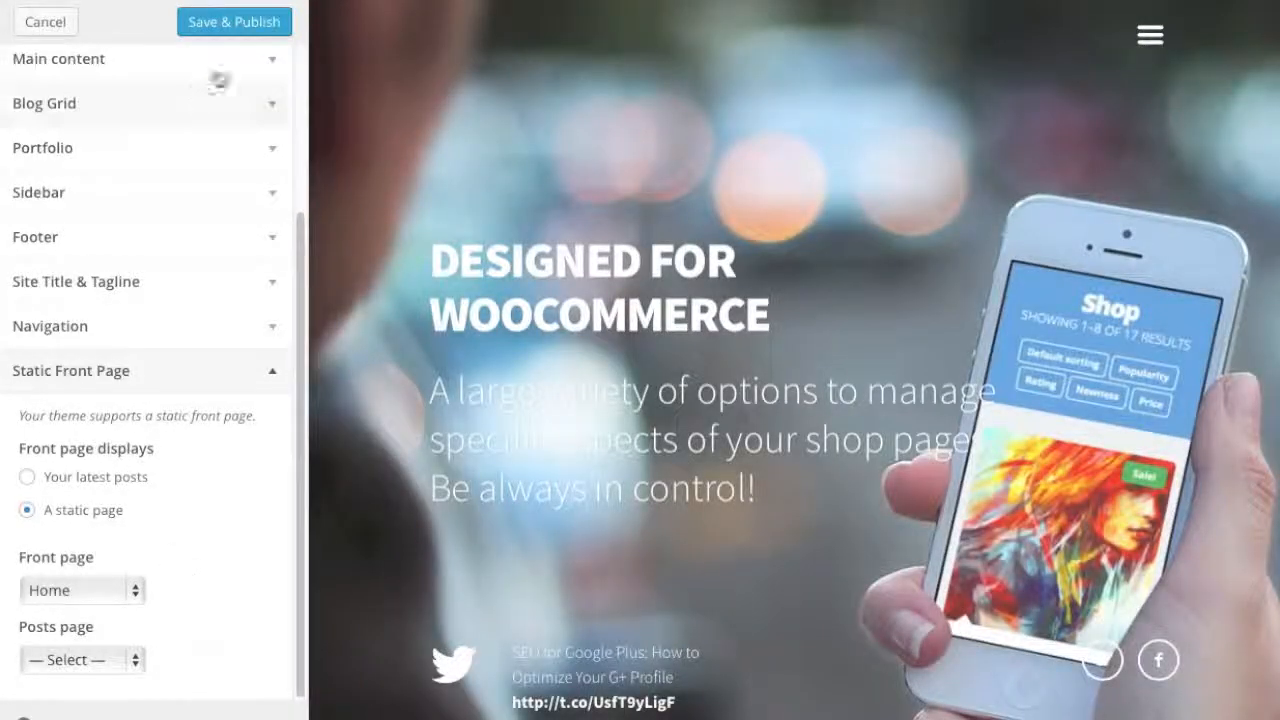
Save & Publish the static front page setting in the Customizer.
click(214, 33)
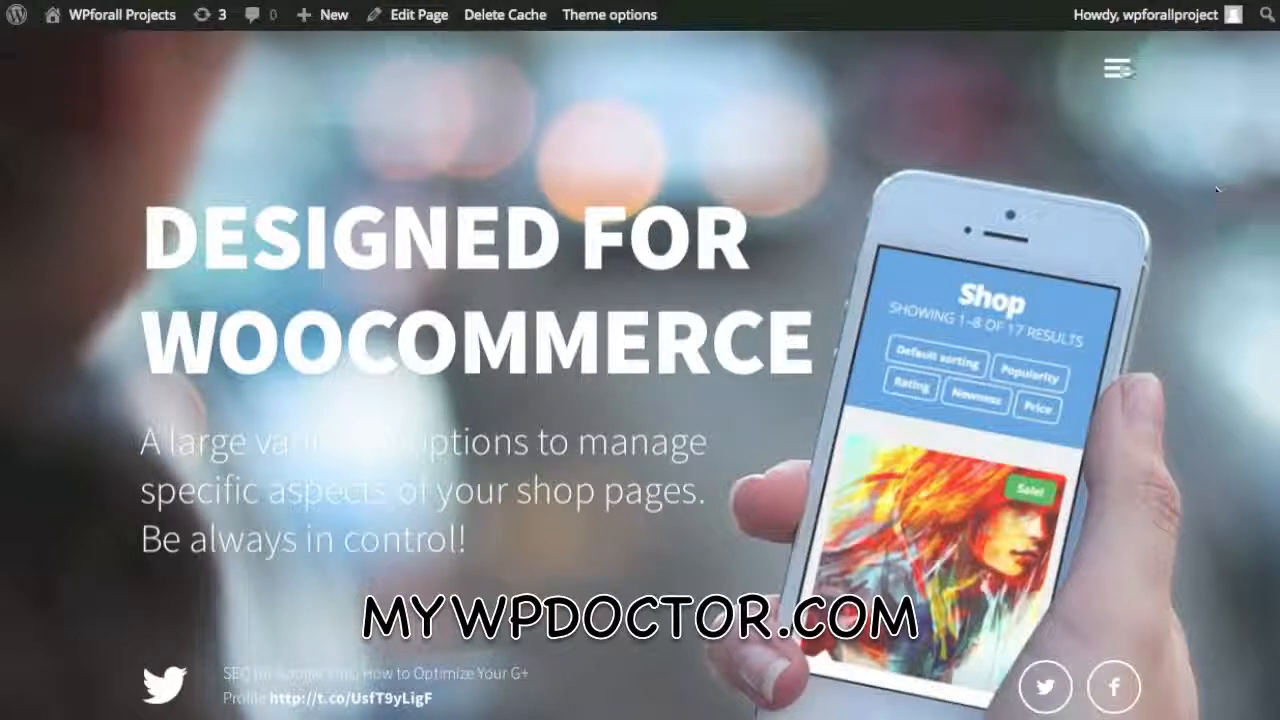
Go to the Blog page through the site menu, then reopen the menu to return Home.
click(1117, 68)
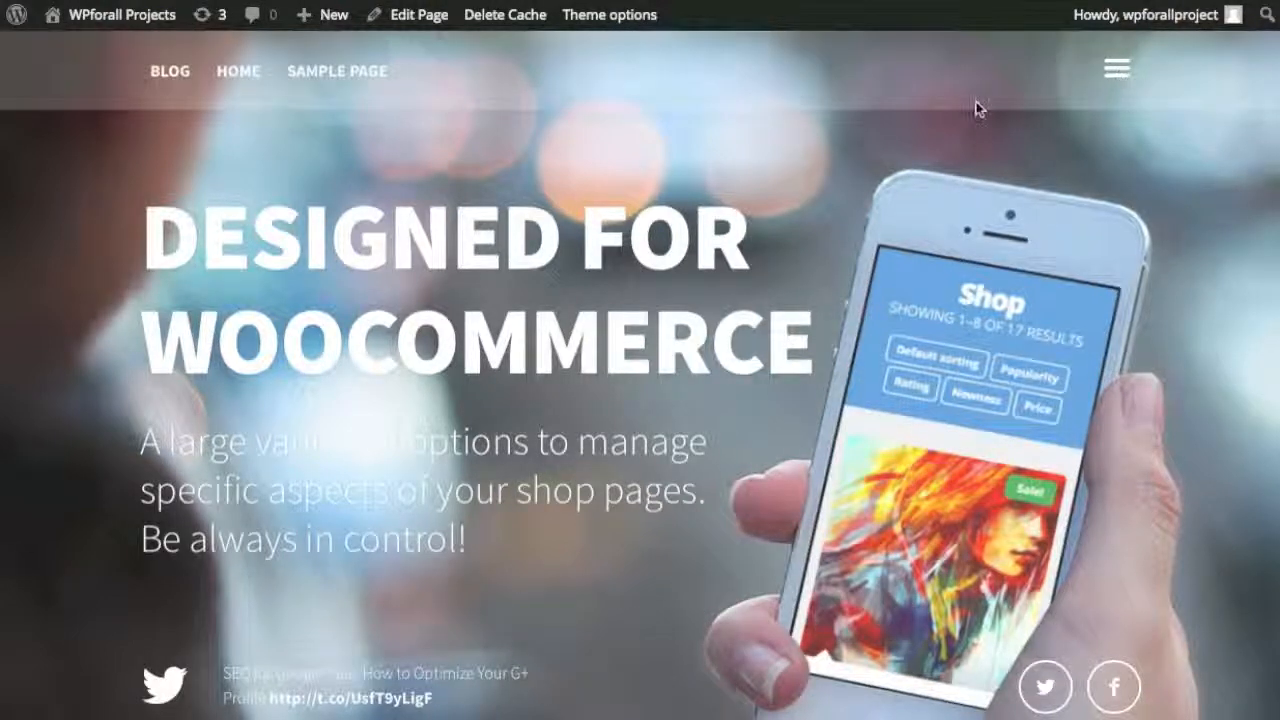
click(191, 82)
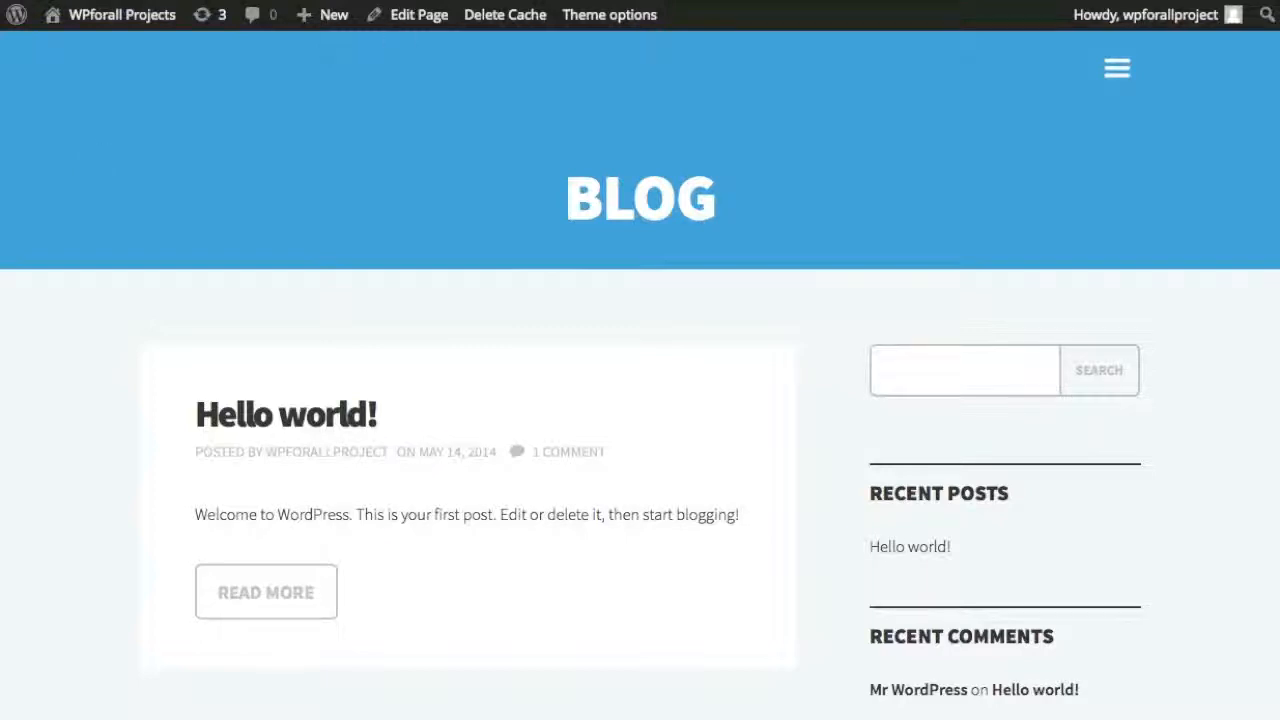
click(1110, 84)
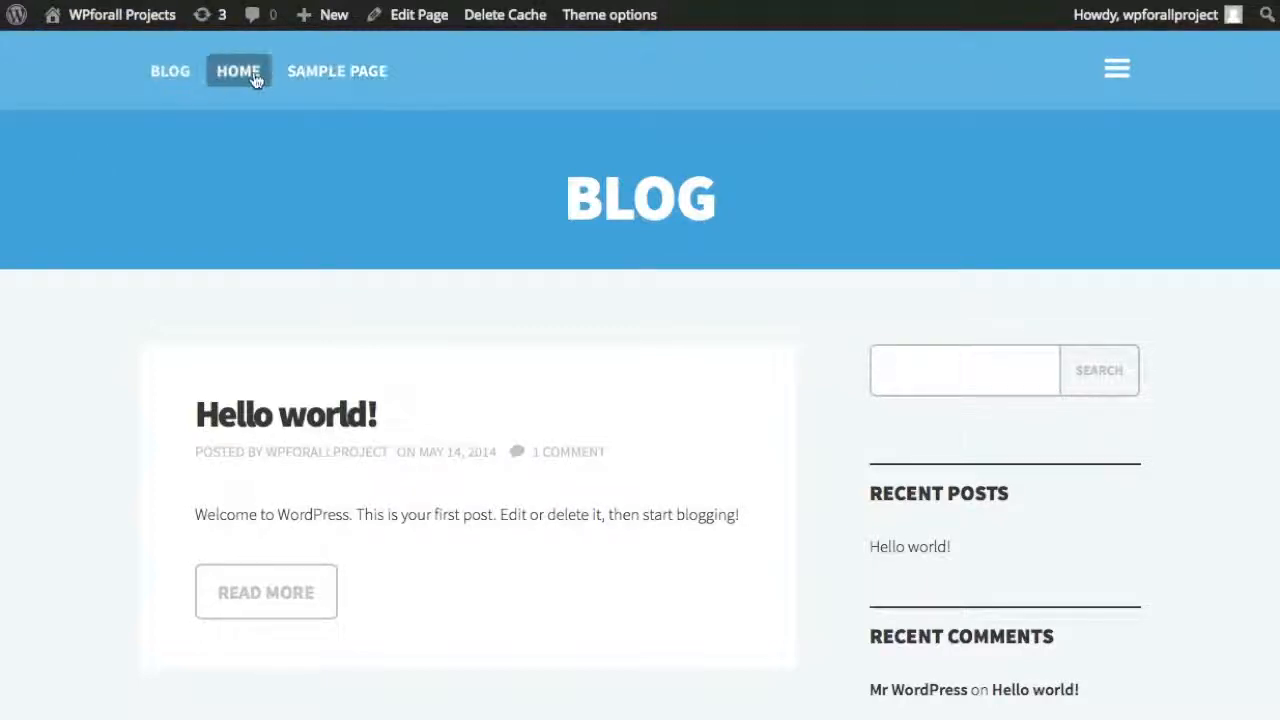